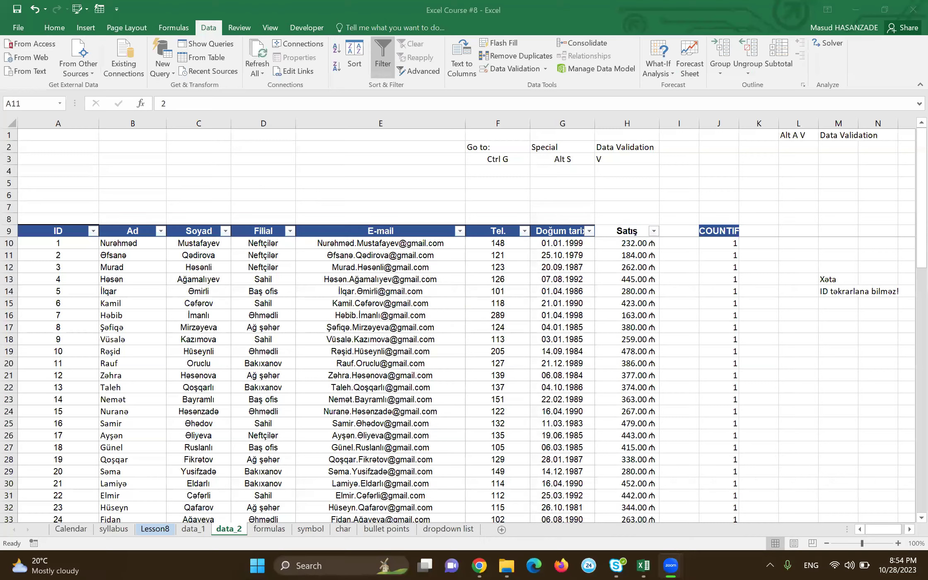
Step: Open Data Validation below the Ctrl G note and browse its Input Message and Error Alert tabs
{"action": "left_click", "coordinate": [468, 159]}
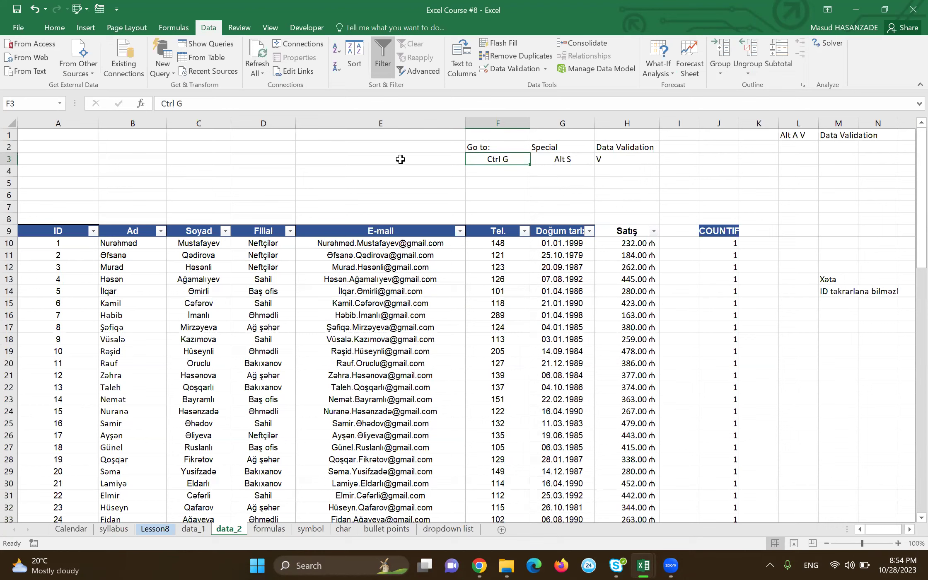
{"action": "key", "text": "Return"}
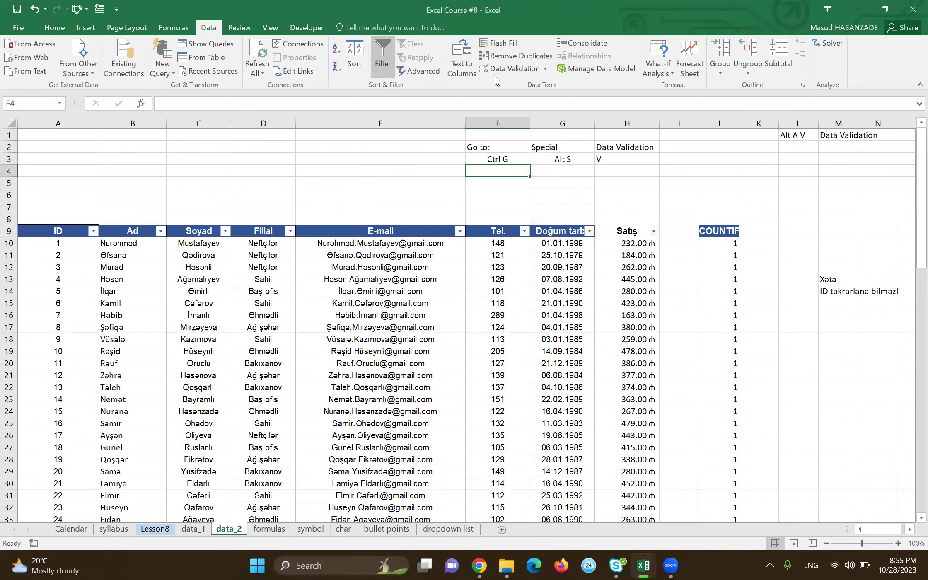
{"action": "left_click", "coordinate": [514, 69]}
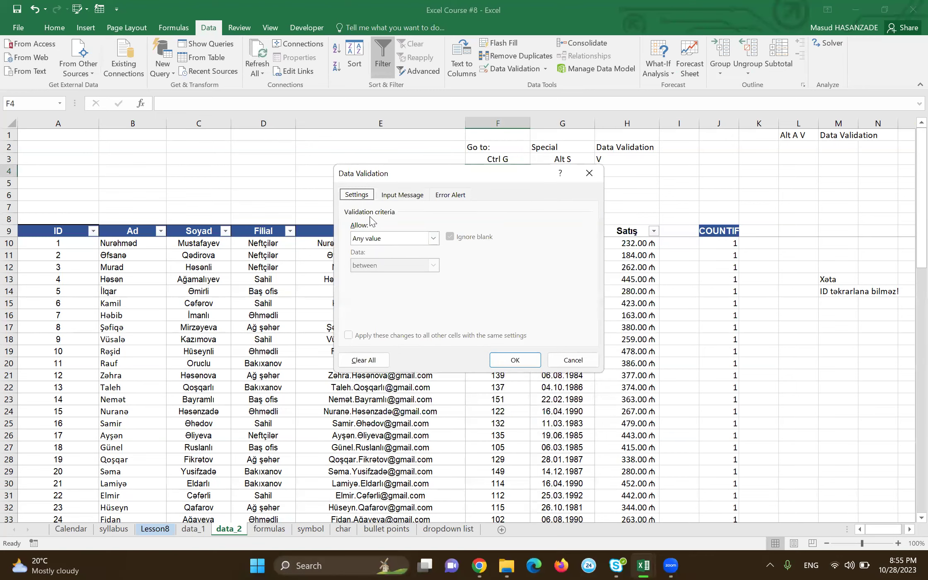
{"action": "left_click", "coordinate": [417, 238]}
{"action": "left_click", "coordinate": [427, 234]}
{"action": "left_click", "coordinate": [403, 195]}
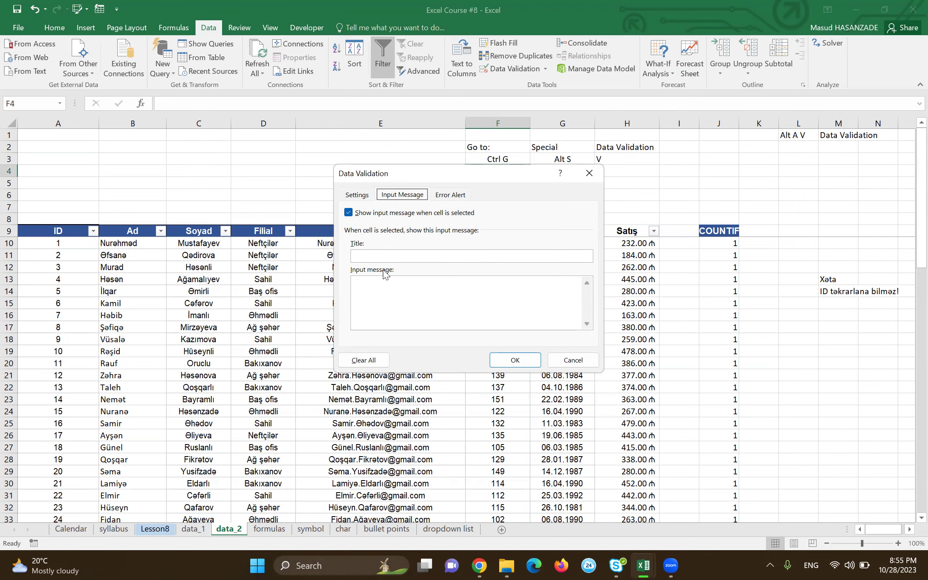
{"action": "left_click", "coordinate": [456, 194]}
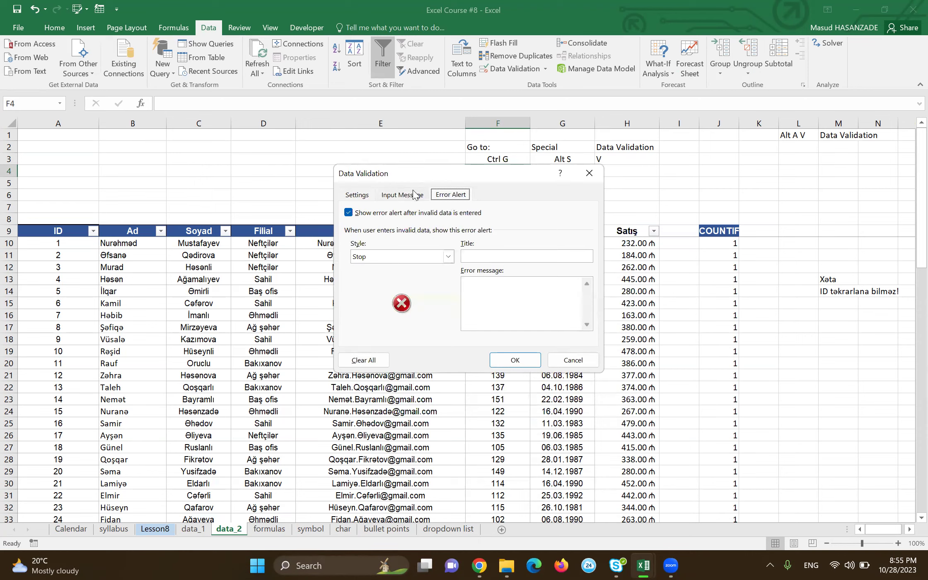
Step: Try the Warning alert style and the Custom allow type, then cancel without applying
{"action": "left_click", "coordinate": [447, 260]}
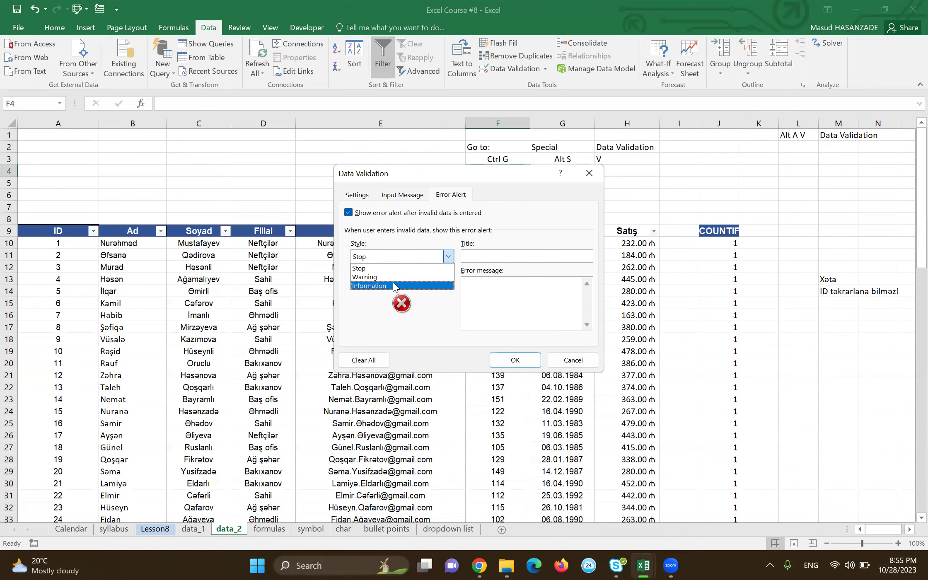
{"action": "left_click", "coordinate": [381, 276]}
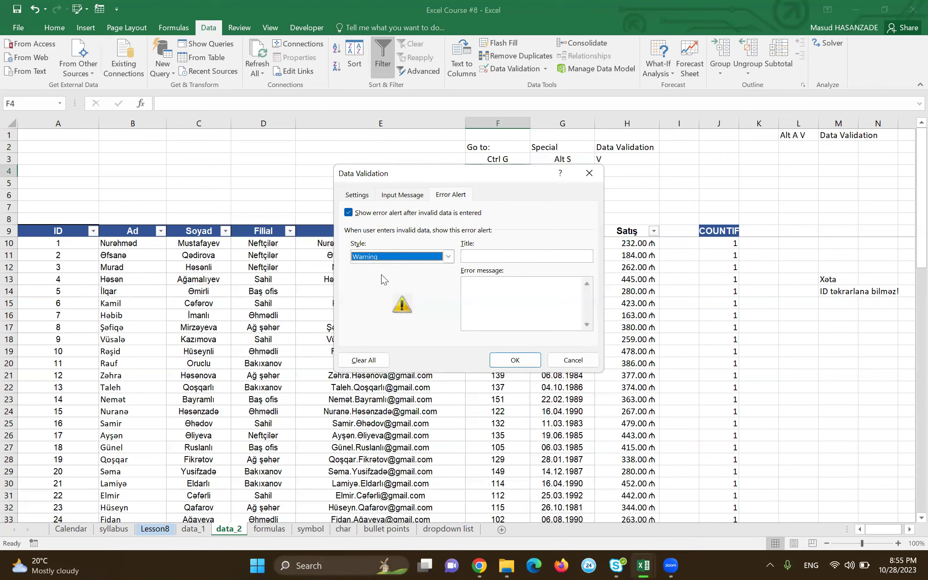
{"action": "left_click", "coordinate": [404, 198]}
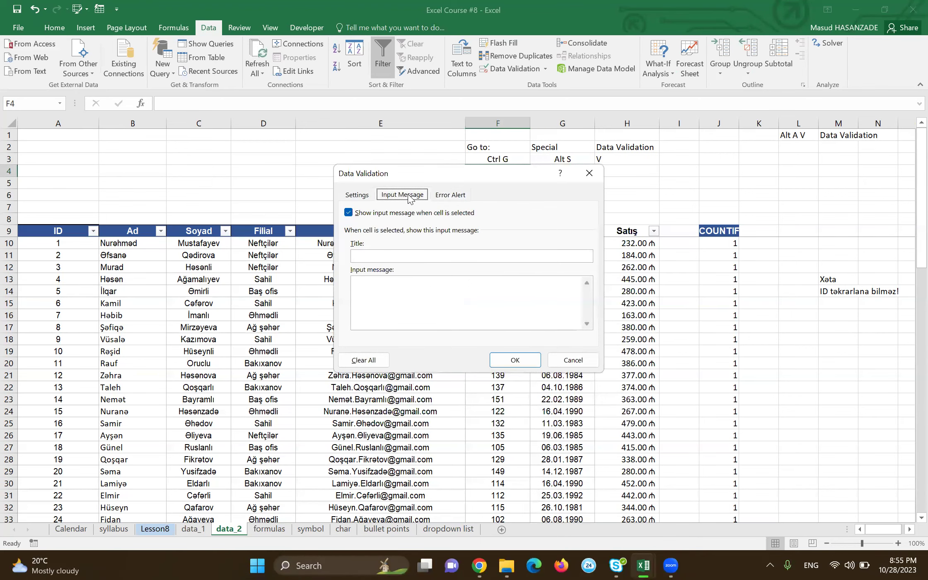
{"action": "left_click", "coordinate": [449, 193]}
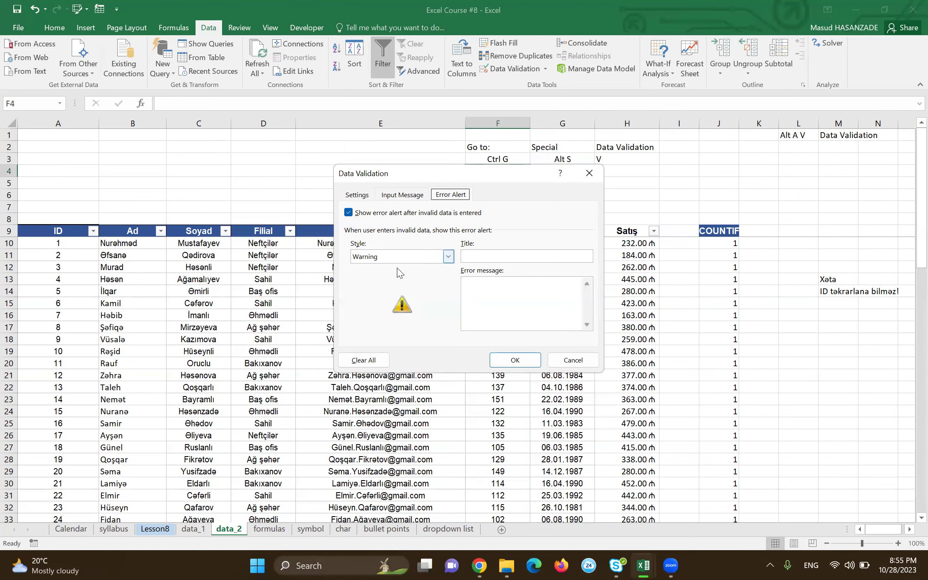
{"action": "left_click", "coordinate": [367, 197]}
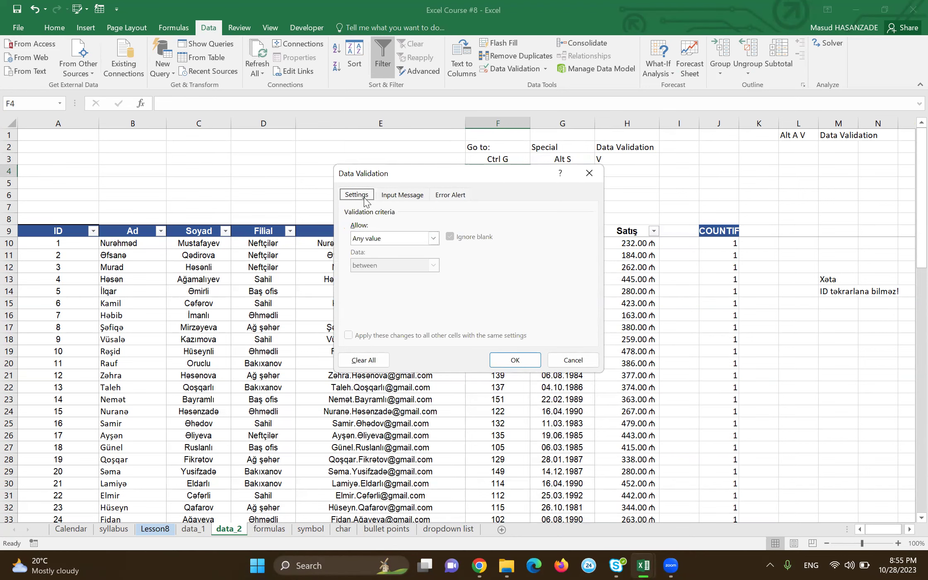
{"action": "left_click", "coordinate": [424, 238]}
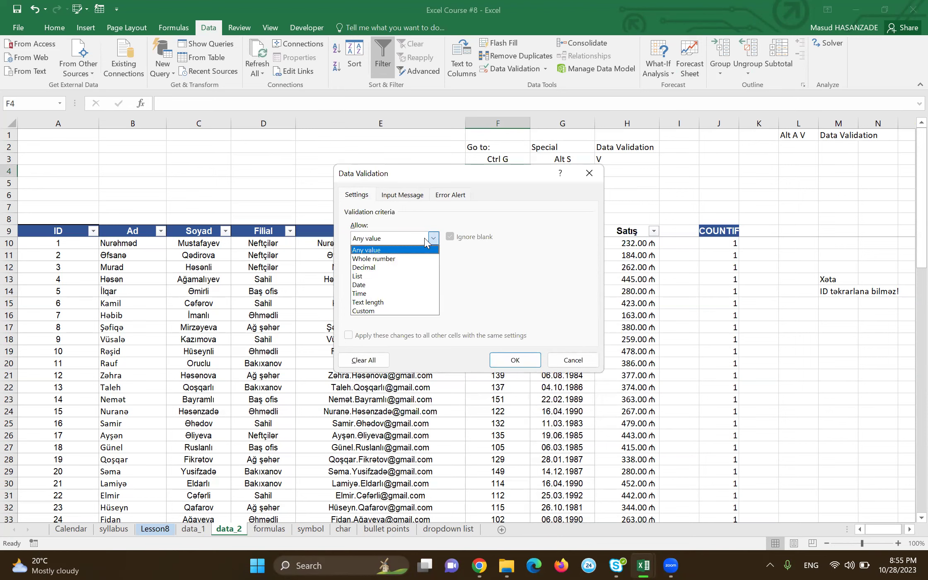
{"action": "left_click", "coordinate": [379, 310]}
{"action": "left_click_drag", "start_coordinate": [474, 176], "coordinate": [335, 163]}
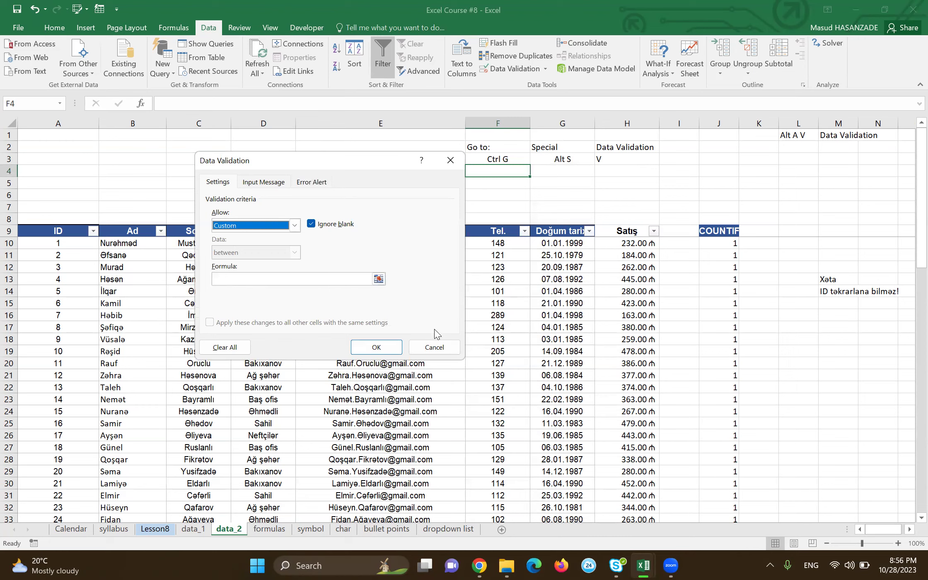
{"action": "left_click", "coordinate": [433, 346]}
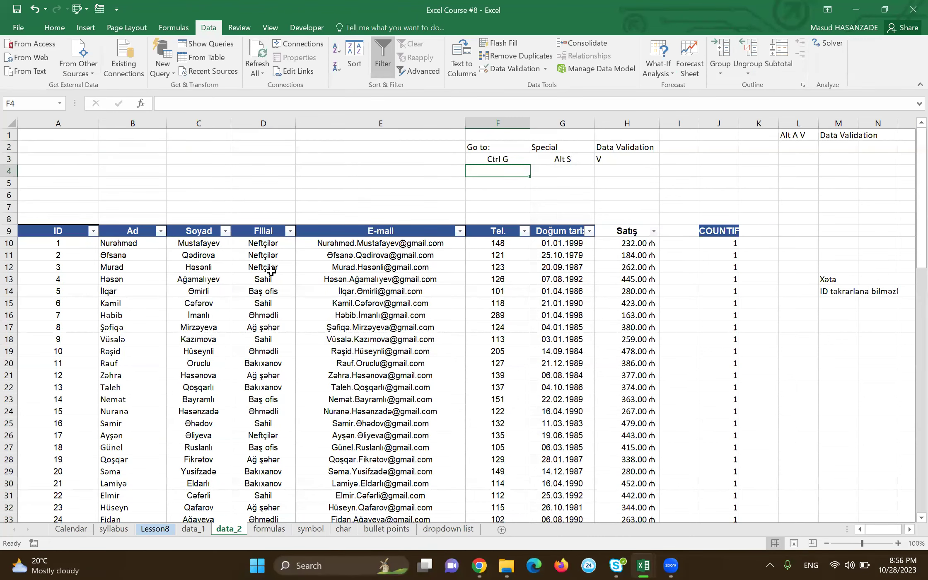
Step: Move between the Satış and Doğum tarixi header cells, then show the Home ribbon commands
{"action": "left_click", "coordinate": [597, 268]}
{"action": "key", "text": "Up"}
{"action": "key", "text": "Up"}
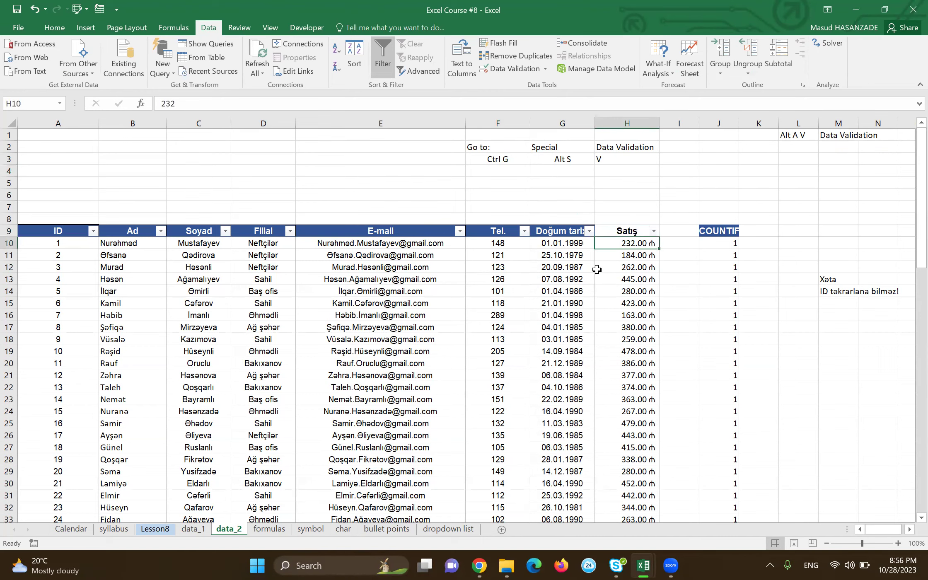
{"action": "key", "text": "Up"}
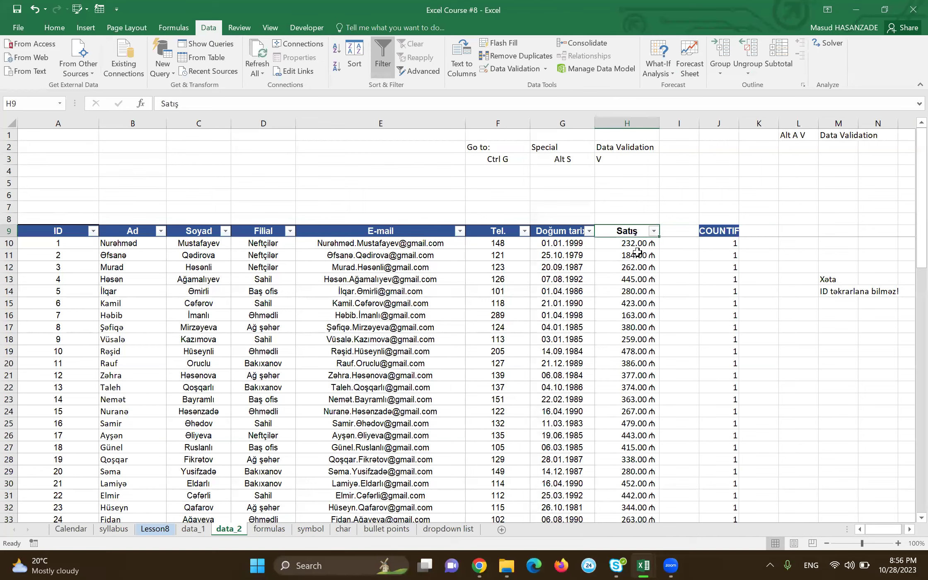
{"action": "key", "text": "Left"}
{"action": "key", "text": "Left"}
{"action": "key", "text": "Left"}
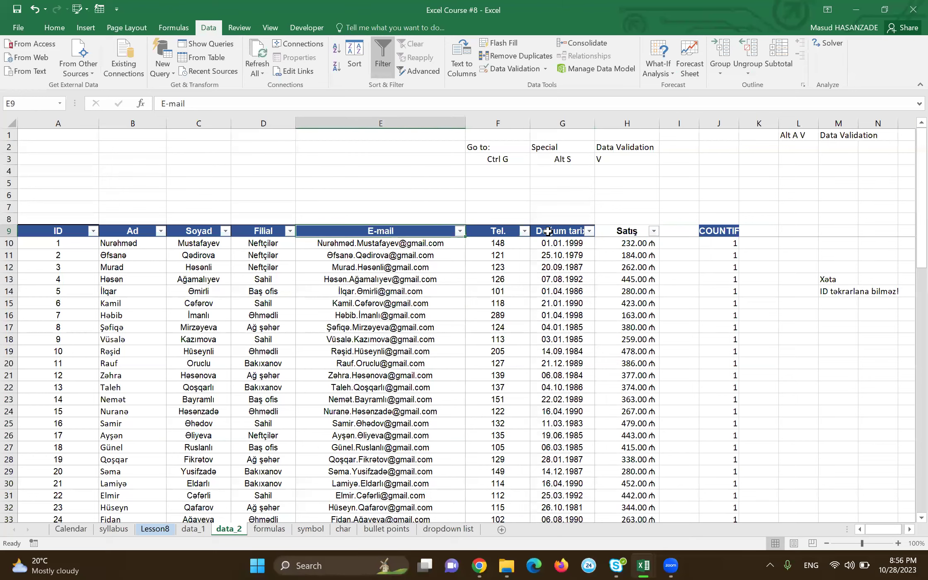
{"action": "key", "text": "Right"}
{"action": "key", "text": "Right"}
{"action": "key", "text": "Right"}
{"action": "key", "text": "Left"}
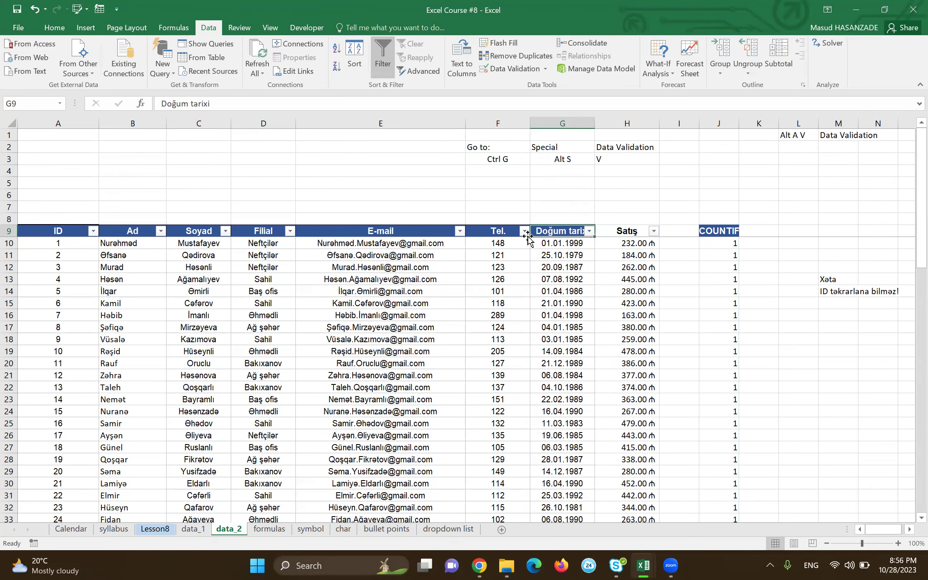
{"action": "key", "text": "Right"}
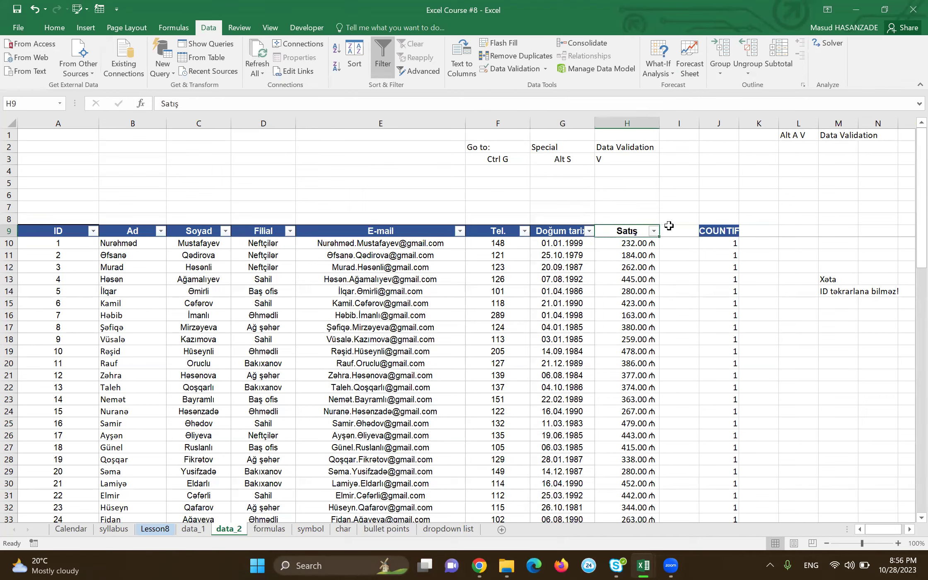
{"action": "key", "text": "Down"}
{"action": "key", "text": "Up"}
{"action": "key", "text": "Left"}
{"action": "key", "text": "Right"}
{"action": "key", "text": "Left"}
{"action": "key", "text": "Right"}
{"action": "left_click", "coordinate": [56, 26]}
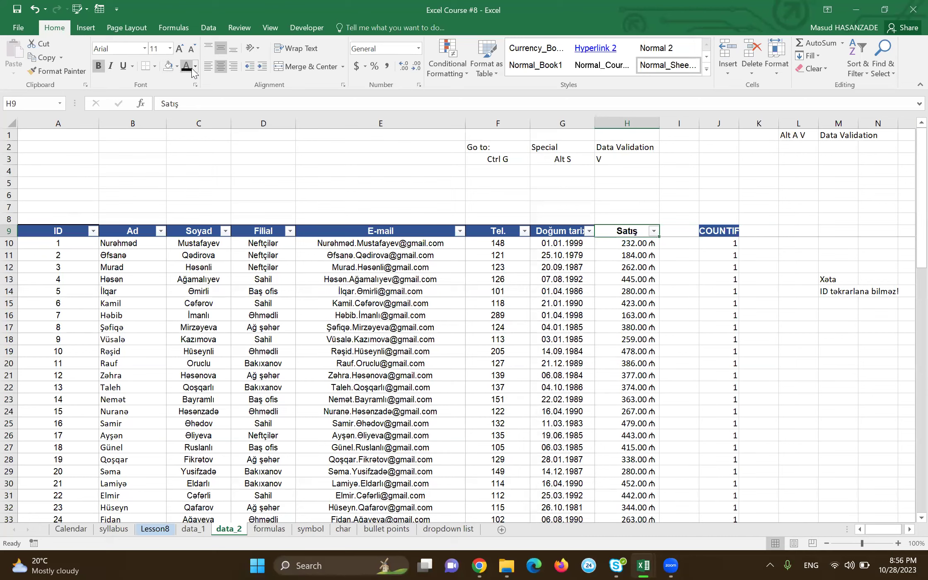
Step: Label G7 'Font Formatting' and I7 'Paste Special'
{"action": "key", "text": "Left"}
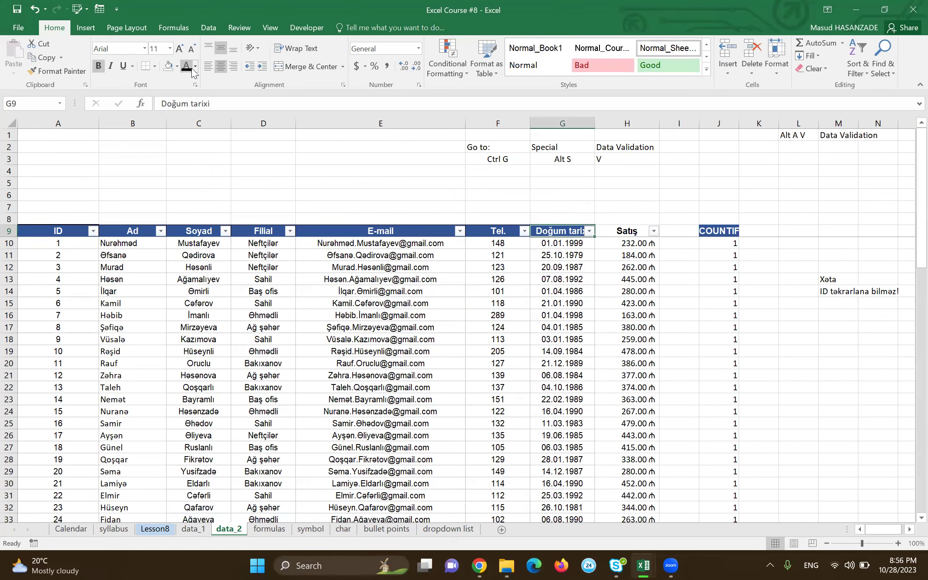
{"action": "key", "text": "Up"}
{"action": "key", "text": "Up"}
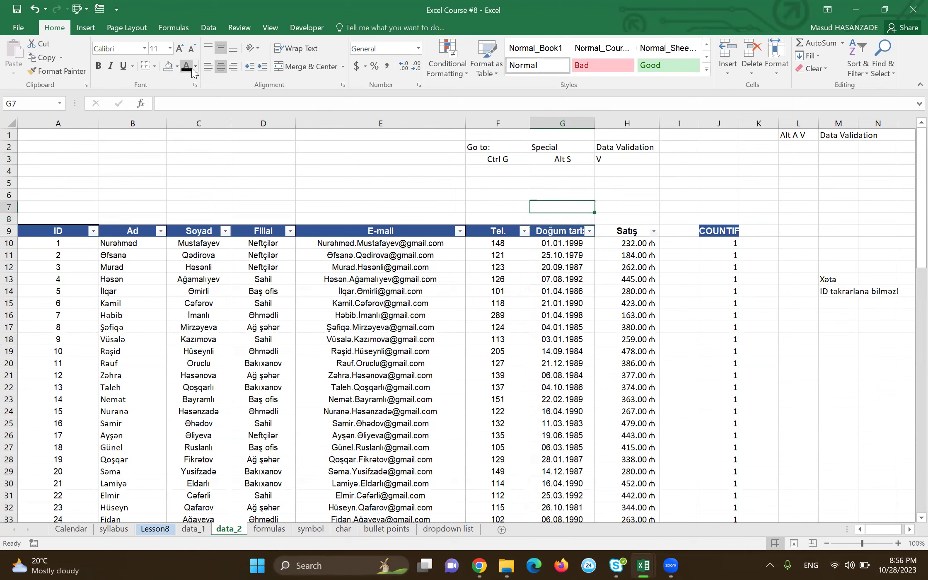
{"action": "type", "text": "Font Formatting"}
{"action": "key", "text": "Right"}
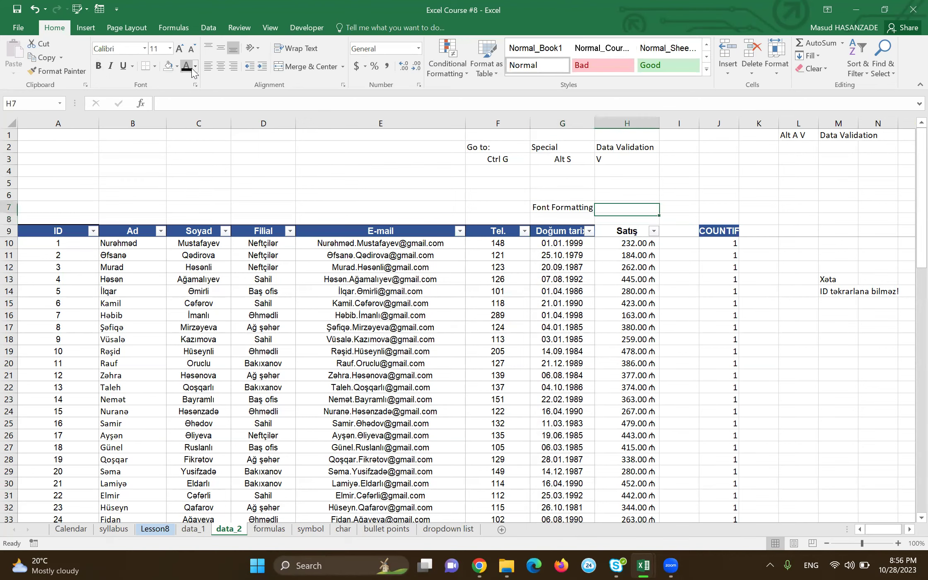
{"action": "key", "text": "Right"}
{"action": "type", "text": "Paste Special"}
{"action": "key", "text": "Right"}
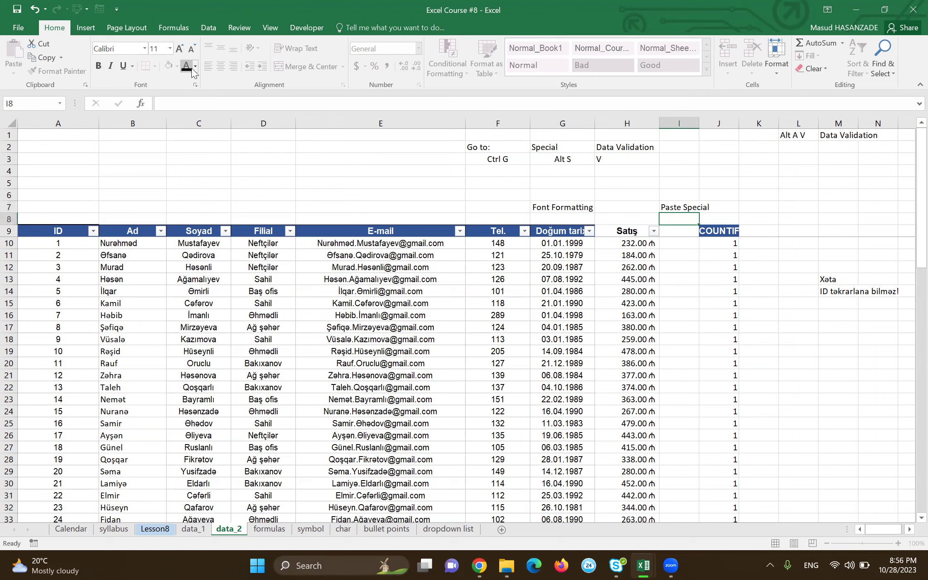
Step: Add the shortcut notes 'Ctrl A V' in K7 and 'Alt E S' in L7
{"action": "key", "text": "Right"}
{"action": "type", "text": "Ctrl A V"}
{"action": "key", "text": "Right"}
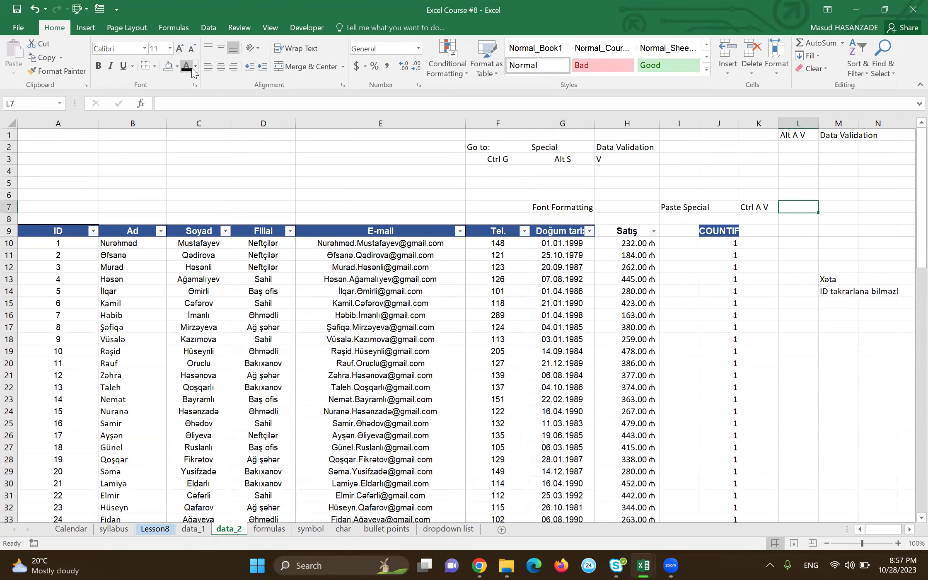
{"action": "type", "text": "Alt E S"}
{"action": "key", "text": "Left"}
Step: Enter 'ctrl C' in G8 and start typing 'Ctrl V' in the neighbouring note cell
{"action": "key", "text": "Right"}
{"action": "key", "text": "Left"}
{"action": "key", "text": "Left"}
{"action": "key", "text": "Left"}
{"action": "key", "text": "Right"}
{"action": "key", "text": "Right"}
{"action": "key", "text": "shift+Right"}
{"action": "key", "text": "shift+Down"}
{"action": "key", "text": "Left"}
{"action": "key", "text": "Left"}
{"action": "key", "text": "Left"}
{"action": "key", "text": "Left"}
{"action": "key", "text": "Down"}
{"action": "key", "text": "Down"}
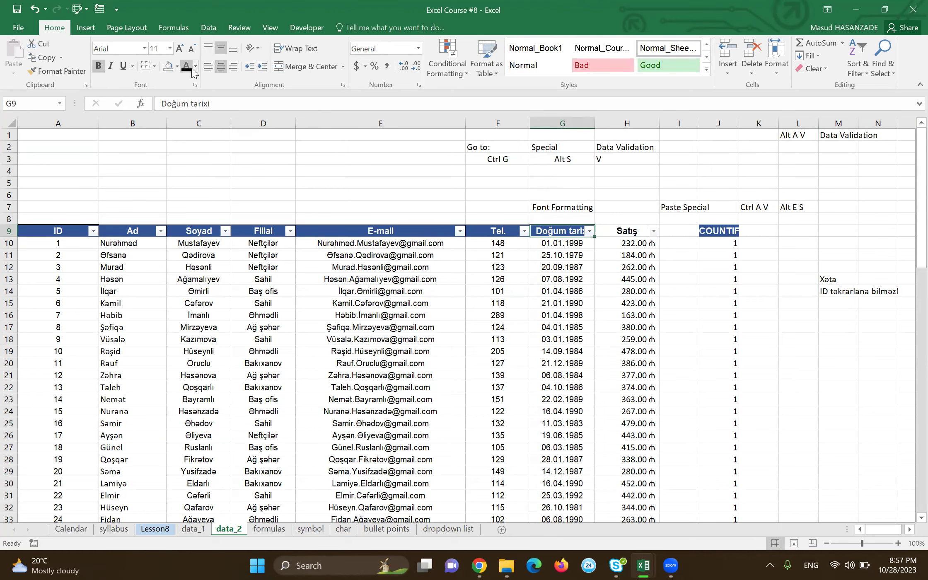
{"action": "key", "text": "Up"}
{"action": "type", "text": "ctrl C"}
{"action": "key", "text": "Return"}
{"action": "key", "text": "Right"}
{"action": "key", "text": "Up"}
{"action": "type", "text": "Ctrl "}
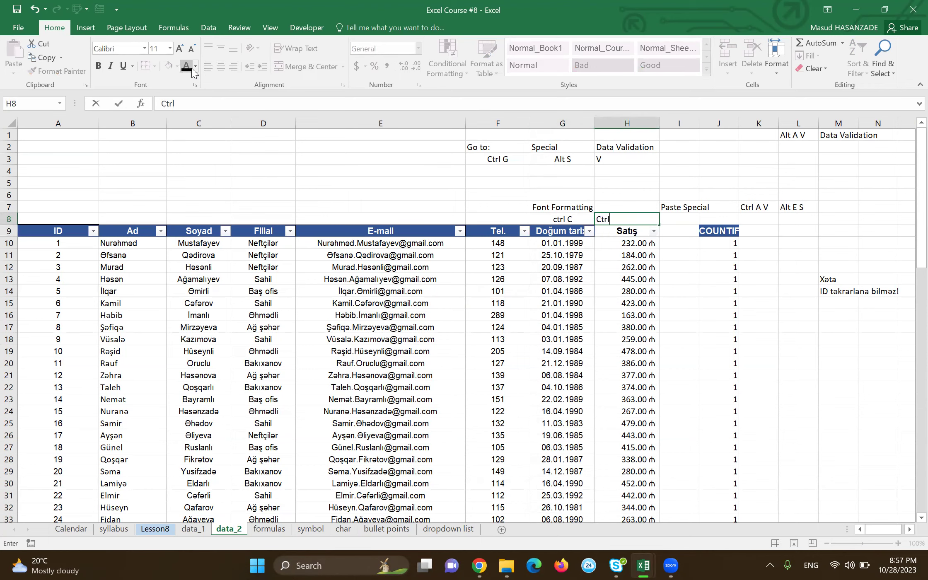
{"action": "type", "text": "V"}
Step: Finish the Ctrl V note and copy the Doğum tarixi header cell
{"action": "key", "text": "Left"}
{"action": "key", "text": "Down"}
{"action": "key", "text": "ctrl+c"}
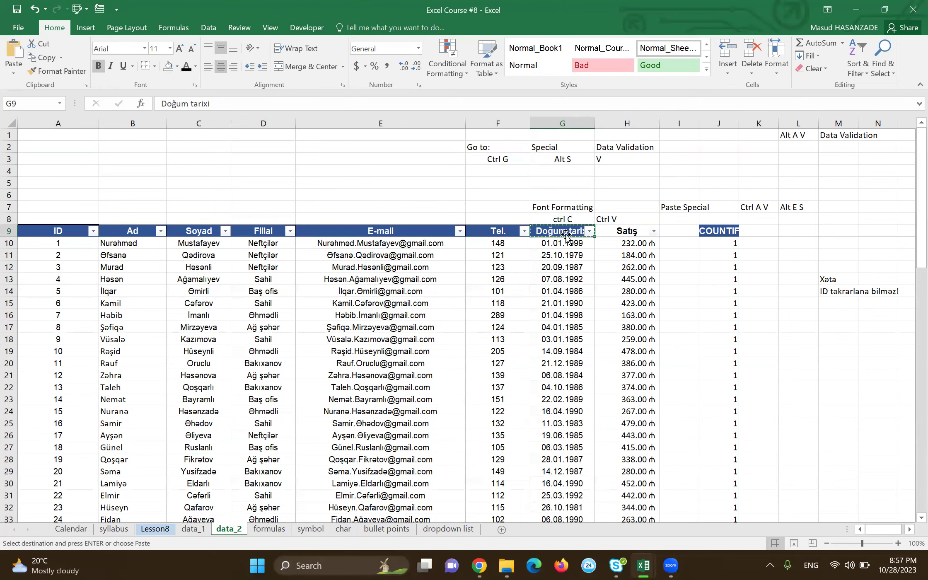
{"action": "key", "text": "Right"}
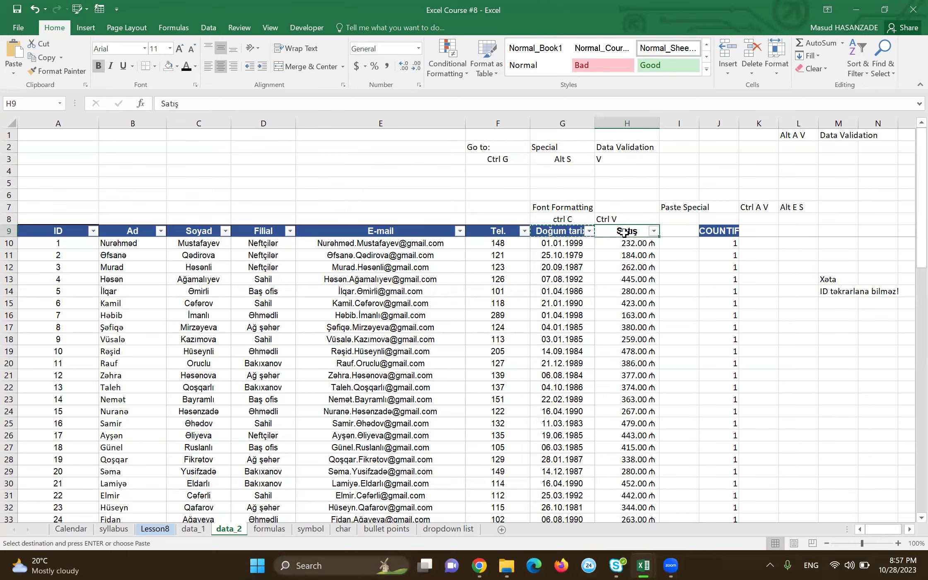
Step: Paste only the header formatting onto the Satış header and clear the copy marquee
{"action": "key", "text": "ctrl+alt+v"}
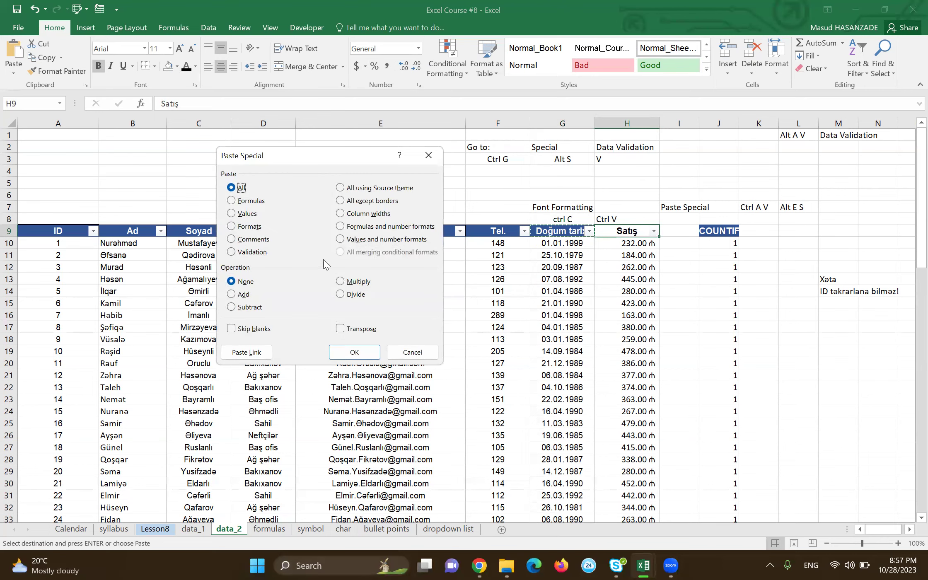
{"action": "left_click", "coordinate": [257, 228]}
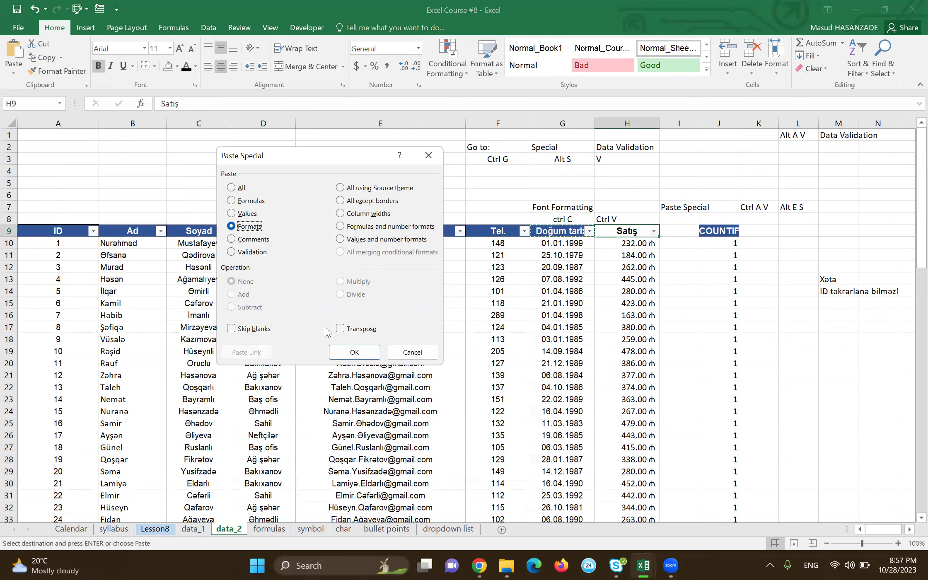
{"action": "left_click", "coordinate": [348, 348]}
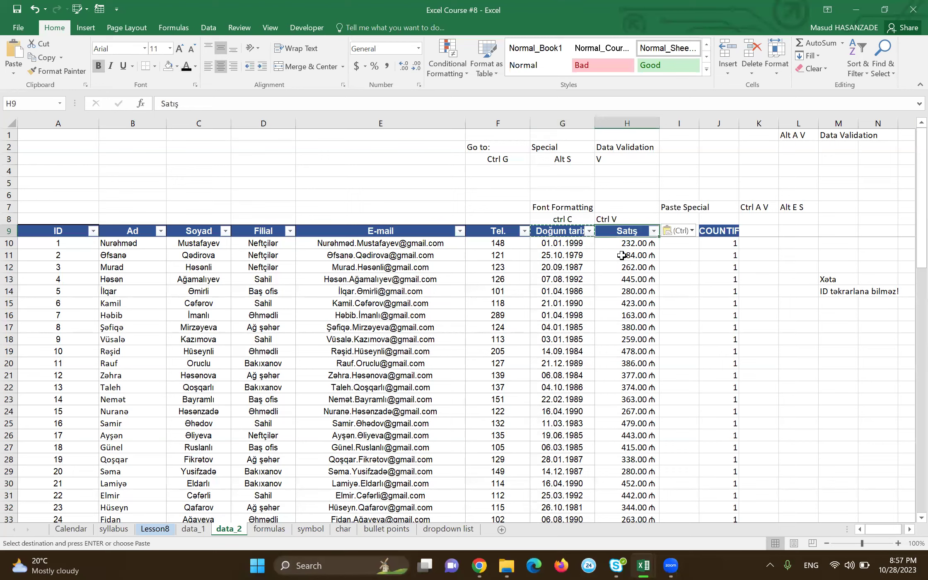
{"action": "key", "text": "Escape"}
{"action": "key", "text": "Down"}
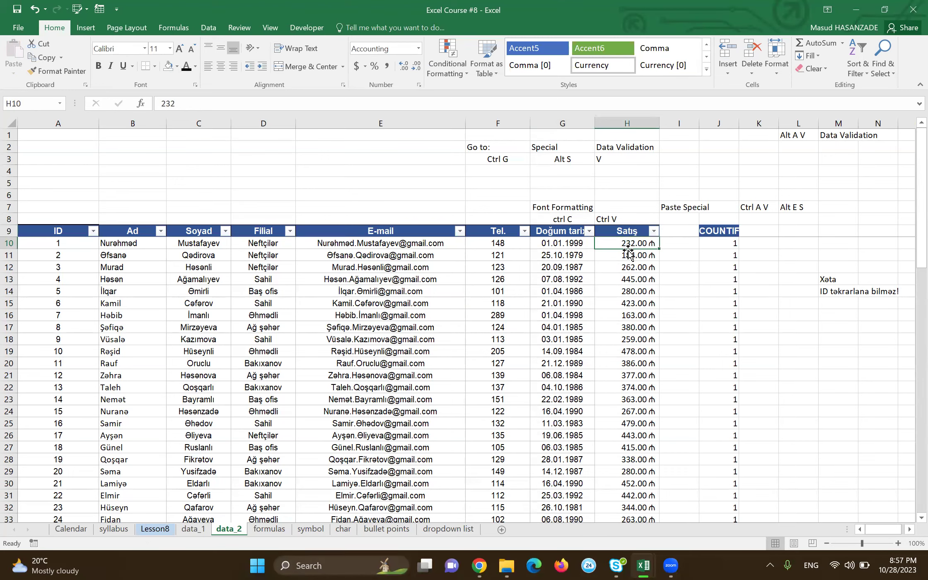
{"action": "key", "text": "Up"}
{"action": "key", "text": "Down"}
{"action": "key", "text": "alt+a"}
{"action": "key", "text": "v"}
{"action": "key", "text": "v"}
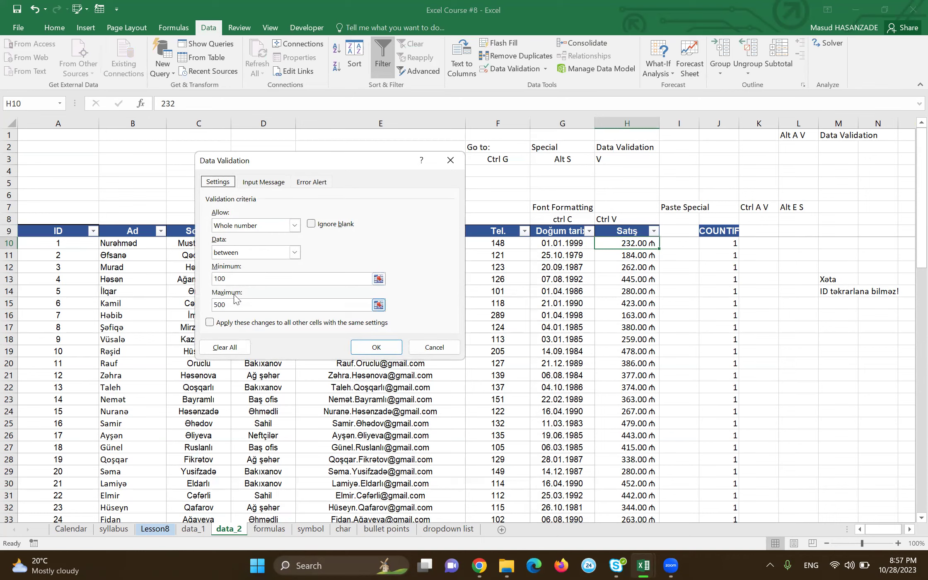
{"action": "left_click", "coordinate": [371, 347]}
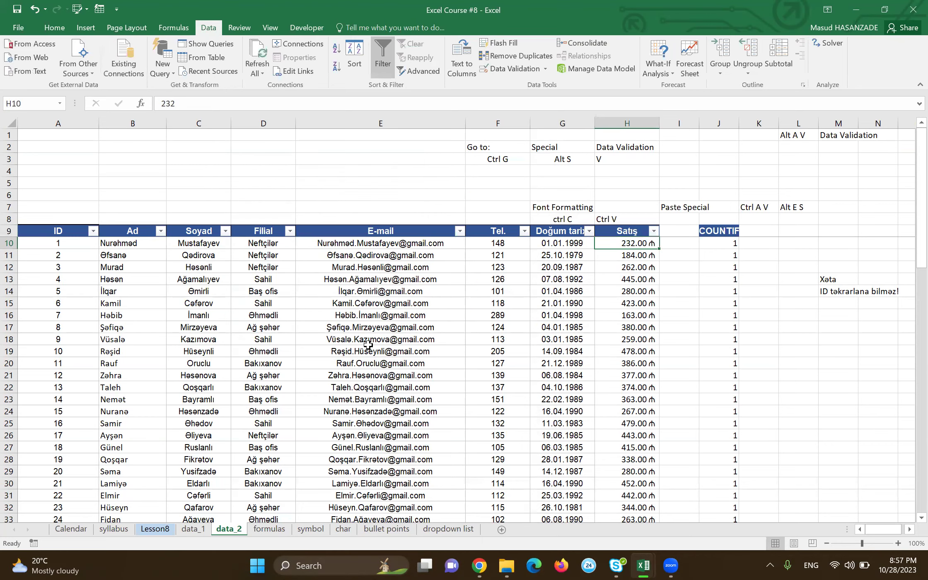
{"action": "key", "text": "Down"}
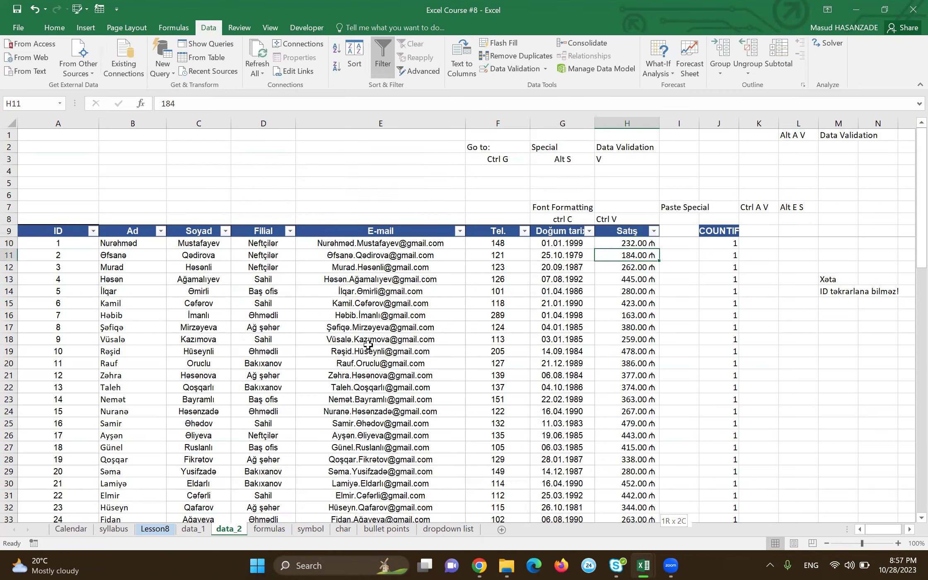
{"action": "key", "text": "ctrl+shift+Down"}
{"action": "key", "text": "Up"}
{"action": "key", "text": "Up"}
{"action": "key", "text": "Down"}
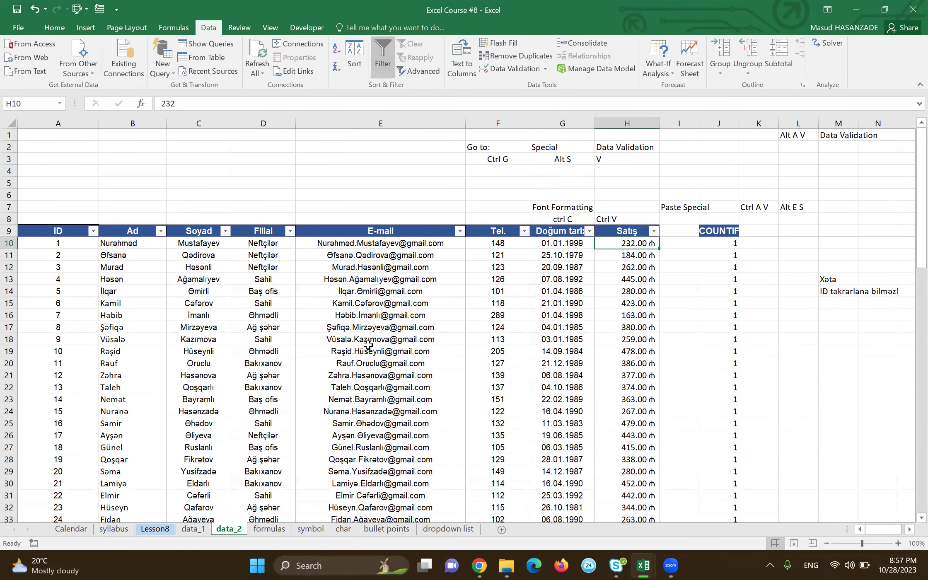
Step: Check the Satış value range H10:H46, then return to cell H10
{"action": "key", "text": "Up"}
{"action": "key", "text": "Down"}
{"action": "key", "text": "Up"}
{"action": "key", "text": "Down"}
{"action": "key", "text": "ctrl+shift+Down"}
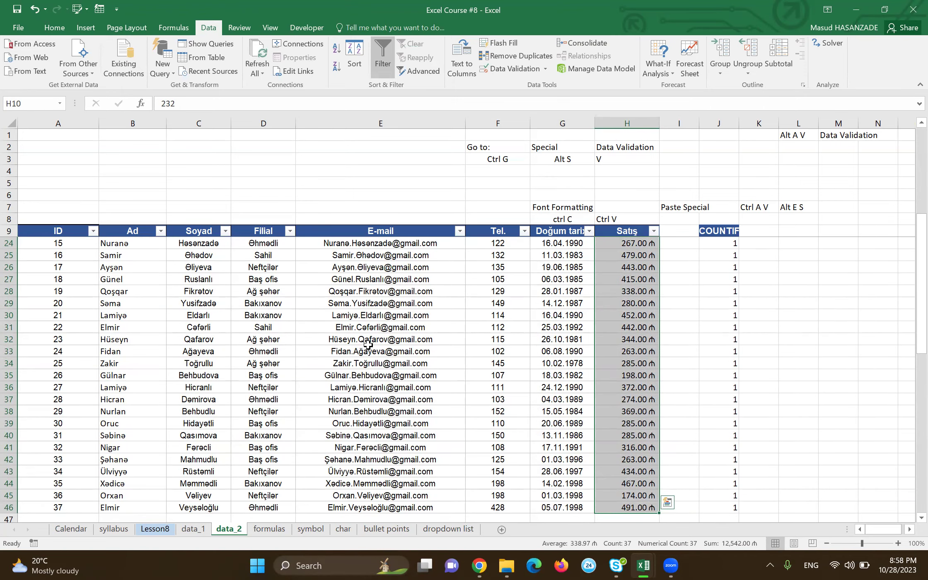
{"action": "key", "text": "Up"}
{"action": "key", "text": "Down"}
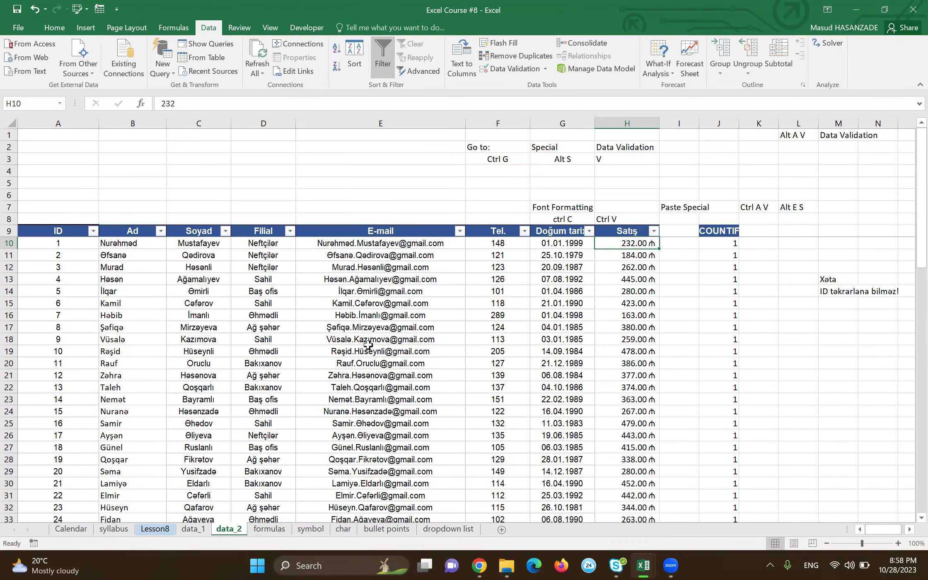
{"action": "key", "text": "Down"}
{"action": "key", "text": "Up"}
{"action": "key", "text": "Down"}
{"action": "key", "text": "Up"}
Step: Paste H10's 100–500 whole-number rule onto H10:H46 with Paste Special Validation
{"action": "key", "text": "ctrl+c"}
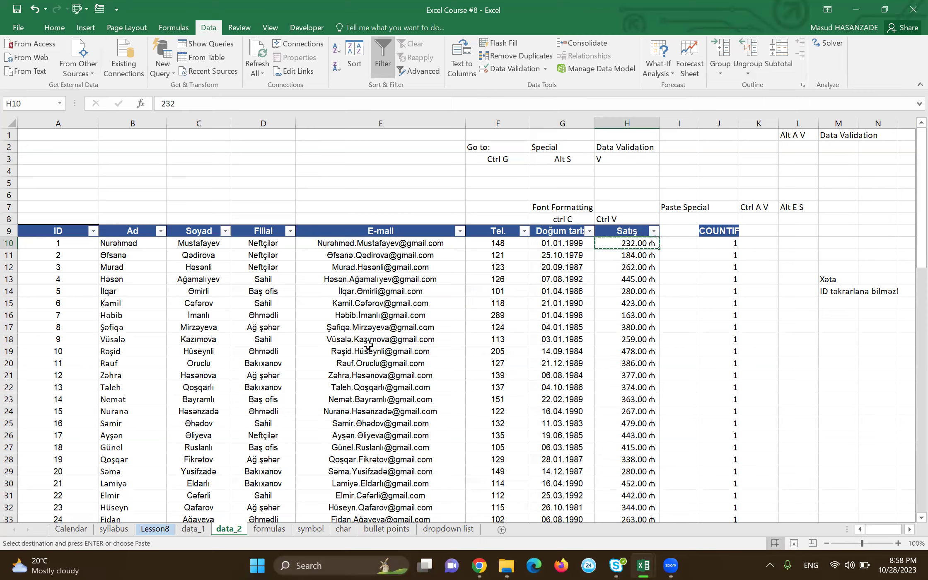
{"action": "key", "text": "ctrl+shift+Down"}
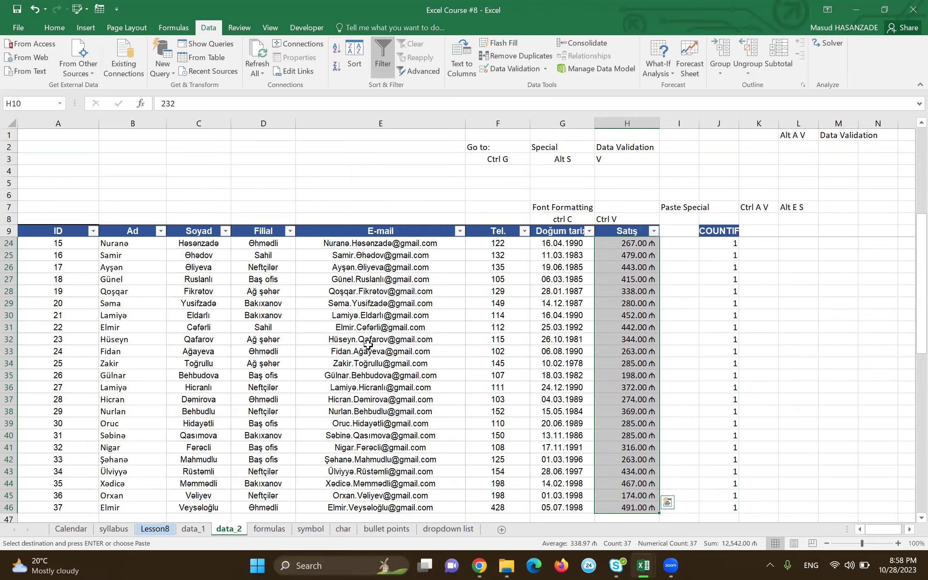
{"action": "key", "text": "ctrl+alt+v"}
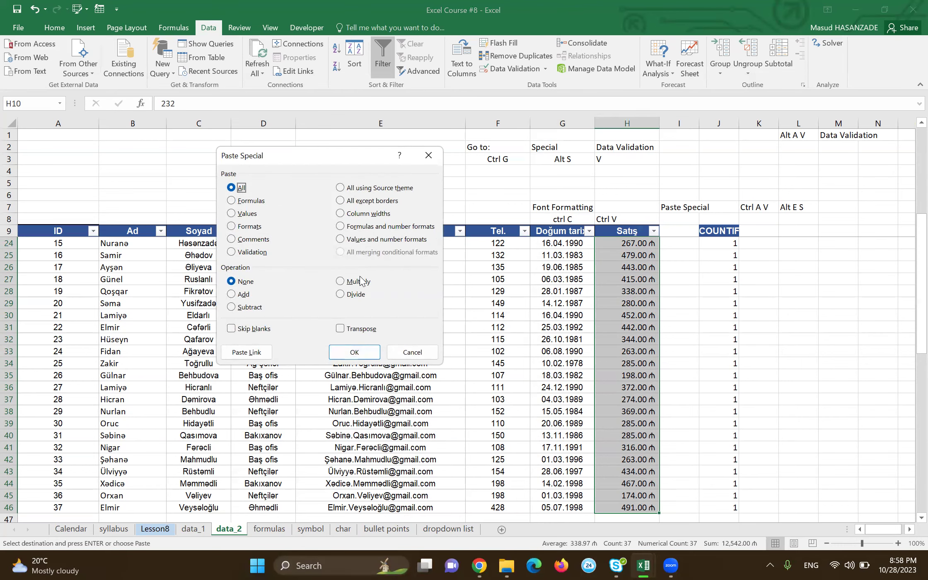
{"action": "left_click", "coordinate": [232, 253]}
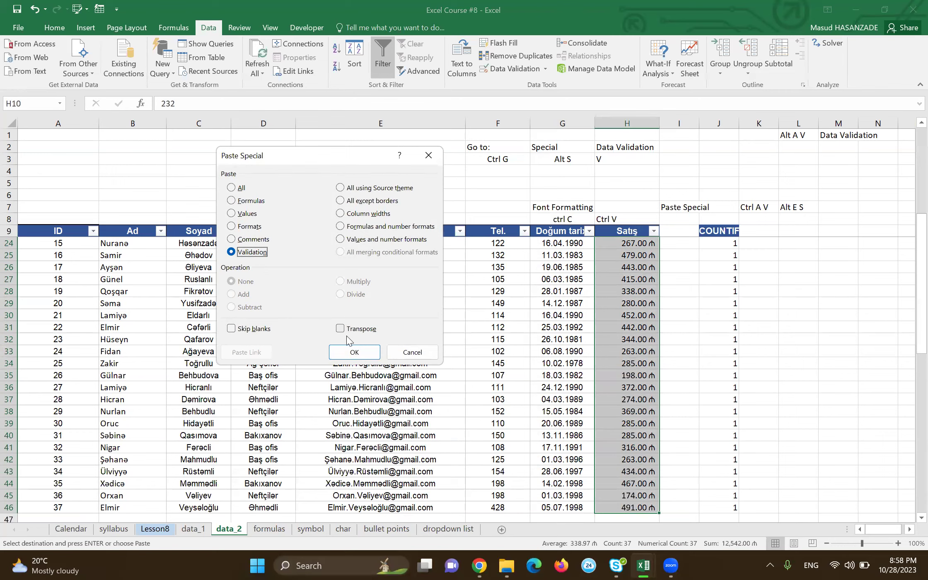
{"action": "left_click", "coordinate": [354, 352]}
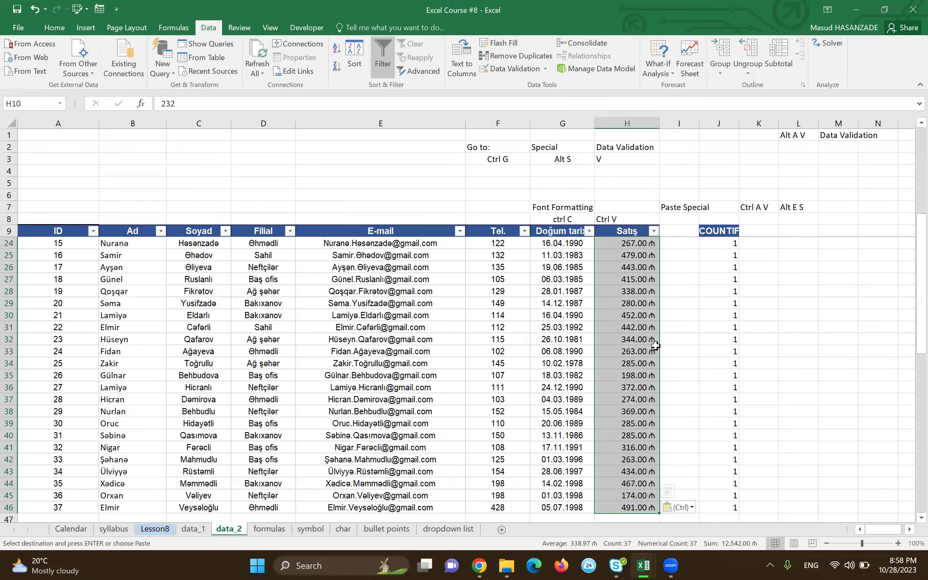
{"action": "key", "text": "Up"}
{"action": "key", "text": "Down"}
{"action": "key", "text": "Down"}
{"action": "key", "text": "Escape"}
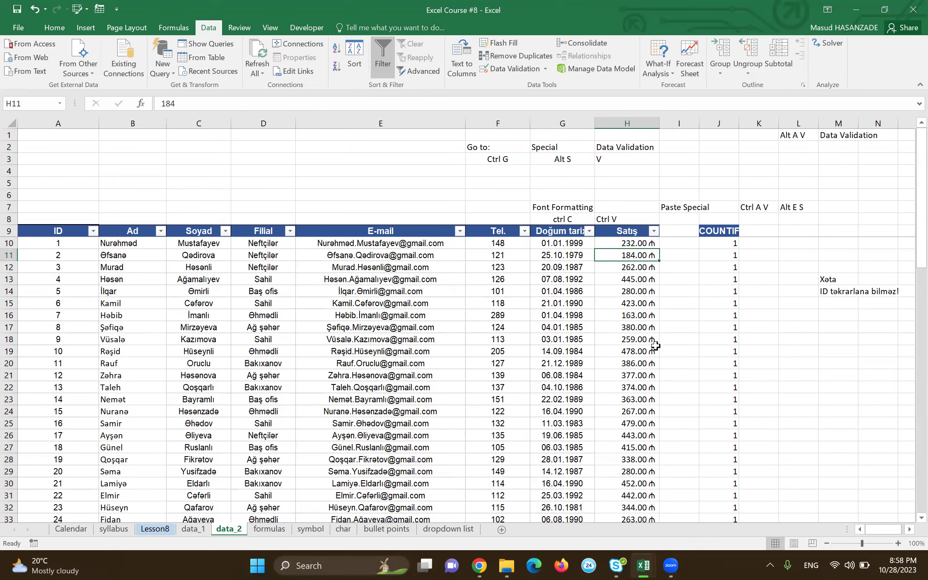
{"action": "type", "text": "20"}
{"action": "key", "text": "Return"}
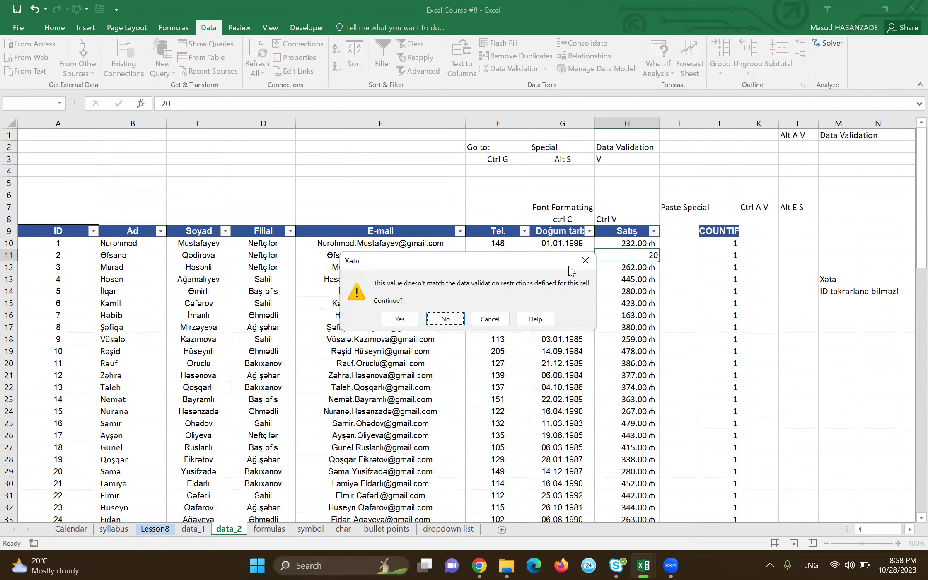
{"action": "left_click", "coordinate": [583, 262]}
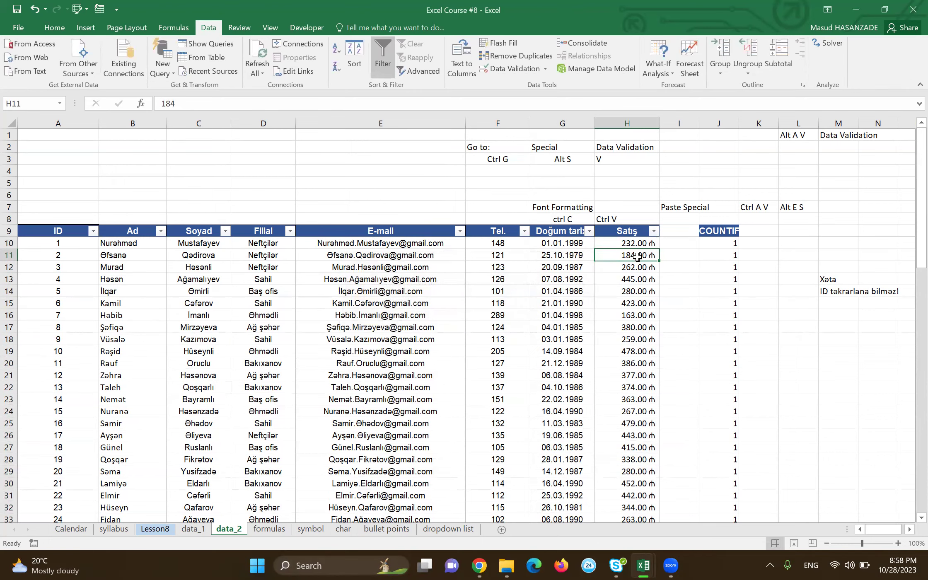
{"action": "key", "text": "alt+a"}
{"action": "key", "text": "v"}
{"action": "key", "text": "v"}
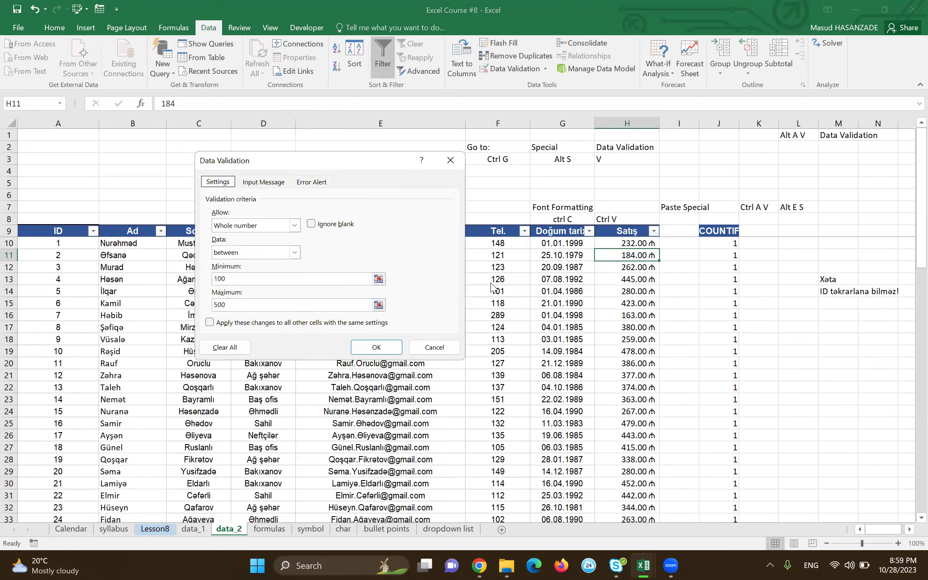
{"action": "left_click", "coordinate": [431, 347]}
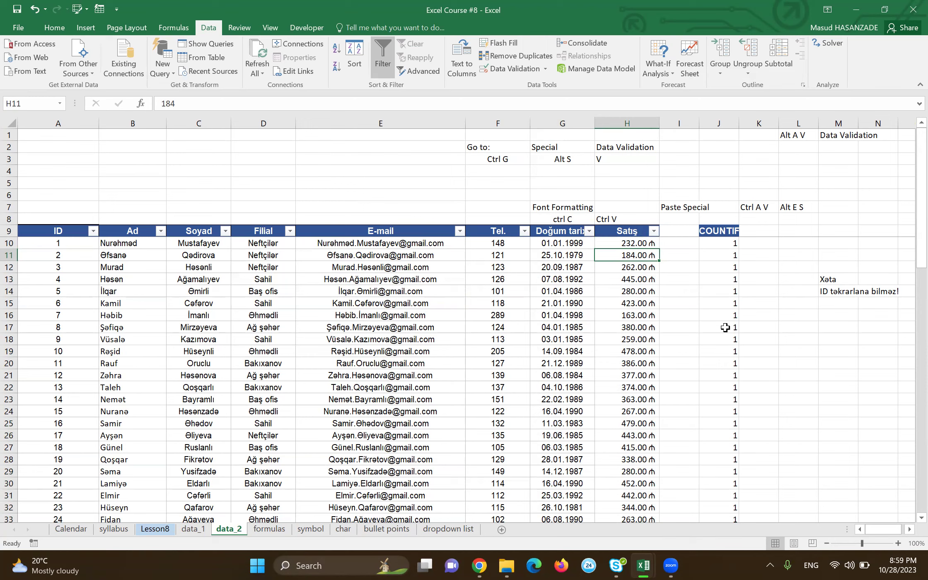
{"action": "left_click", "coordinate": [636, 294]}
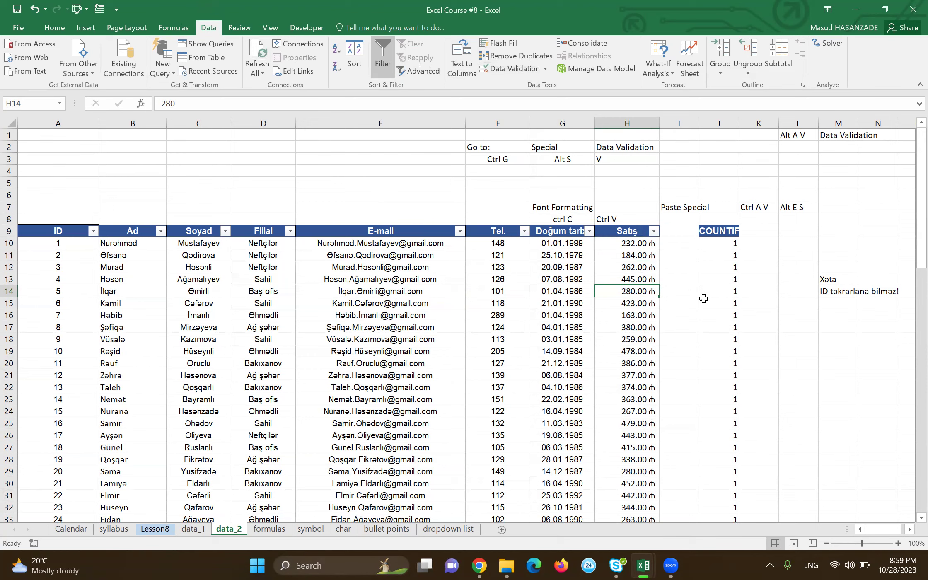
Step: View H14's validation rule with Alt A V V, then close the dialog
{"action": "key", "text": "alt+a"}
{"action": "key", "text": "v"}
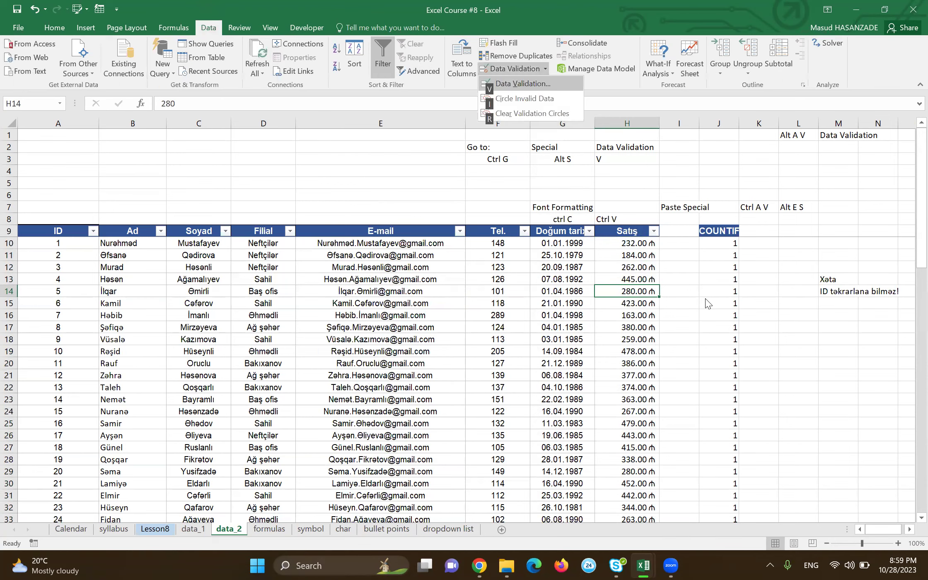
{"action": "key", "text": "v"}
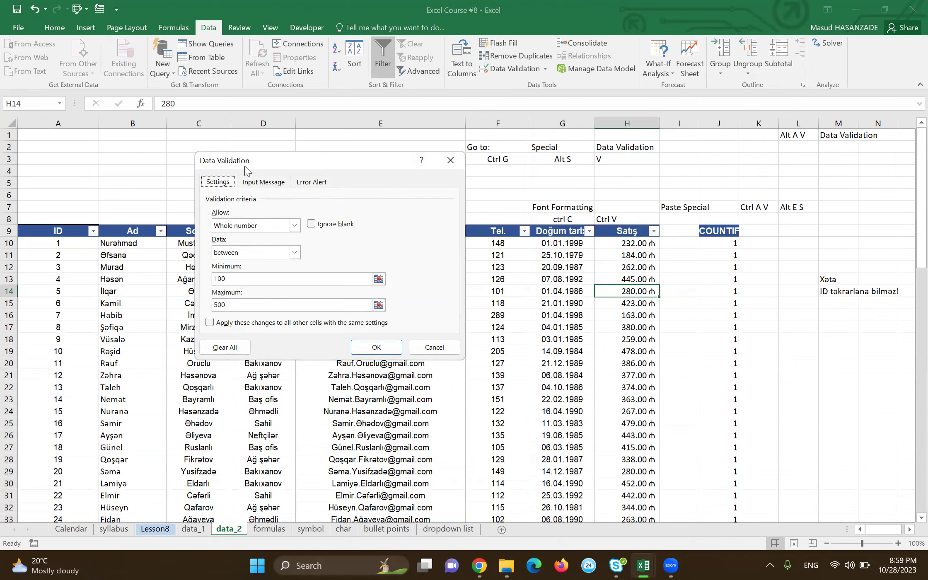
{"action": "key", "text": "Escape"}
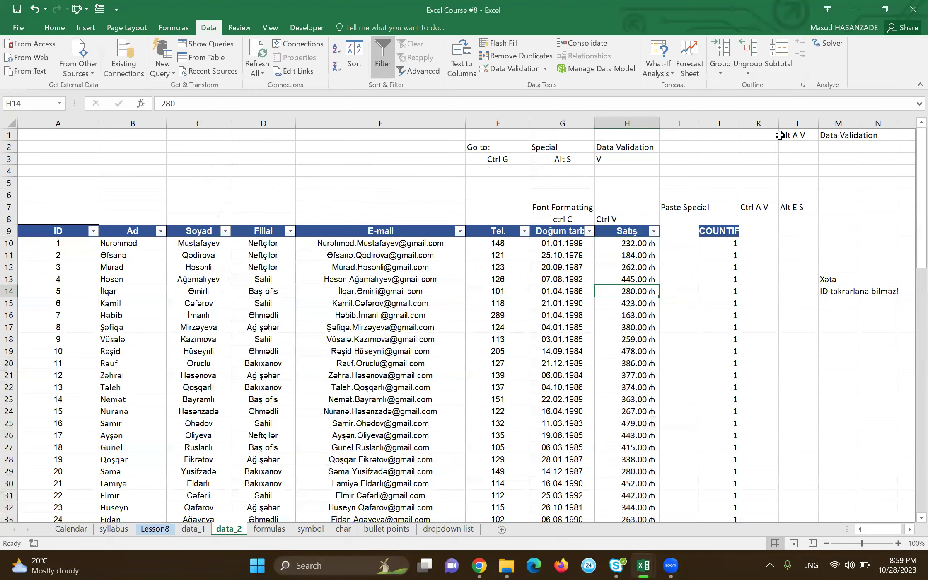
Step: Append 'V' to the L1 shortcut note so it reads Alt A V V
{"action": "left_click", "coordinate": [792, 135]}
{"action": "key", "text": "F2"}
{"action": "type", "text": "V"}
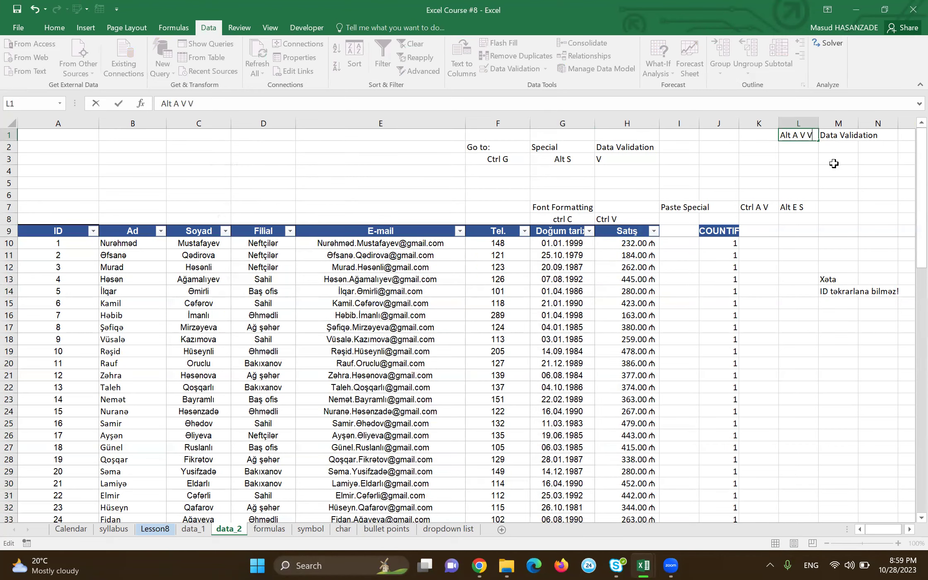
{"action": "key", "text": "Return"}
Step: Check H10's validation rule without changes, then select the shortcut notes in F2:H3
{"action": "left_click", "coordinate": [622, 242]}
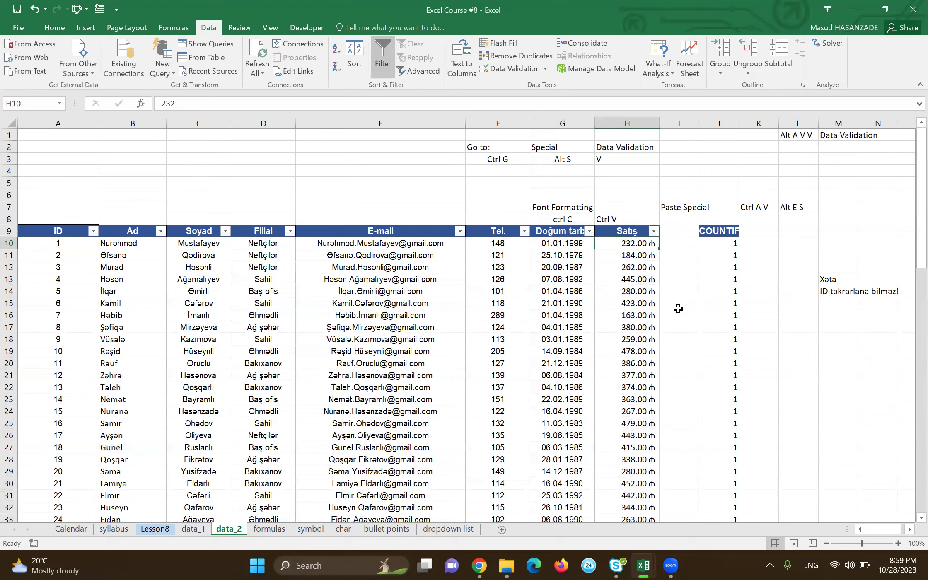
{"action": "key", "text": "alt+a"}
{"action": "key", "text": "v"}
{"action": "key", "text": "v"}
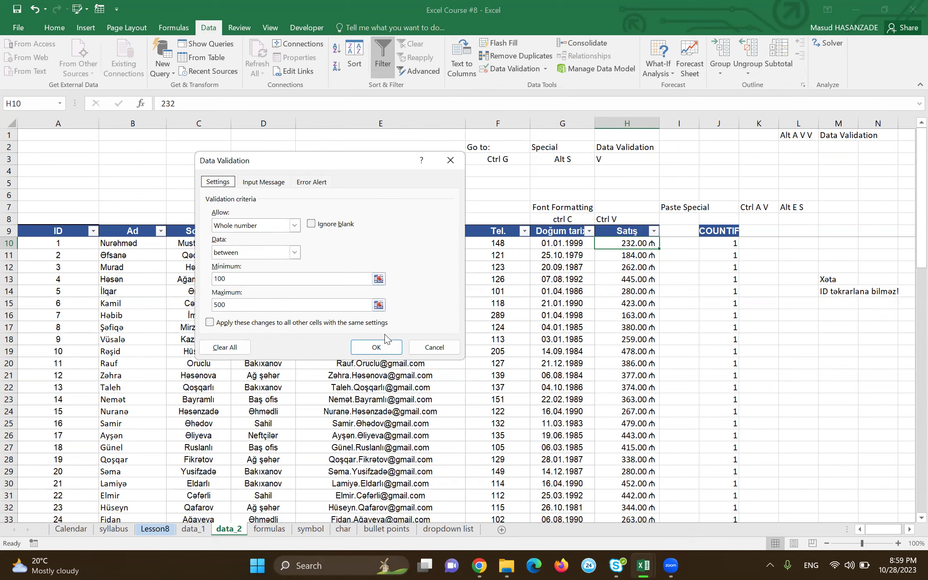
{"action": "left_click", "coordinate": [440, 341]}
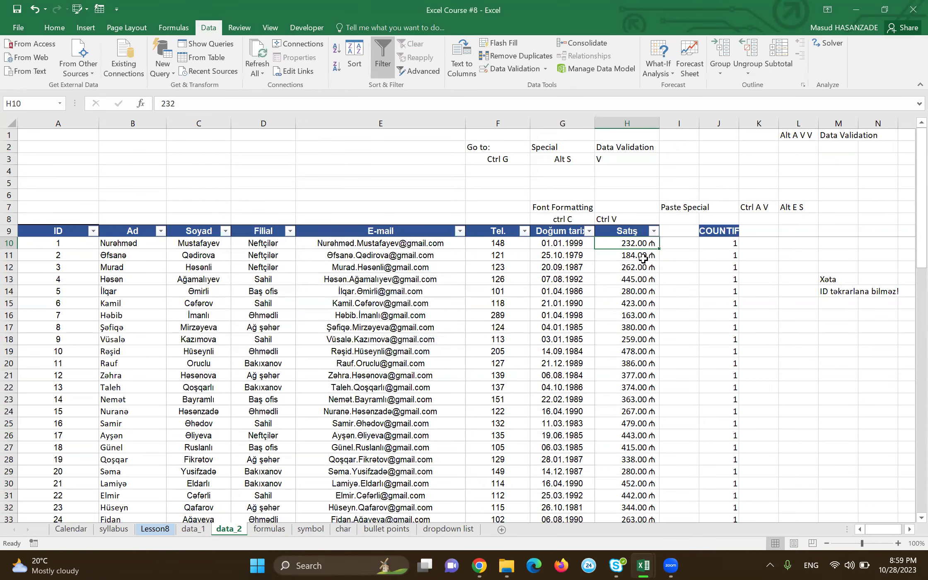
{"action": "left_click_drag", "start_coordinate": [472, 147], "coordinate": [652, 160]}
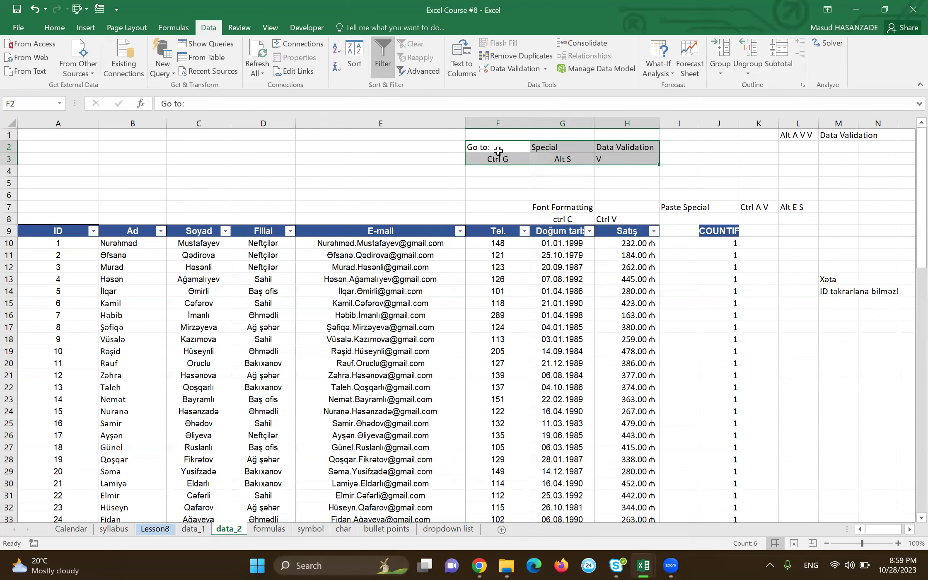
Step: Open the Go To window from the Home tab's Find & Select menu
{"action": "left_click", "coordinate": [54, 27]}
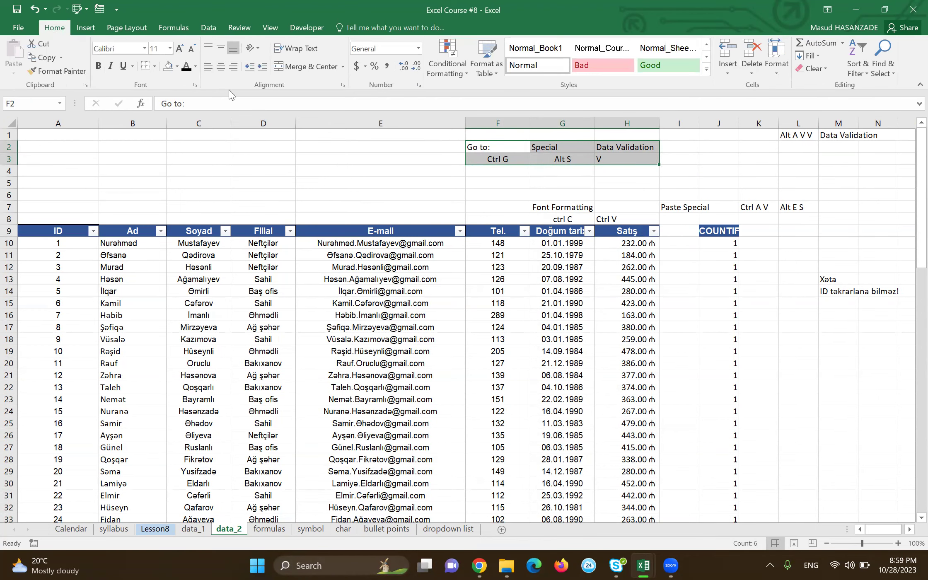
{"action": "left_click", "coordinate": [894, 71]}
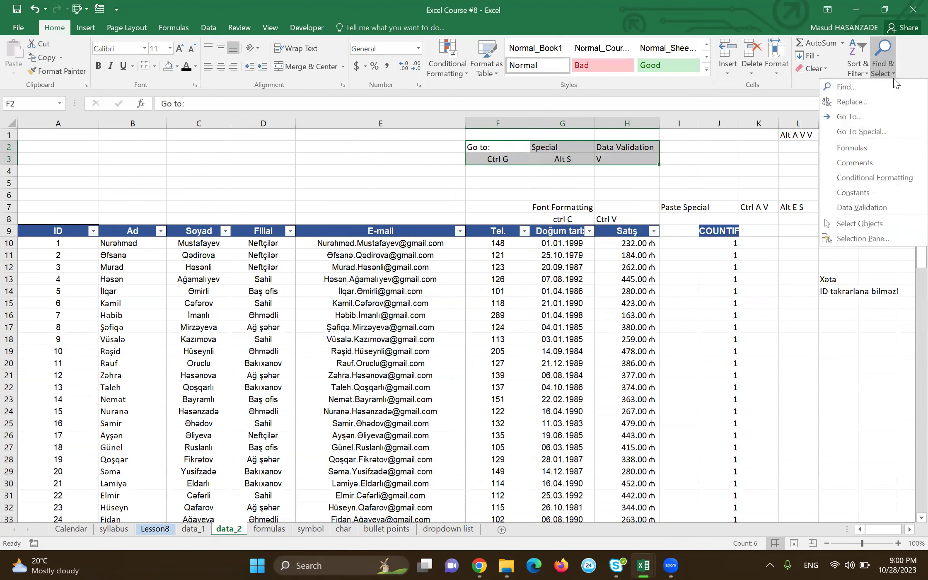
{"action": "left_click", "coordinate": [848, 117]}
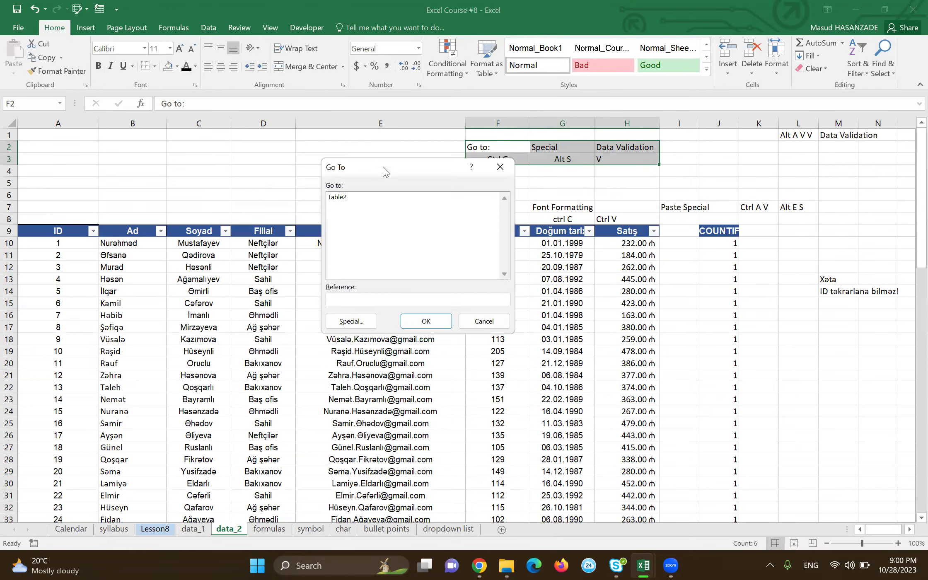
{"action": "left_click_drag", "start_coordinate": [383, 167], "coordinate": [249, 113]}
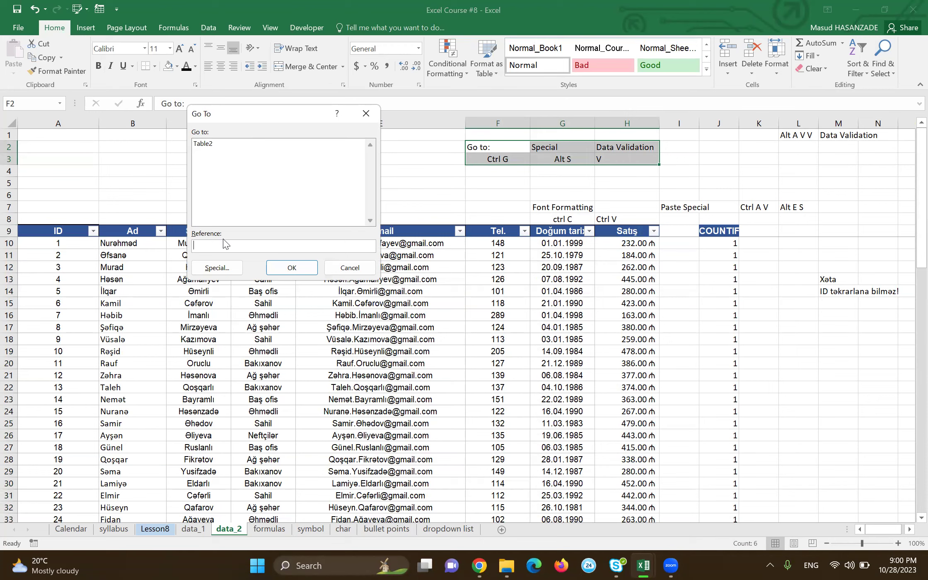
Step: In Go To Special, choose Data validation to select all validated cells
{"action": "left_click", "coordinate": [210, 268]}
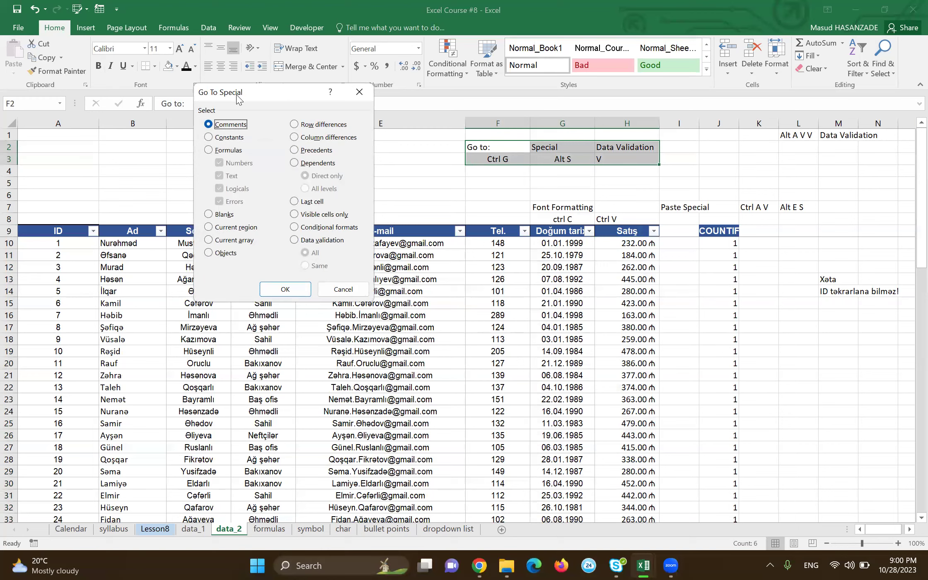
{"action": "left_click_drag", "start_coordinate": [236, 94], "coordinate": [404, 179]}
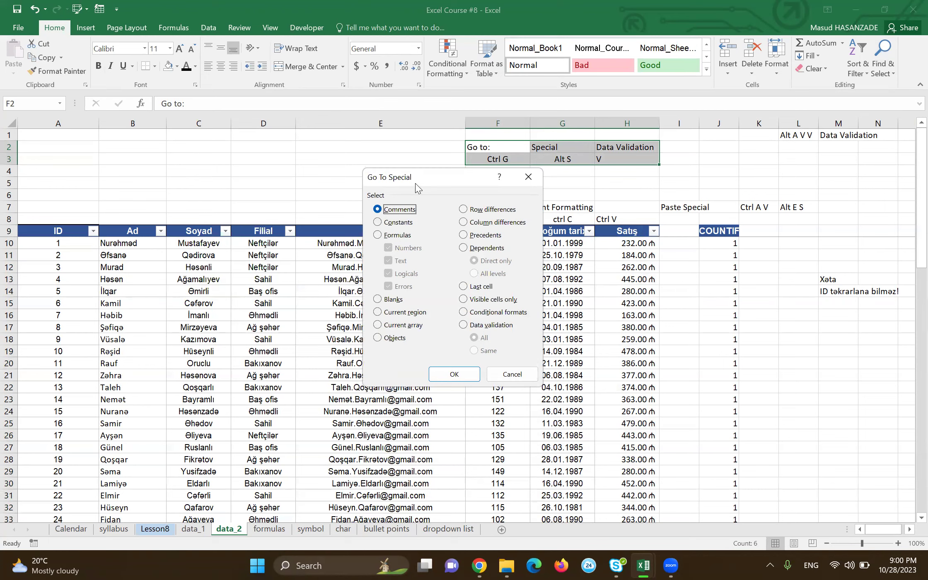
{"action": "left_click_drag", "start_coordinate": [400, 178], "coordinate": [229, 114]}
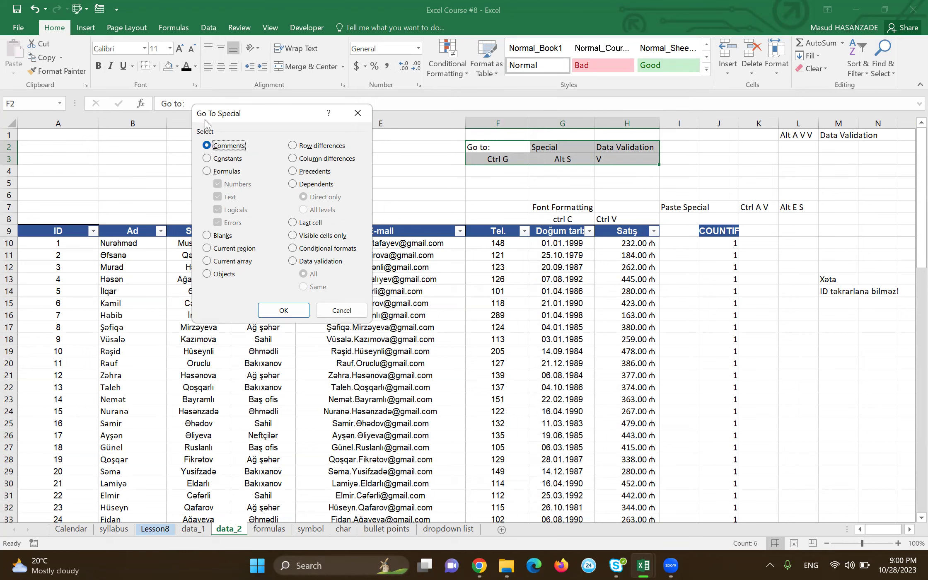
{"action": "left_click", "coordinate": [304, 261]}
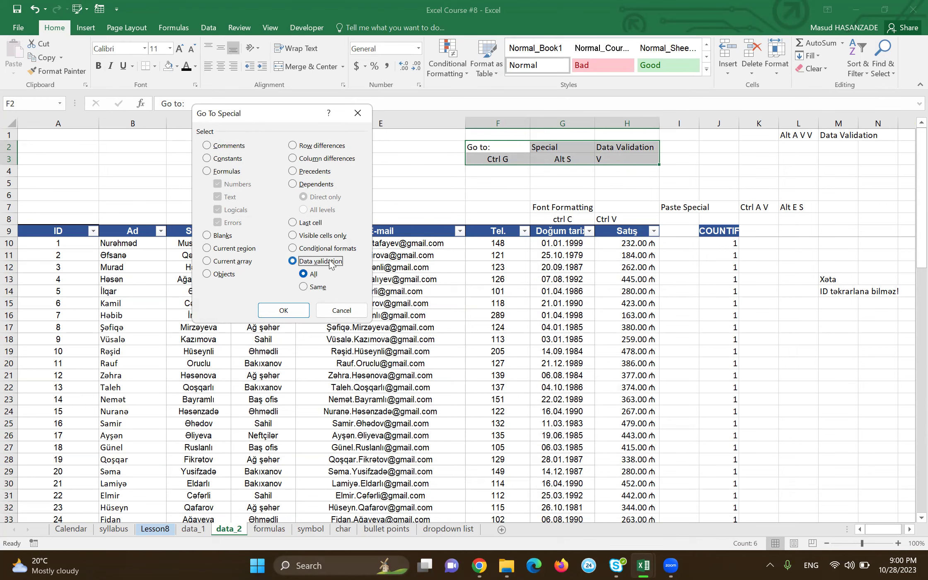
{"action": "left_click", "coordinate": [283, 311]}
{"action": "scroll", "coordinate": [525, 280], "scroll_direction": "down", "scroll_amount": 3}
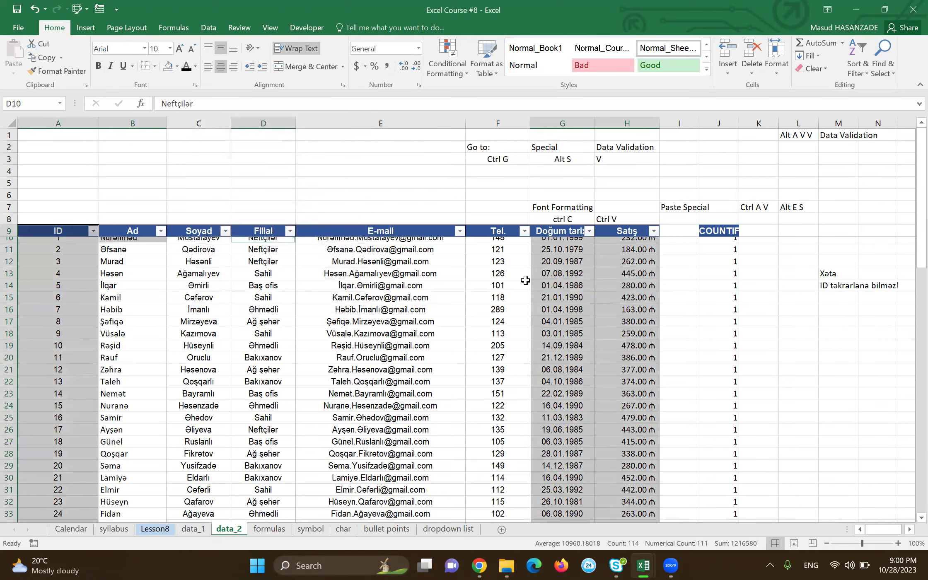
{"action": "scroll", "coordinate": [525, 280], "scroll_direction": "up", "scroll_amount": 5}
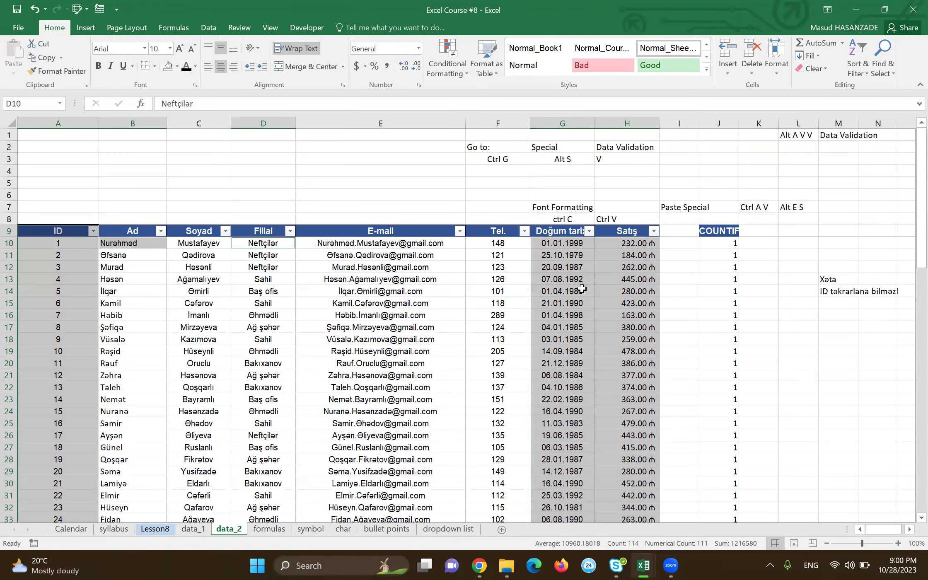
{"action": "scroll", "coordinate": [578, 305], "scroll_direction": "down", "scroll_amount": 3}
{"action": "scroll", "coordinate": [578, 304], "scroll_direction": "down", "scroll_amount": 1}
{"action": "scroll", "coordinate": [580, 290], "scroll_direction": "up", "scroll_amount": 4}
{"action": "left_click", "coordinate": [630, 253]}
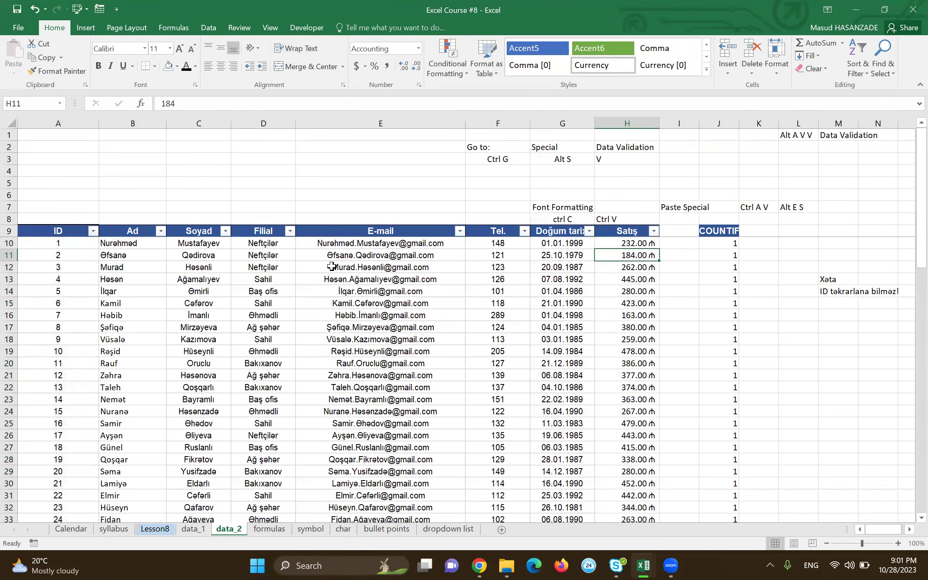
{"action": "left_click", "coordinate": [496, 158]}
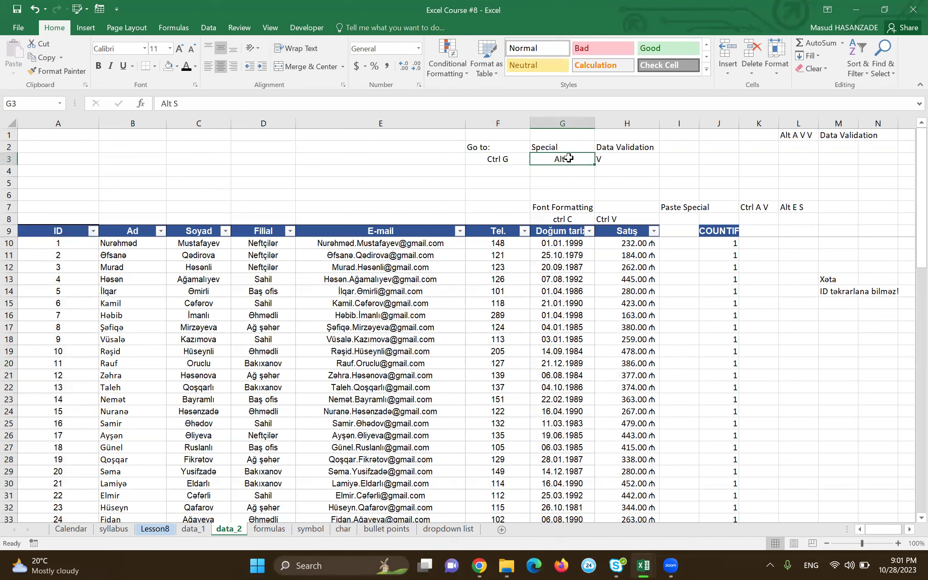
{"action": "left_click_drag", "start_coordinate": [497, 158], "coordinate": [562, 147]}
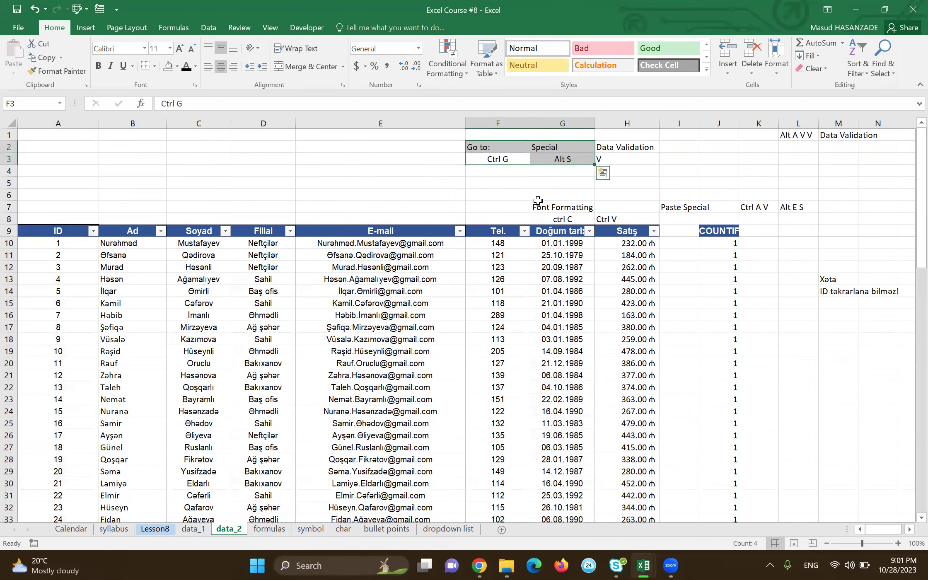
{"action": "key", "text": "ctrl+g"}
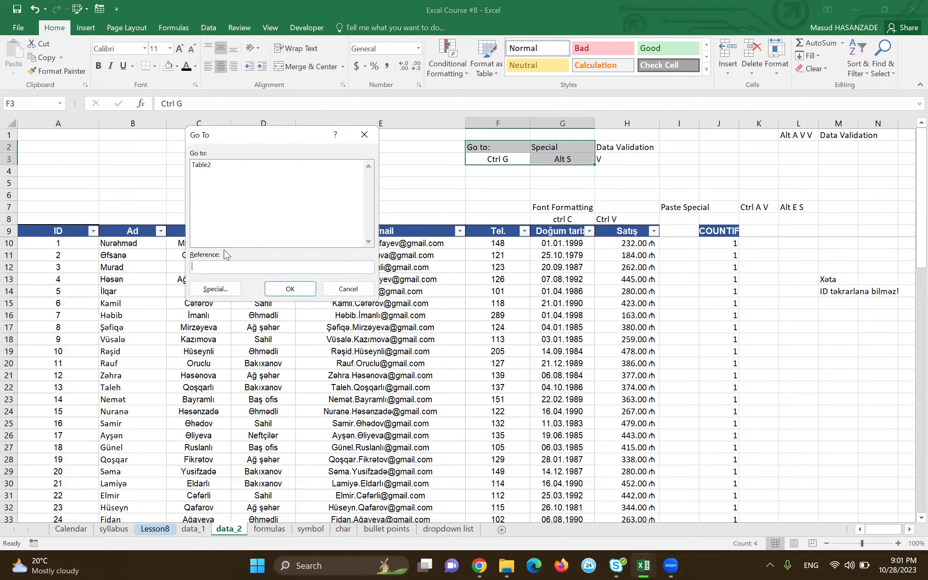
{"action": "key", "text": "alt+s"}
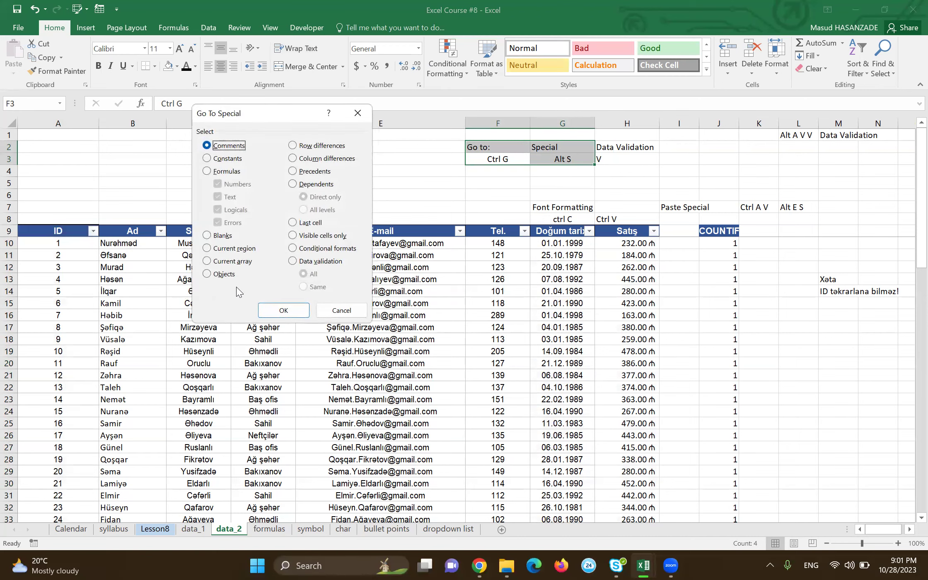
{"action": "left_click", "coordinate": [338, 314]}
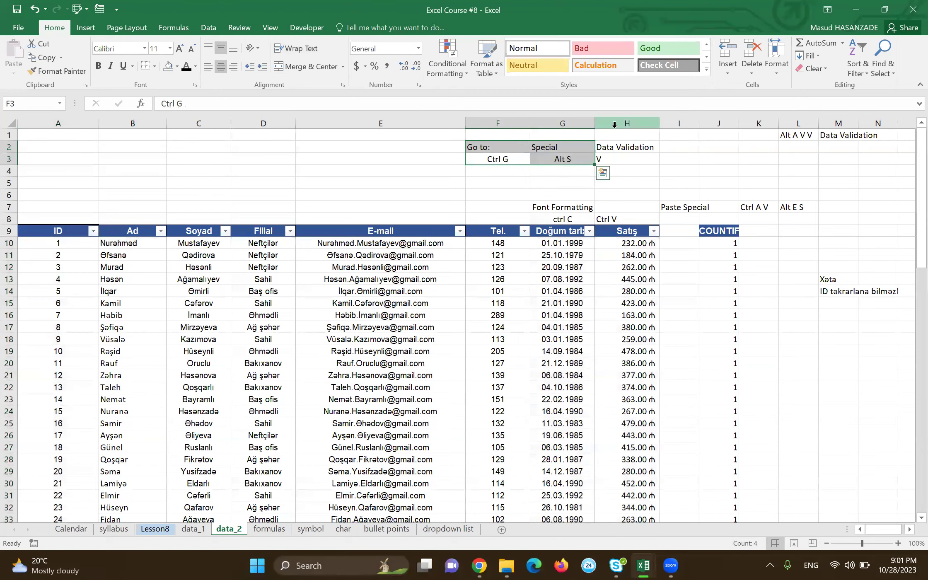
{"action": "left_click", "coordinate": [581, 272]}
{"action": "key", "text": "Up"}
{"action": "key", "text": "Up"}
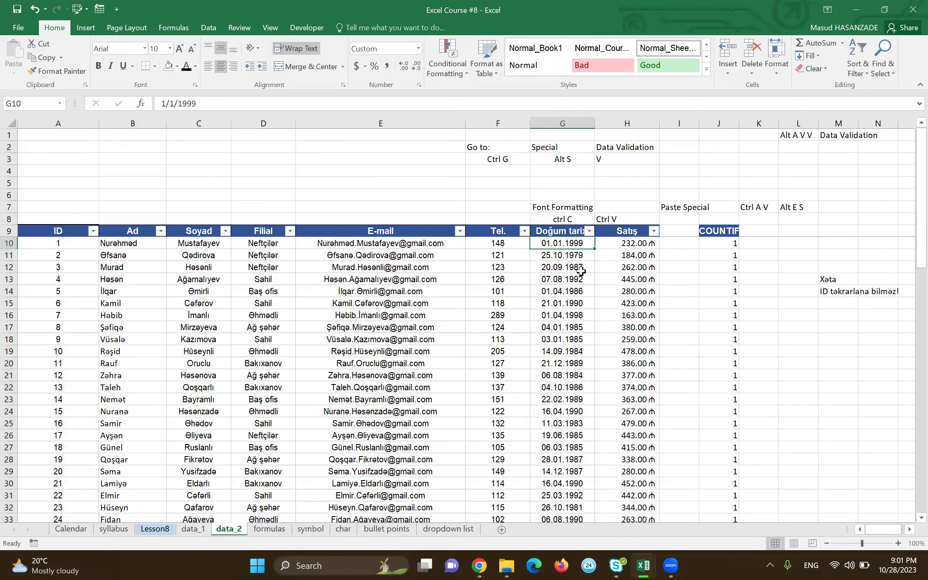
{"action": "key", "text": "ctrl+Left"}
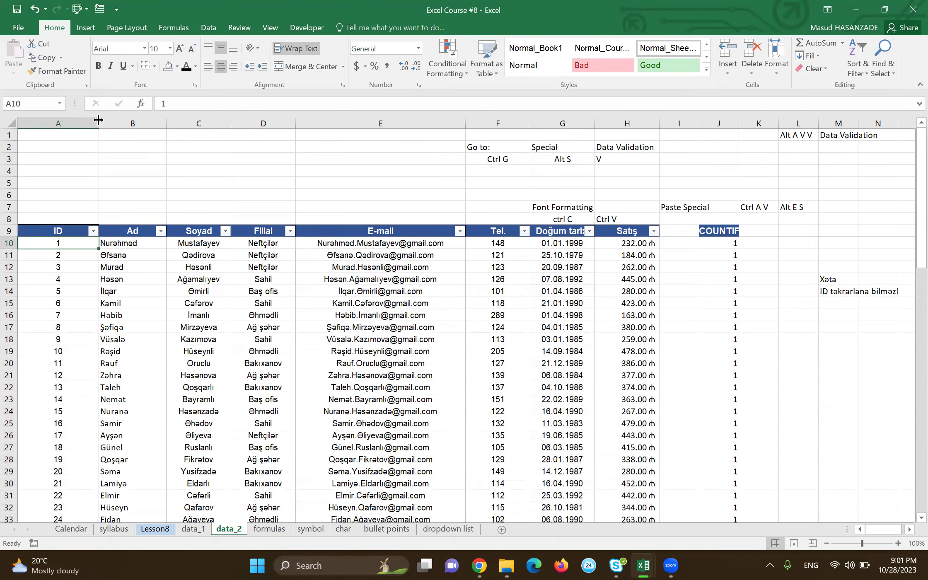
Step: Narrow column A and review the ID cells' input message starting at A10
{"action": "left_click_drag", "start_coordinate": [100, 120], "coordinate": [61, 120]}
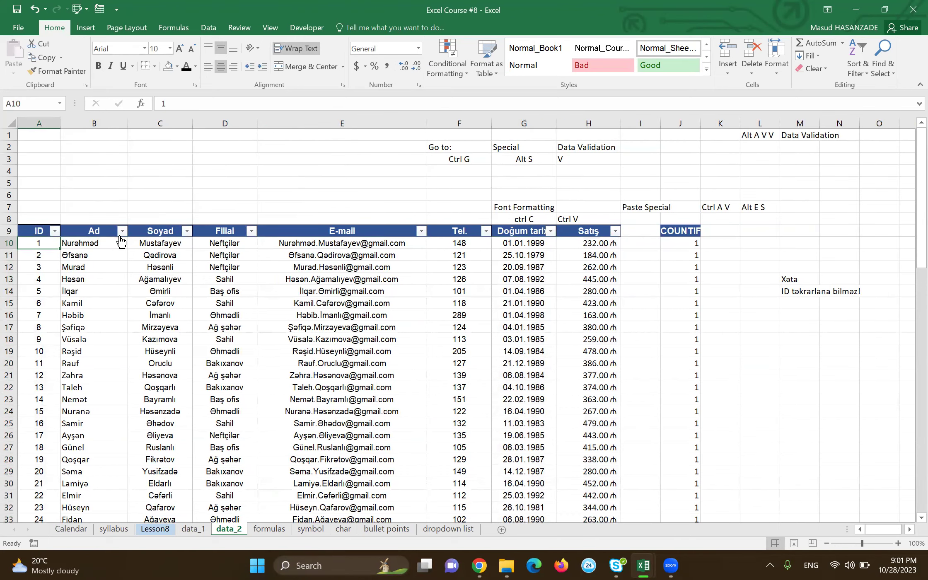
{"action": "left_click", "coordinate": [35, 233]}
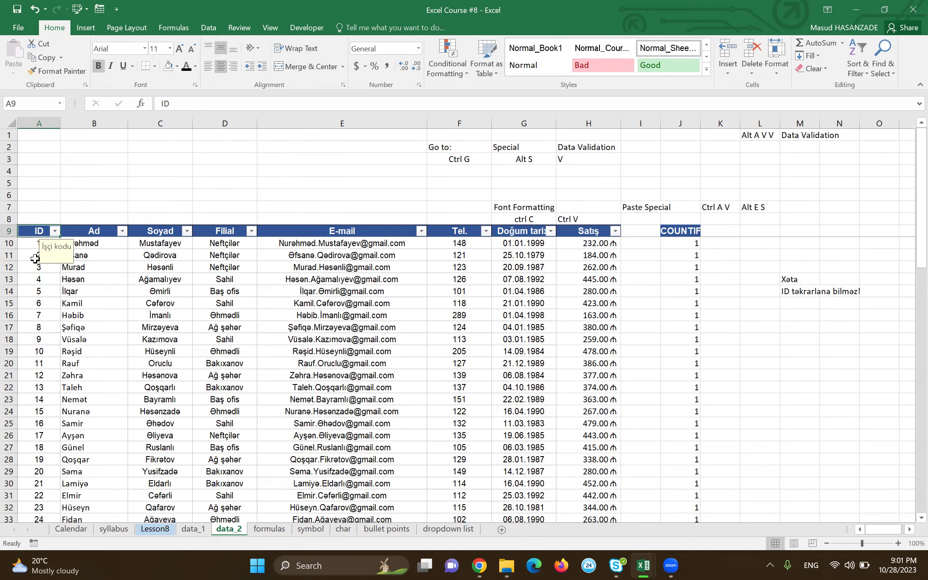
{"action": "left_click", "coordinate": [25, 243]}
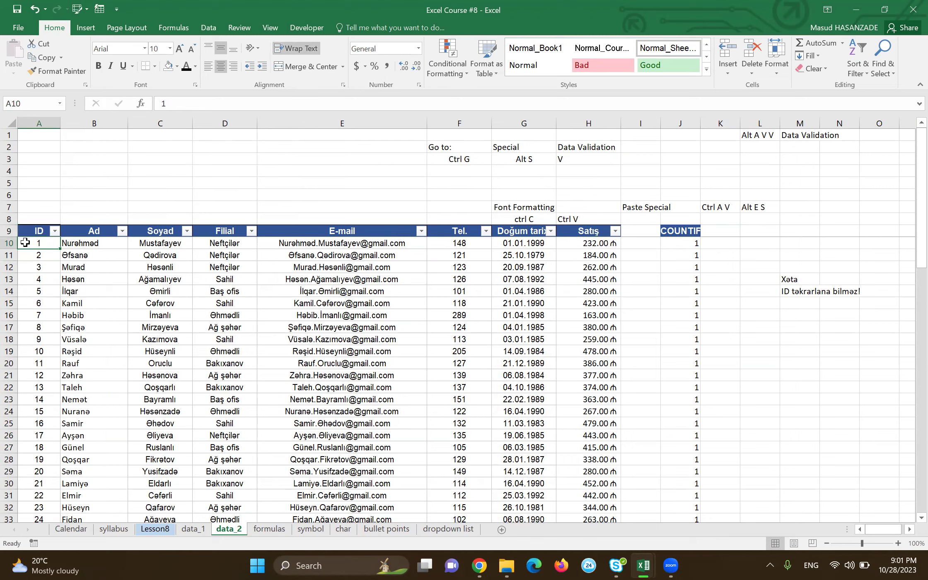
{"action": "key", "text": "Down"}
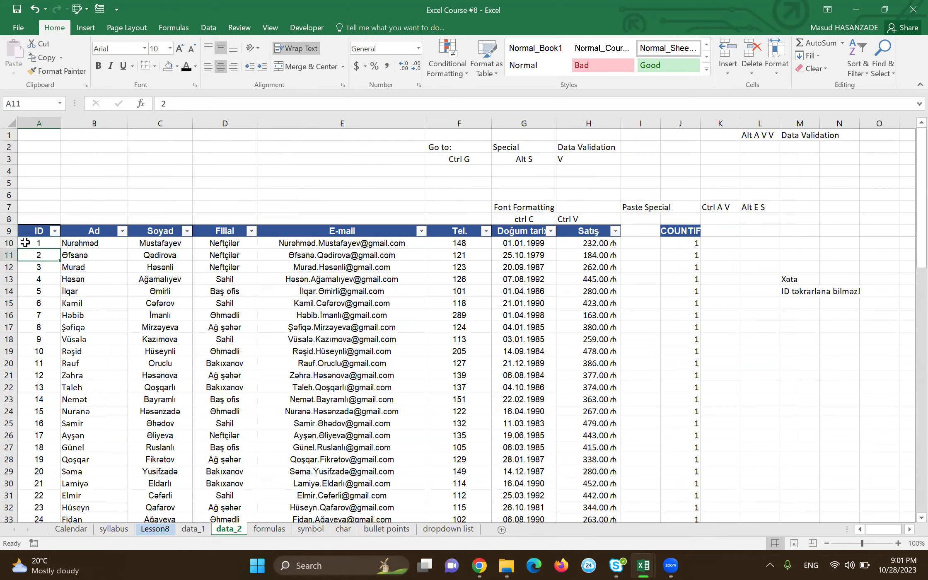
{"action": "key", "text": "Down"}
Step: Copy the names in B10:B11 and paste them so B12 reads Nurəhməd
{"action": "key", "text": "Down"}
{"action": "key", "text": "Up"}
{"action": "key", "text": "Up"}
{"action": "key", "text": "Up"}
{"action": "key", "text": "Right"}
{"action": "key", "text": "shift+Down"}
{"action": "key", "text": "ctrl+c"}
{"action": "key", "text": "Down"}
{"action": "key", "text": "ctrl+v"}
{"action": "key", "text": "Up"}
{"action": "key", "text": "Up"}
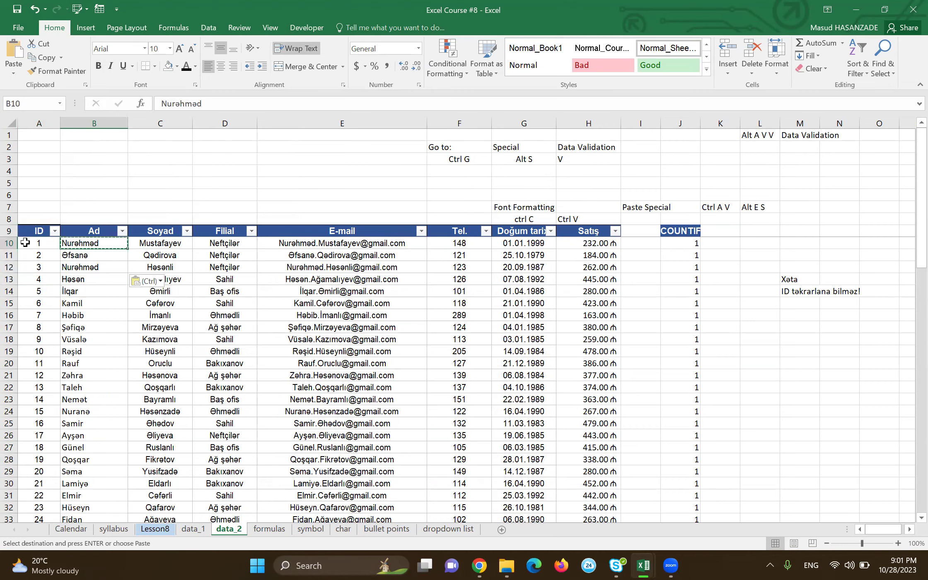
Step: Select the IDs from A10 down and open Data Validation with Alt A V
{"action": "key", "text": "Left"}
{"action": "key", "text": "ctrl+shift+Down"}
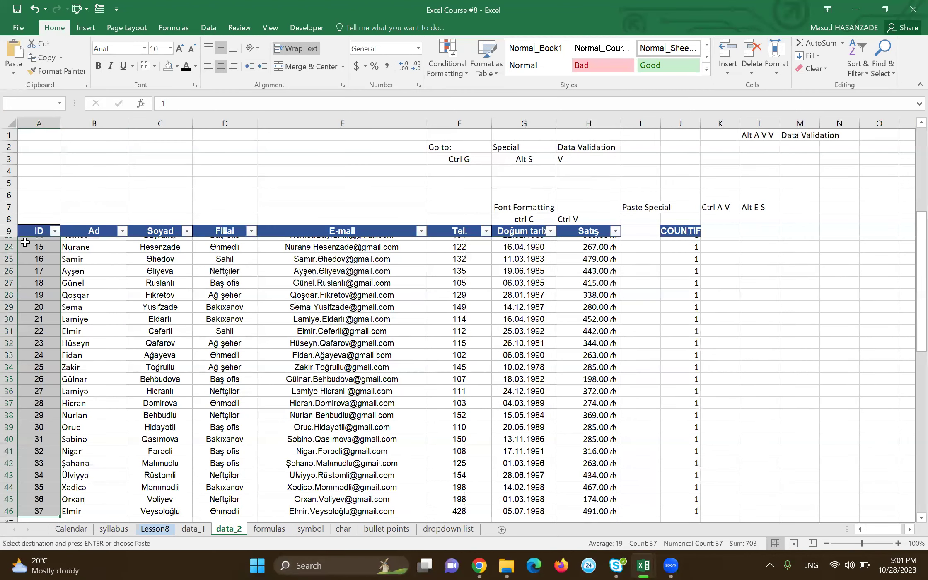
{"action": "key", "text": "alt+a"}
{"action": "key", "text": "v"}
{"action": "key", "text": "v"}
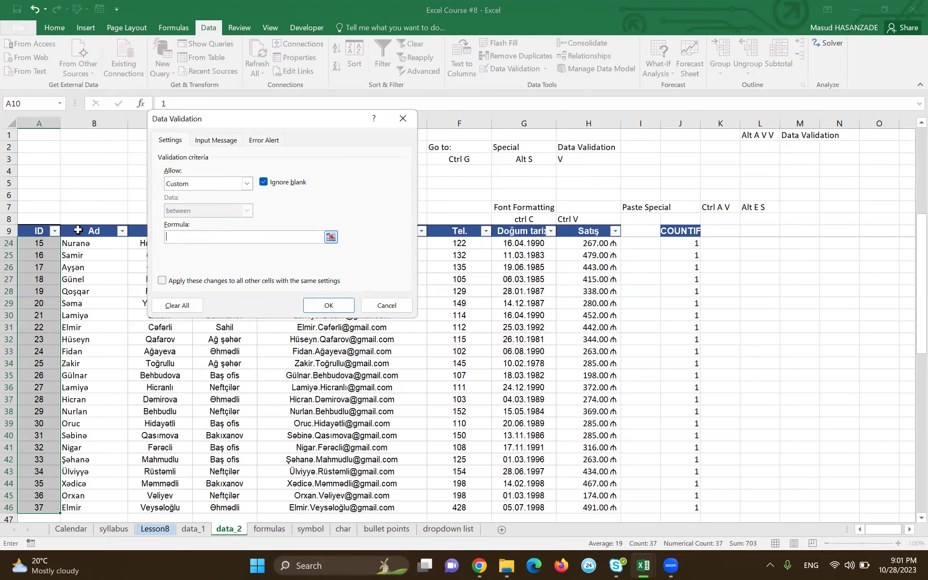
Step: Change the ID cells' validation to allow any value
{"action": "left_click", "coordinate": [197, 183]}
{"action": "left_click", "coordinate": [195, 195]}
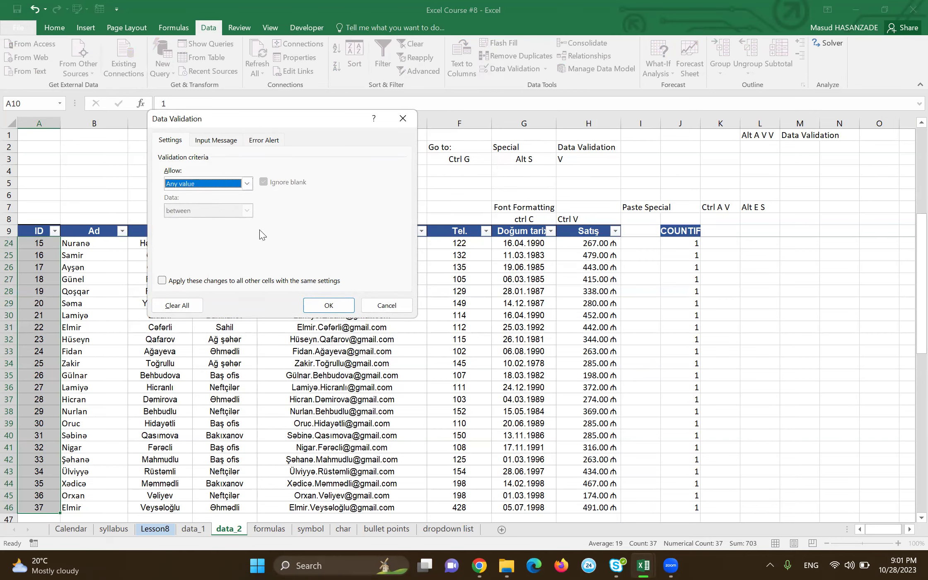
{"action": "left_click", "coordinate": [328, 305]}
Step: Enter the duplicate ID 2 in cell A12
{"action": "key", "text": "ctrl+Home"}
{"action": "key", "text": "Down"}
{"action": "key", "text": "Down"}
{"action": "key", "text": "Down"}
{"action": "key", "text": "Down"}
{"action": "key", "text": "Down"}
{"action": "key", "text": "Up"}
{"action": "key", "text": "Up"}
{"action": "key", "text": "Up"}
Step: Restore A12 to 3 so the IDs run 1, 2, 3 again
{"action": "key", "text": "Up"}
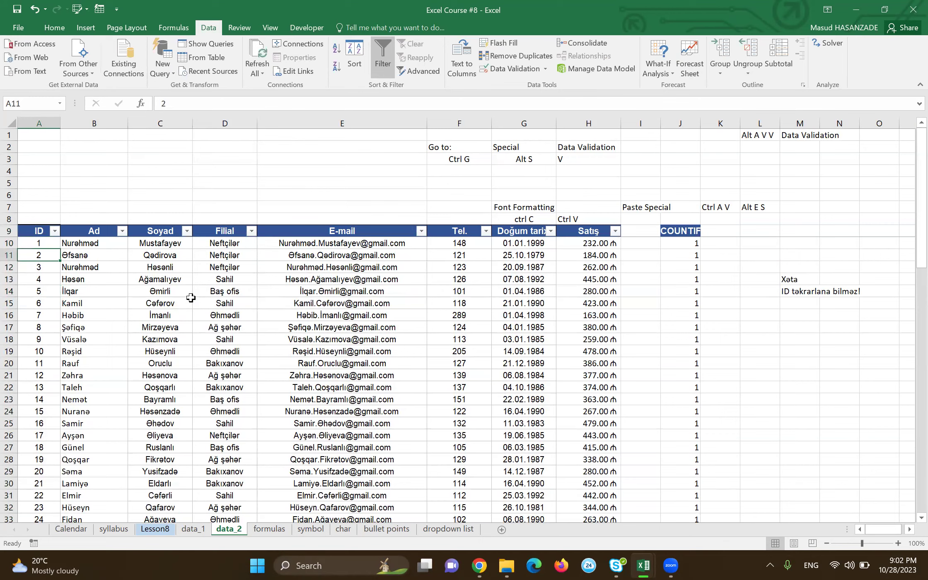
{"action": "key", "text": "Down"}
{"action": "type", "text": "2"}
{"action": "key", "text": "Return"}
{"action": "key", "text": "Up"}
{"action": "key", "text": "Up"}
{"action": "key", "text": "Down"}
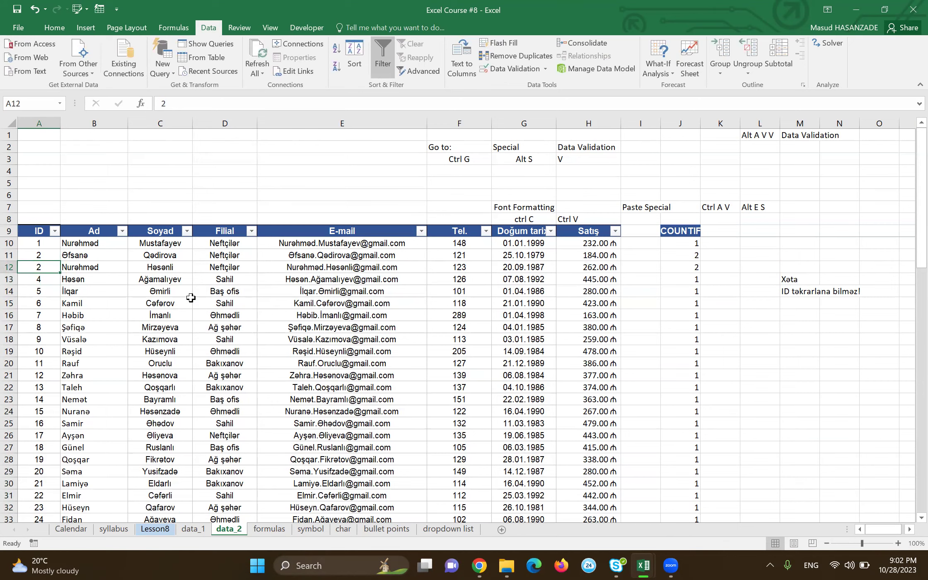
{"action": "key", "text": "Up"}
{"action": "key", "text": "Up"}
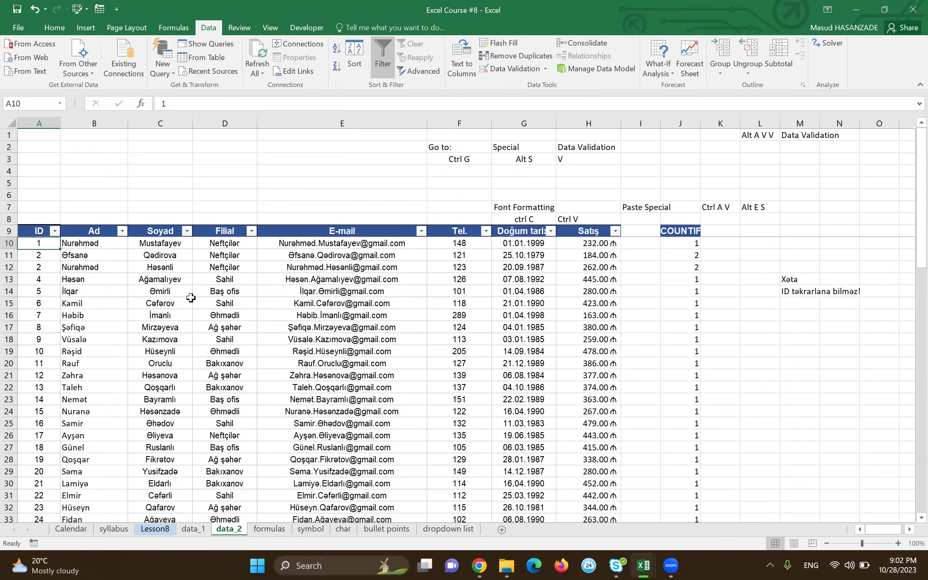
{"action": "key", "text": "Down"}
{"action": "key", "text": "ctrl+shift+Down"}
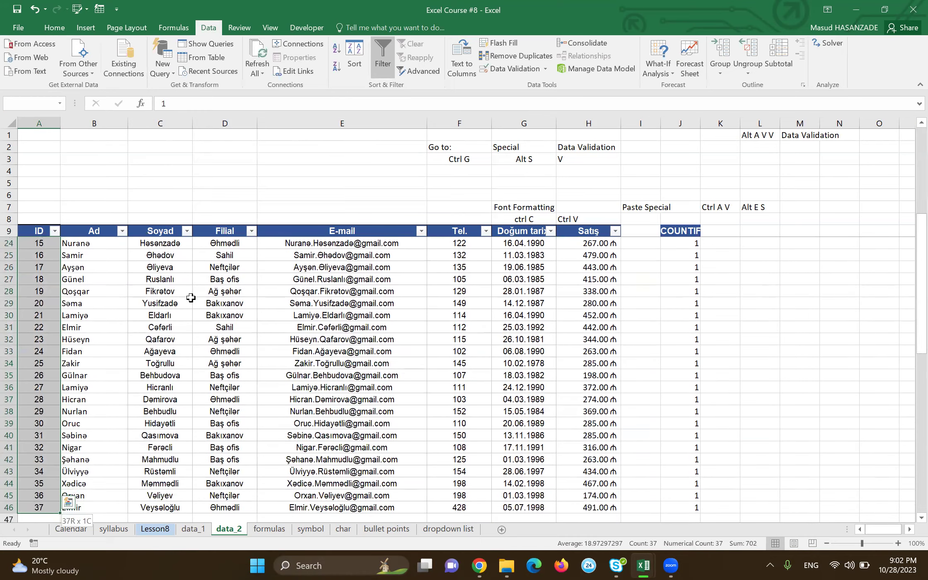
{"action": "key", "text": "Up"}
{"action": "key", "text": "Down"}
{"action": "key", "text": "Down"}
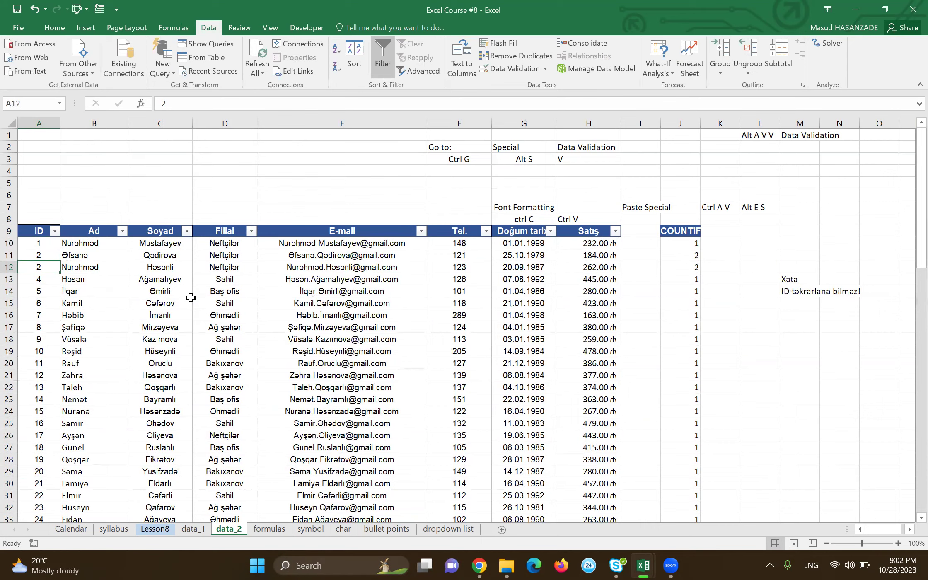
{"action": "type", "text": "3"}
{"action": "key", "text": "Up"}
{"action": "key", "text": "Up"}
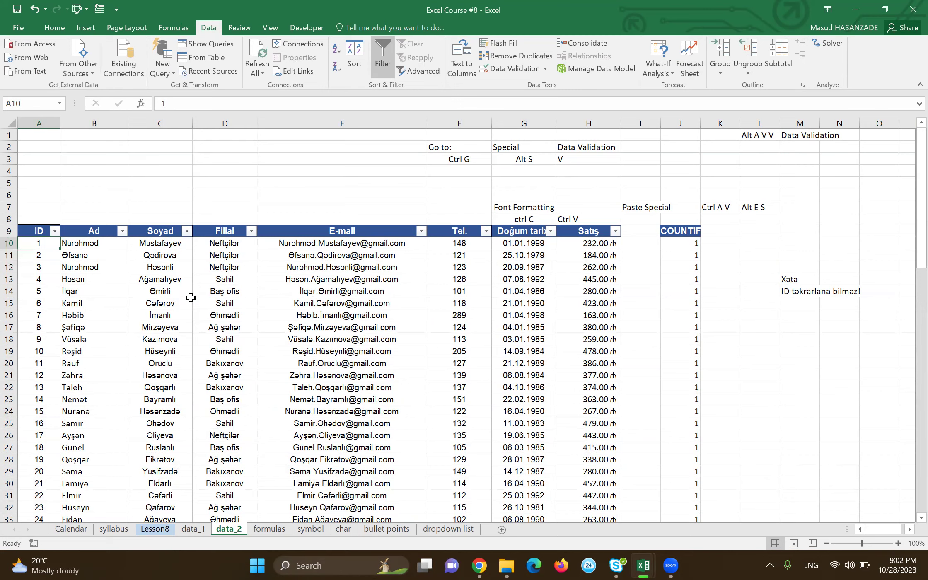
{"action": "scroll", "coordinate": [191, 298], "scroll_direction": "down", "scroll_amount": 5}
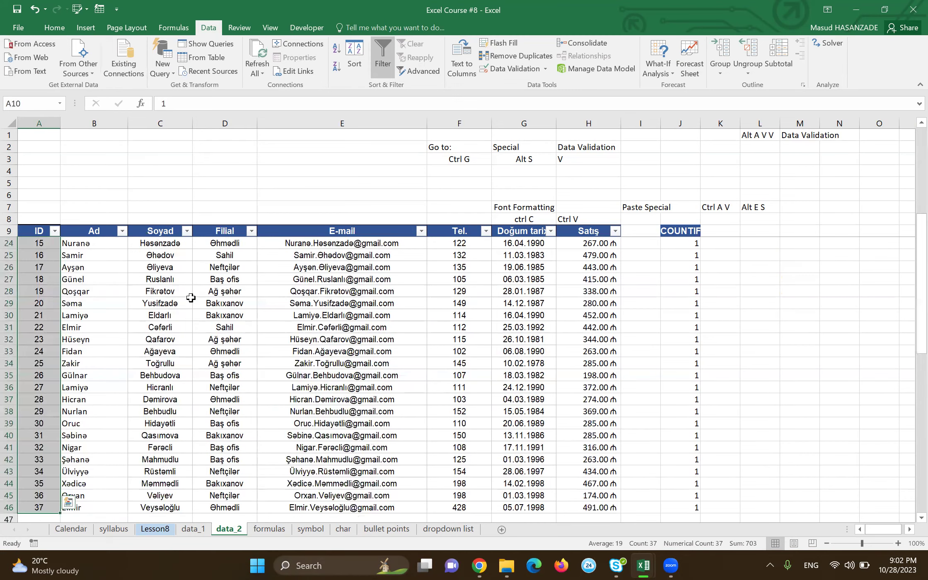
{"action": "scroll", "coordinate": [191, 297], "scroll_direction": "up", "scroll_amount": 5}
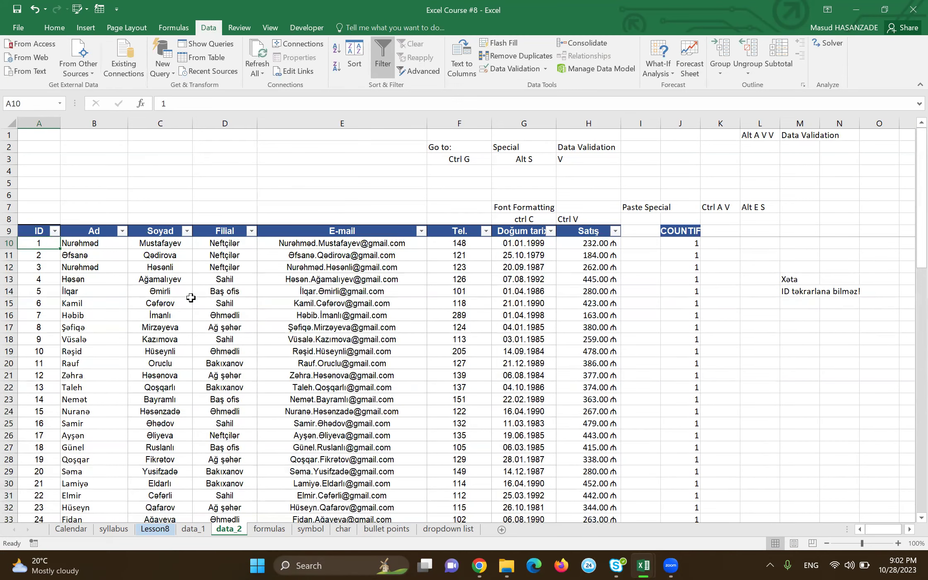
Step: Reopen Data Validation for the ID cell, set Allow to Custom, and move the dialog aside
{"action": "key", "text": "alt+a"}
{"action": "key", "text": "v"}
{"action": "key", "text": "v"}
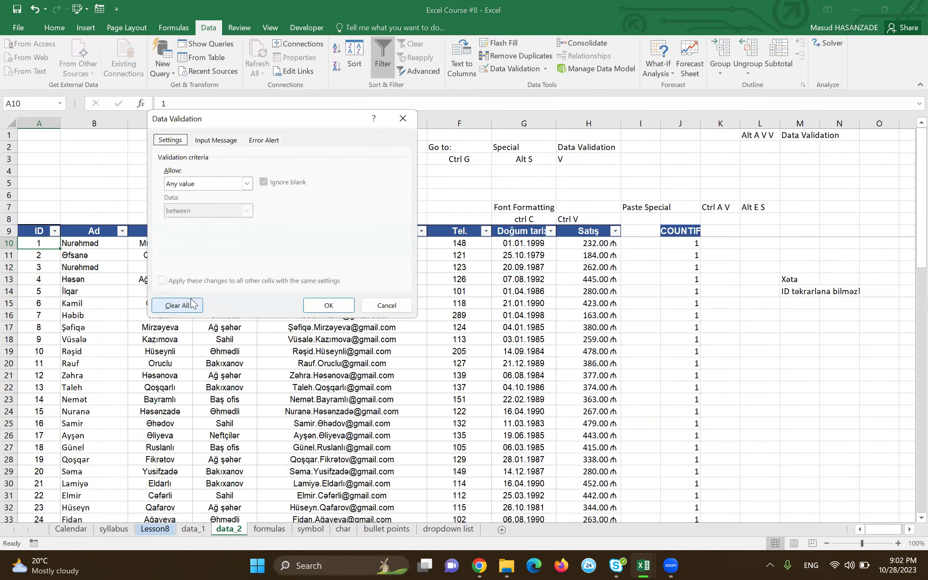
{"action": "left_click", "coordinate": [204, 183]}
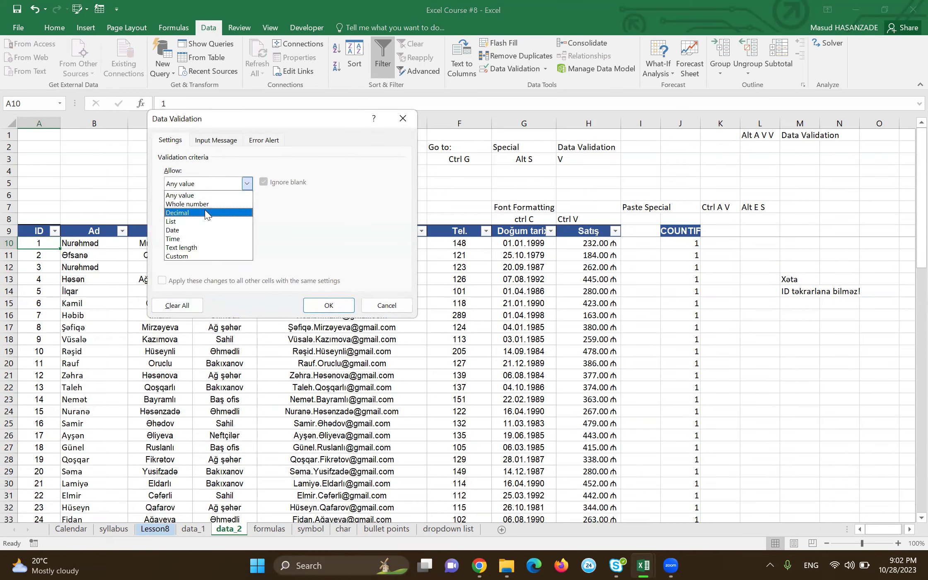
{"action": "left_click", "coordinate": [184, 257]}
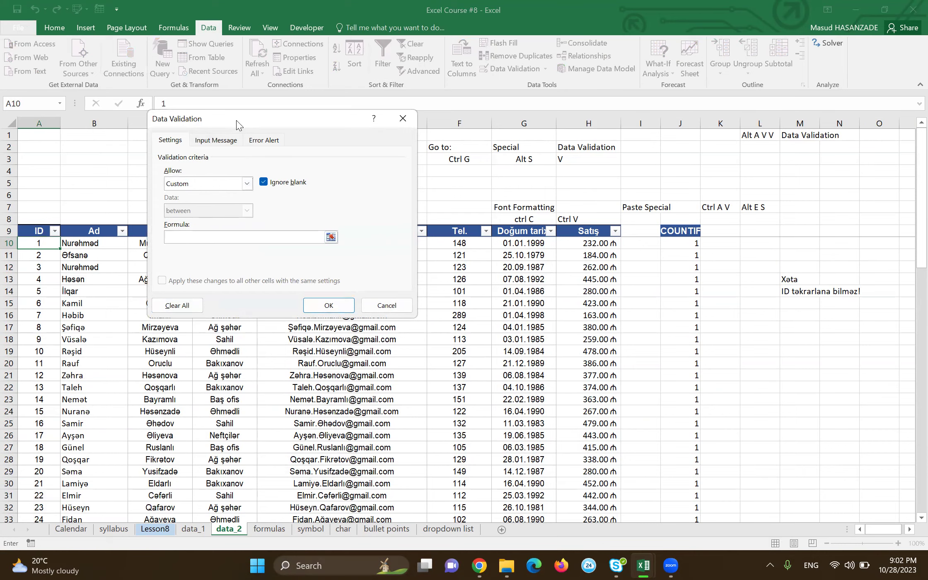
{"action": "left_click_drag", "start_coordinate": [236, 120], "coordinate": [347, 132]}
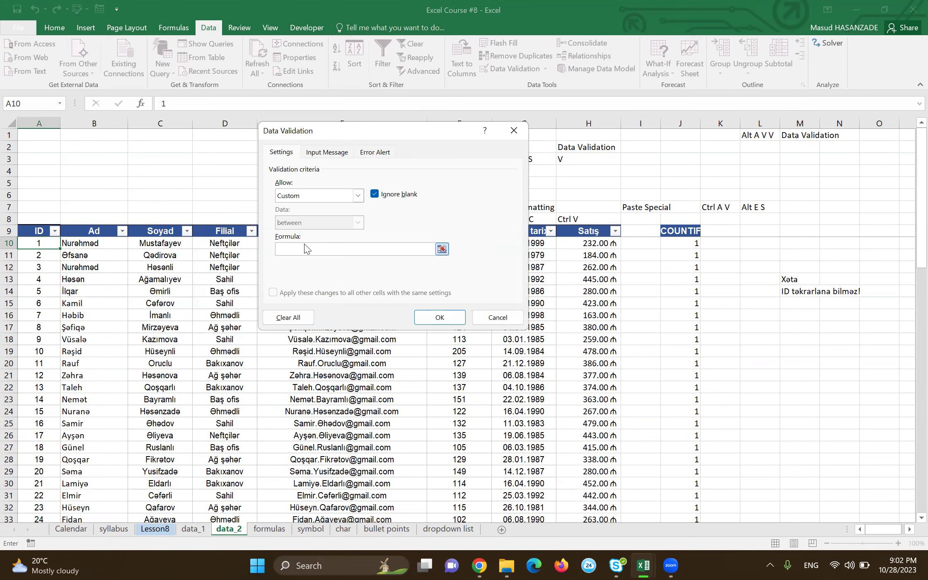
Step: Begin the custom formula, pointing it at the IDs A10:A46, then start correcting the range
{"action": "type", "text": "=countif("}
{"action": "key", "text": "ctrl+shift+Down"}
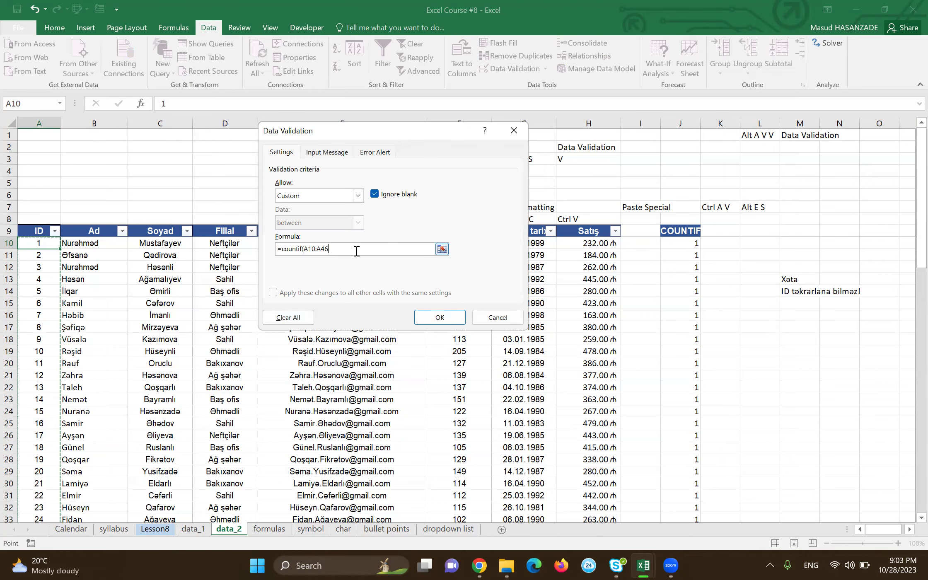
{"action": "key", "text": "BackSpace"}
{"action": "type", "text": ":A,A10)=1"}
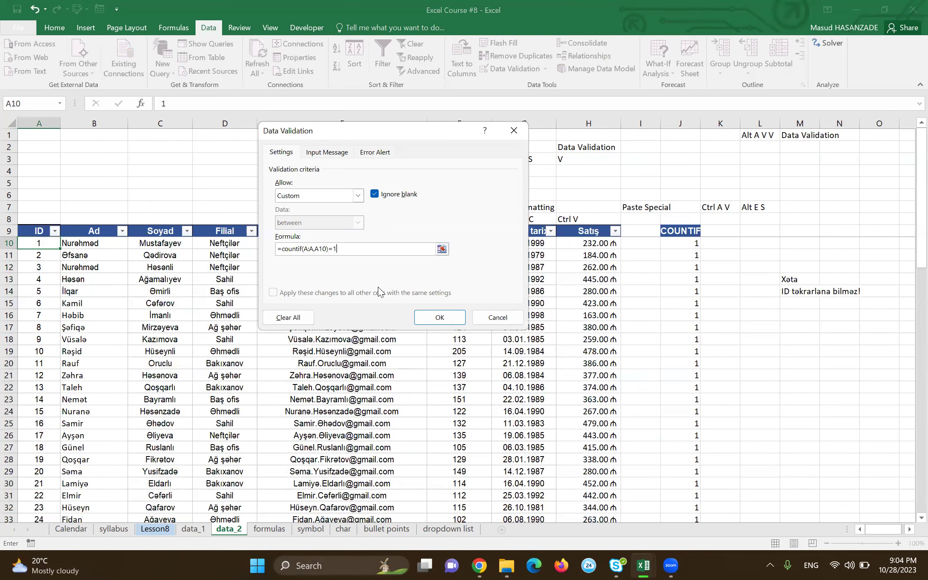
Step: Confirm the custom rule =COUNTIF(A:A,A10)=1 for ID cell A10
{"action": "left_click", "coordinate": [439, 319]}
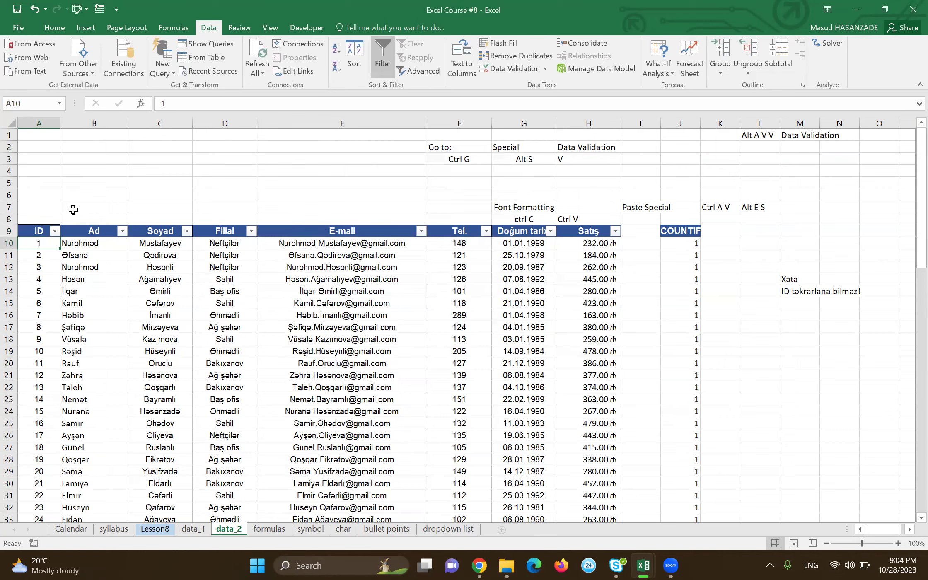
Step: Copy A10's validation rule to A10:A46 using Paste Special > Validation
{"action": "key", "text": "ctrl+c"}
{"action": "key", "text": "ctrl+shift+Down"}
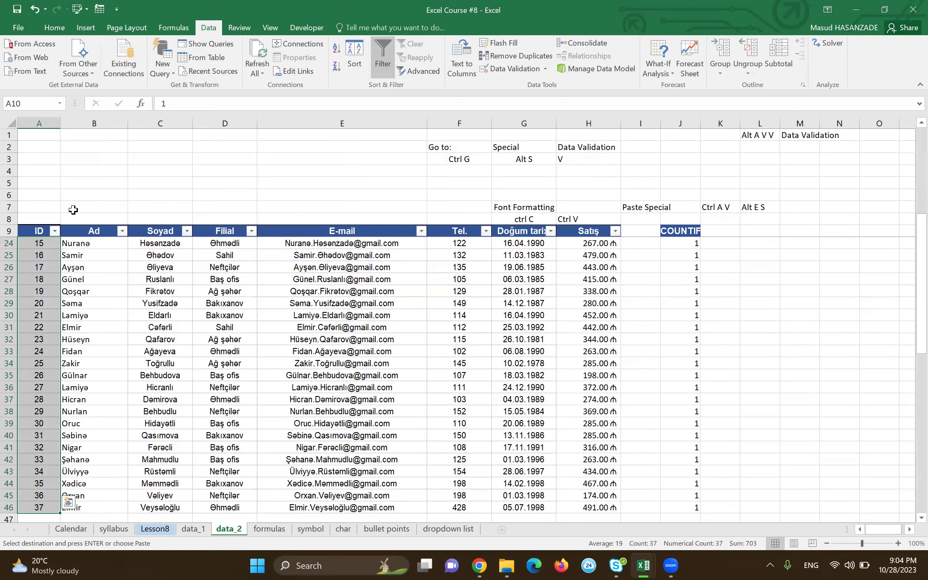
{"action": "key", "text": "ctrl+alt+v"}
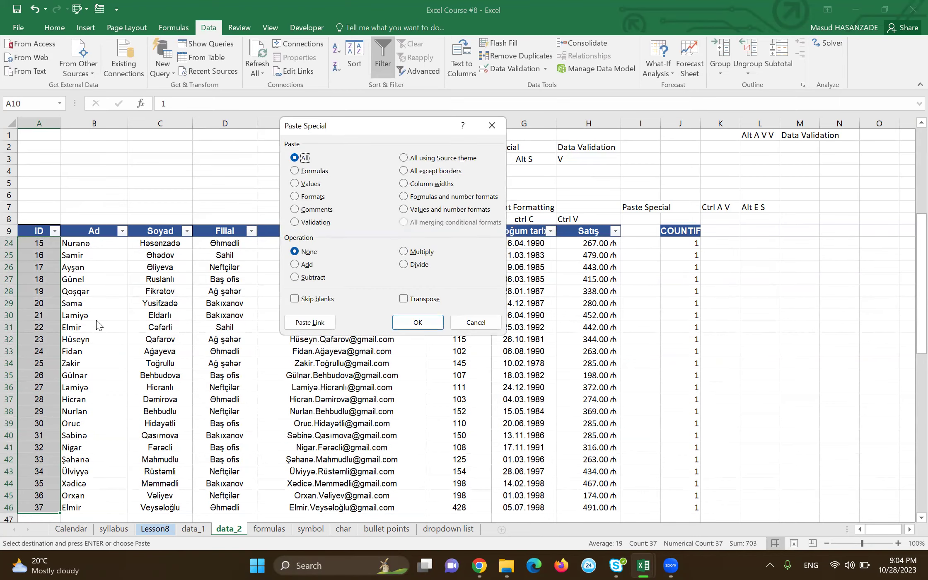
{"action": "left_click", "coordinate": [315, 222]}
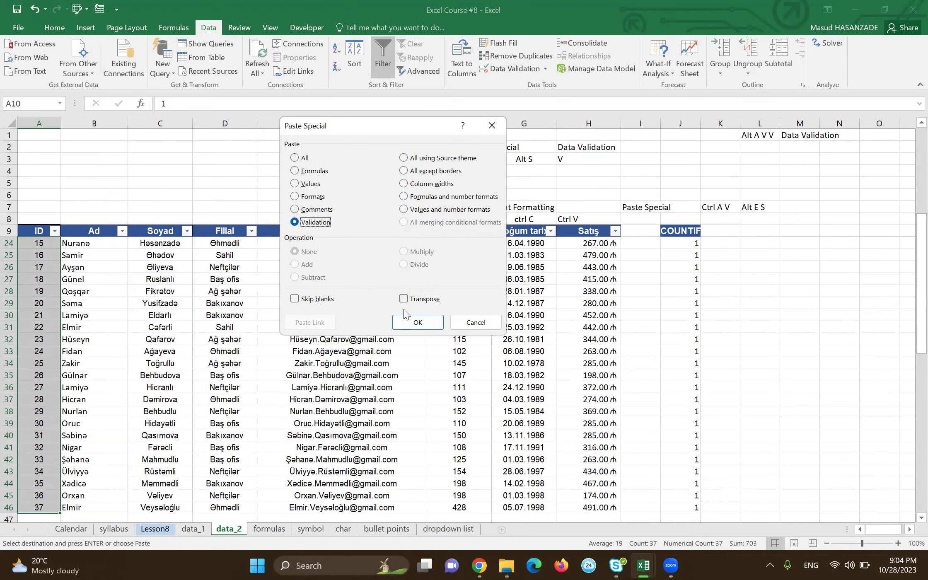
{"action": "left_click", "coordinate": [417, 322]}
Step: Verify that A14's rule reads =COUNTIF(A:A,A14)=1, then cancel the dialog
{"action": "key", "text": "Down"}
{"action": "key", "text": "Down"}
{"action": "key", "text": "Up"}
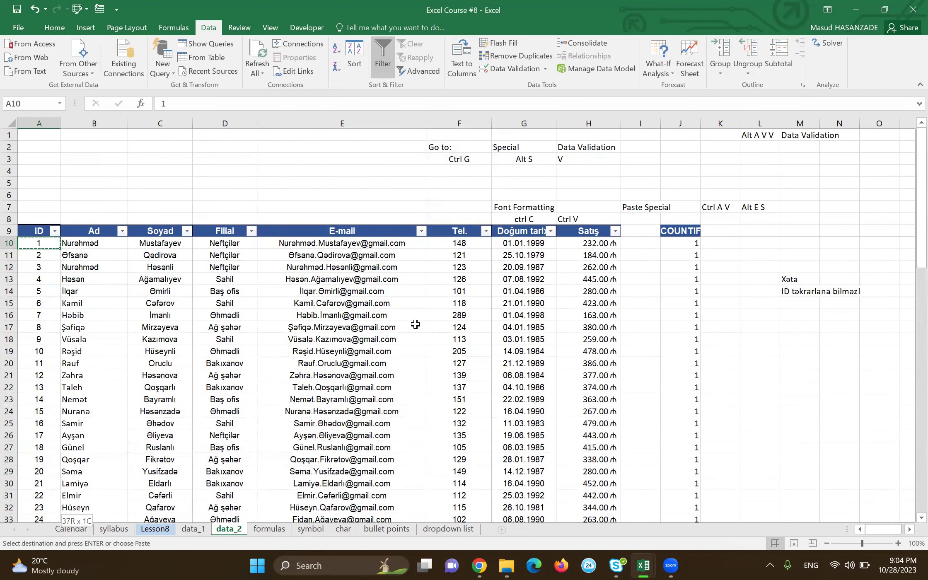
{"action": "key", "text": "ctrl+shift+Down"}
{"action": "key", "text": "Down"}
{"action": "key", "text": "Down"}
{"action": "key", "text": "Down"}
{"action": "key", "text": "Down"}
{"action": "key", "text": "Escape"}
{"action": "key", "text": "alt+a"}
{"action": "key", "text": "v"}
{"action": "key", "text": "v"}
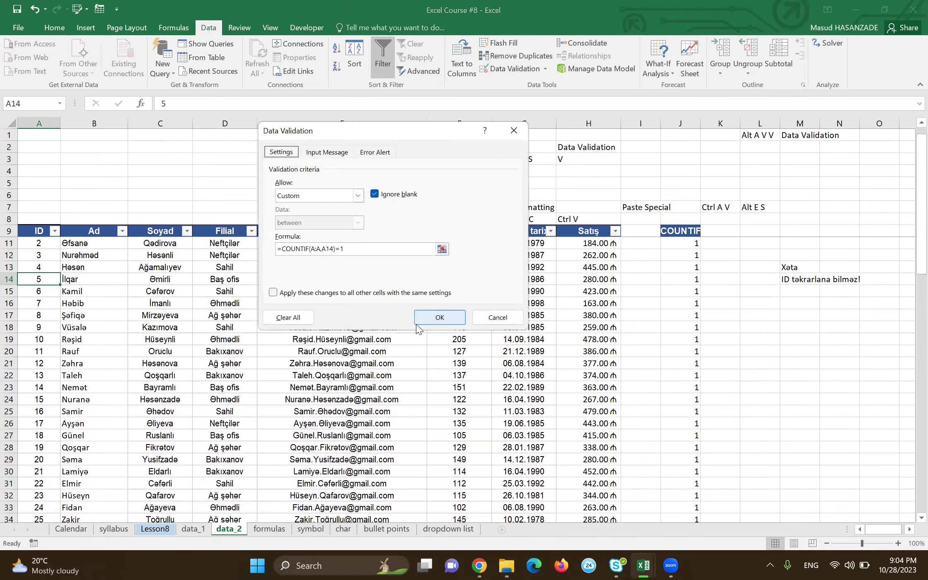
{"action": "left_click", "coordinate": [333, 251]}
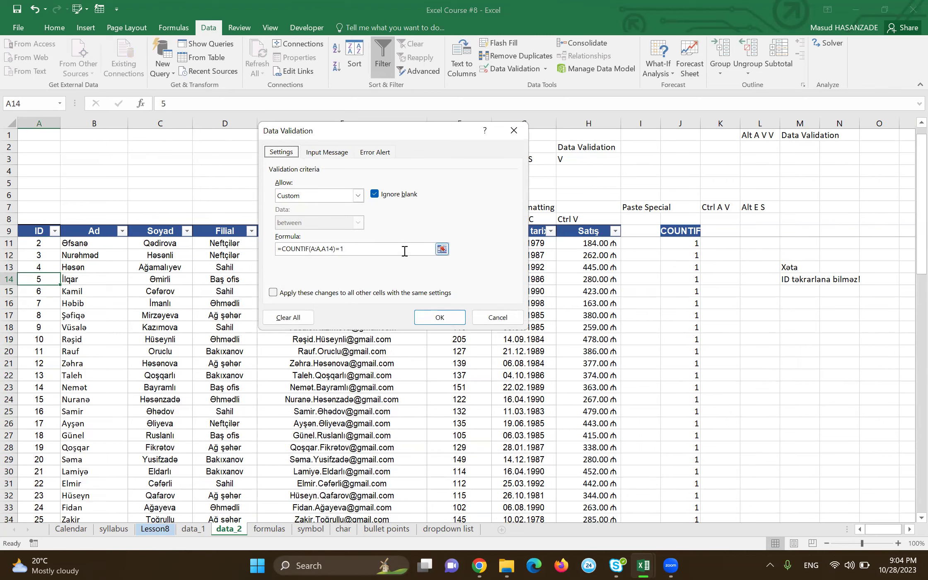
{"action": "left_click", "coordinate": [497, 317]}
{"action": "left_click", "coordinate": [38, 267]}
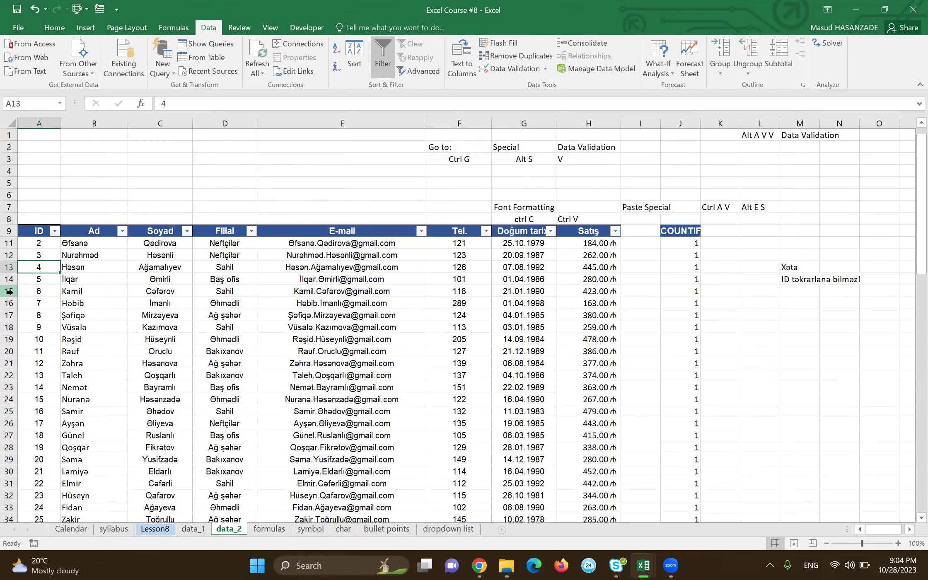
{"action": "key", "text": "Up"}
{"action": "scroll", "coordinate": [9, 291], "scroll_direction": "up", "scroll_amount": 1}
{"action": "key", "text": "Up"}
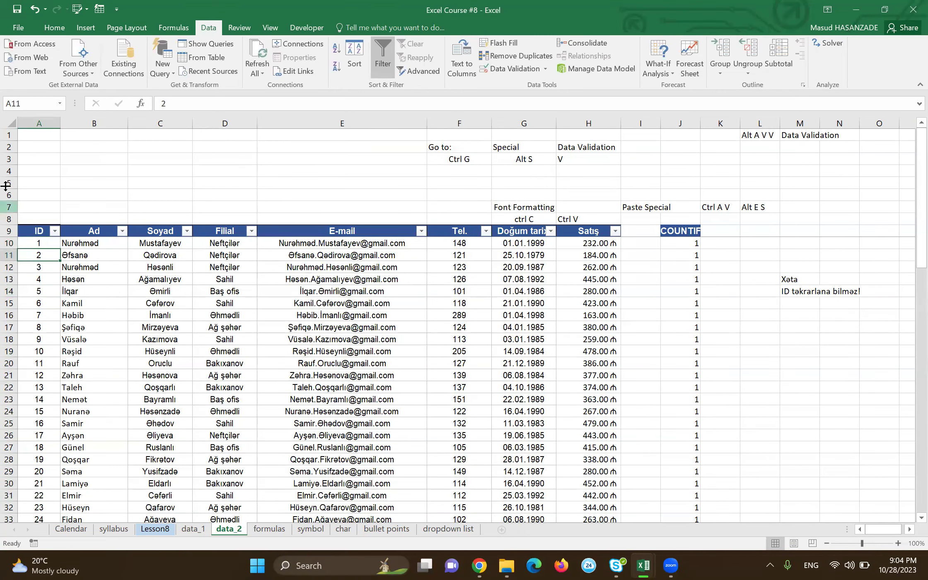
{"action": "left_click", "coordinate": [43, 270]}
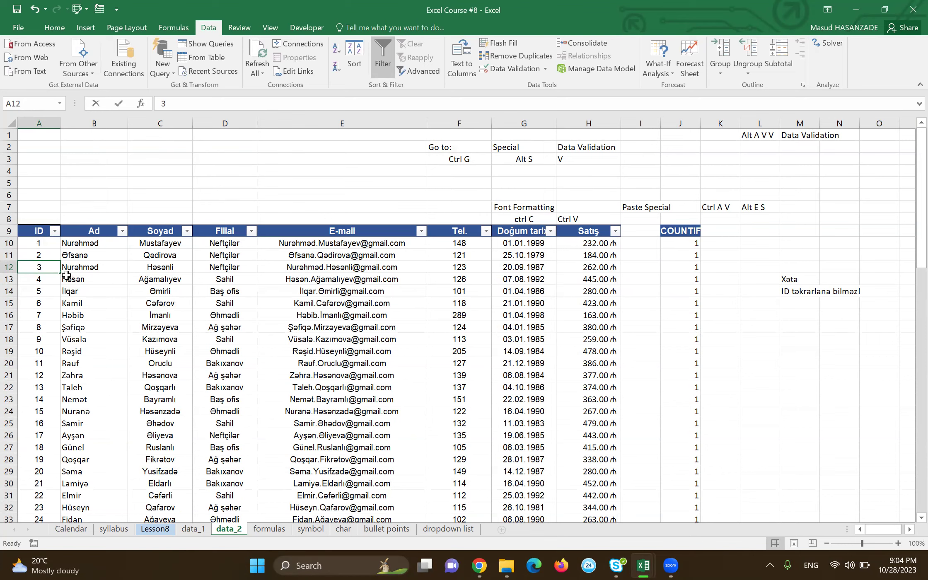
{"action": "type", "text": "2"}
{"action": "key", "text": "Return"}
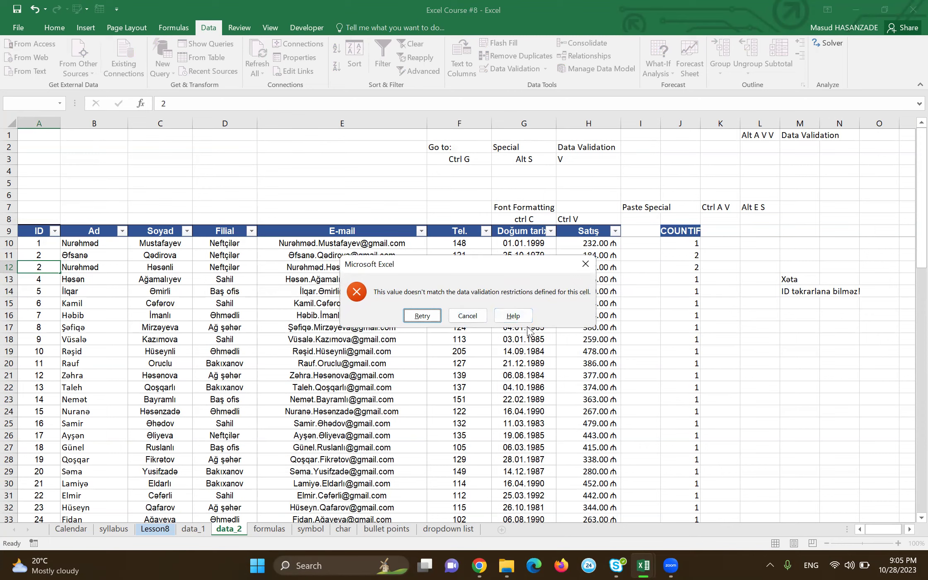
{"action": "key", "text": "Tab"}
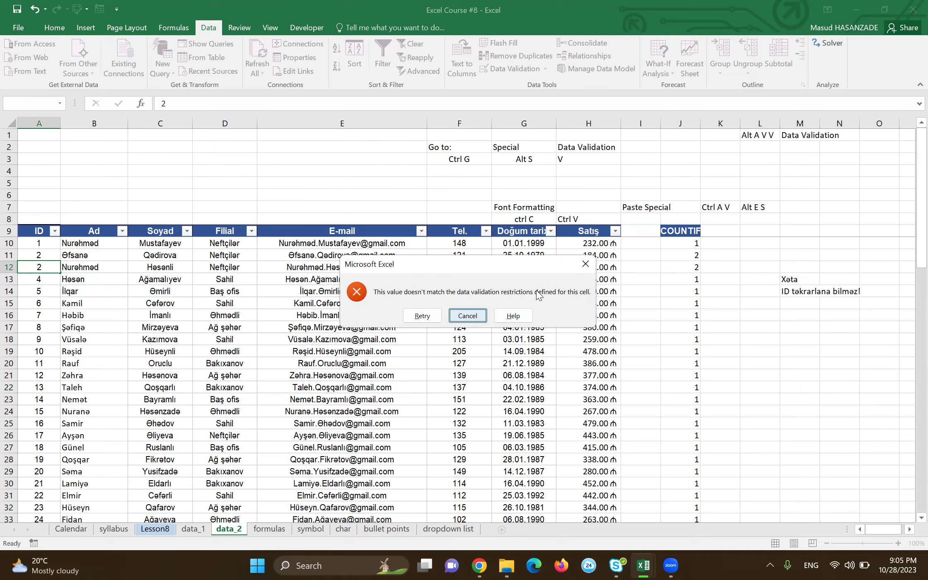
{"action": "left_click", "coordinate": [474, 316]}
{"action": "left_click", "coordinate": [466, 313]}
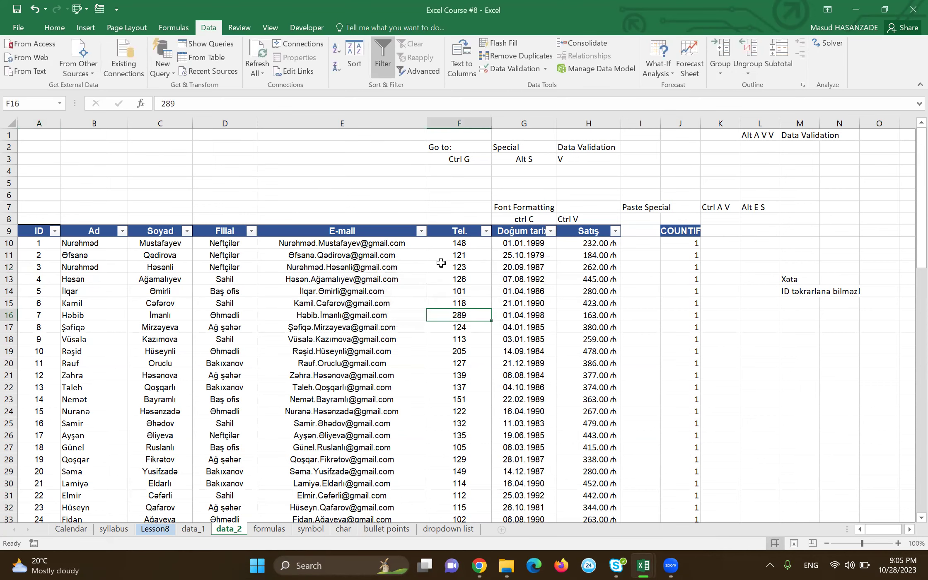
Step: Inspect the COUNTIF helper formulas in J11 and J12
{"action": "left_click", "coordinate": [677, 256]}
{"action": "key", "text": "Down"}
{"action": "key", "text": "Down"}
{"action": "key", "text": "Up"}
{"action": "key", "text": "Up"}
{"action": "key", "text": "Down"}
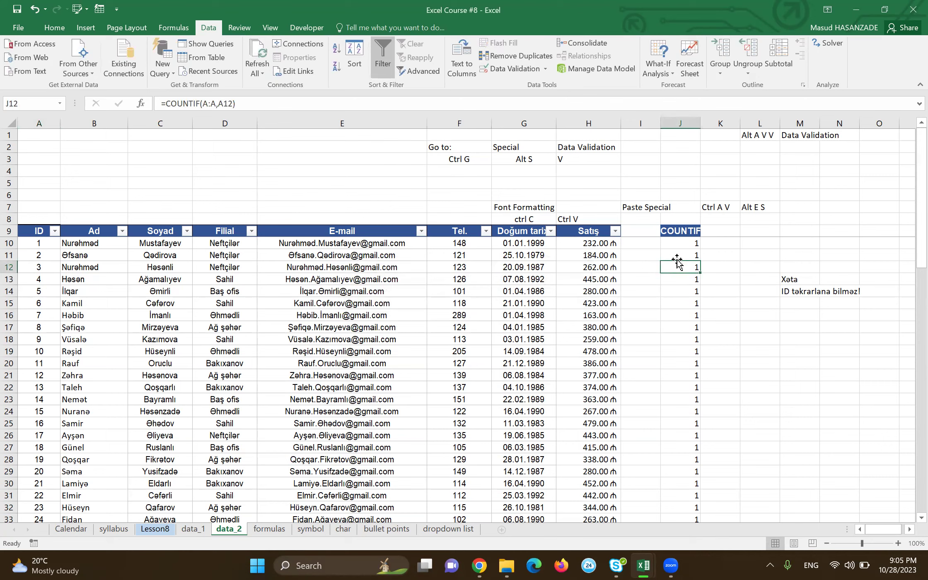
{"action": "key", "text": "F2"}
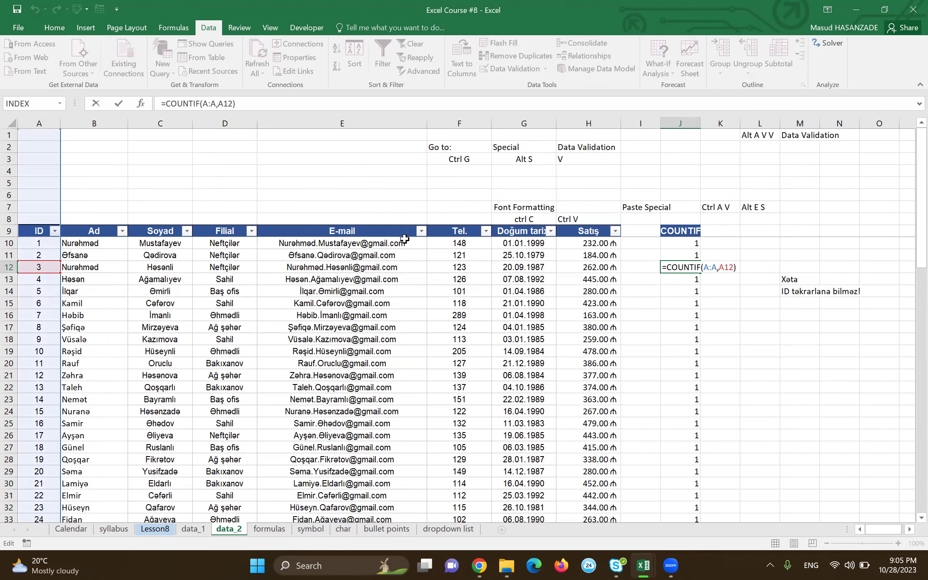
{"action": "key", "text": "Escape"}
{"action": "key", "text": "Up"}
{"action": "key", "text": "Up"}
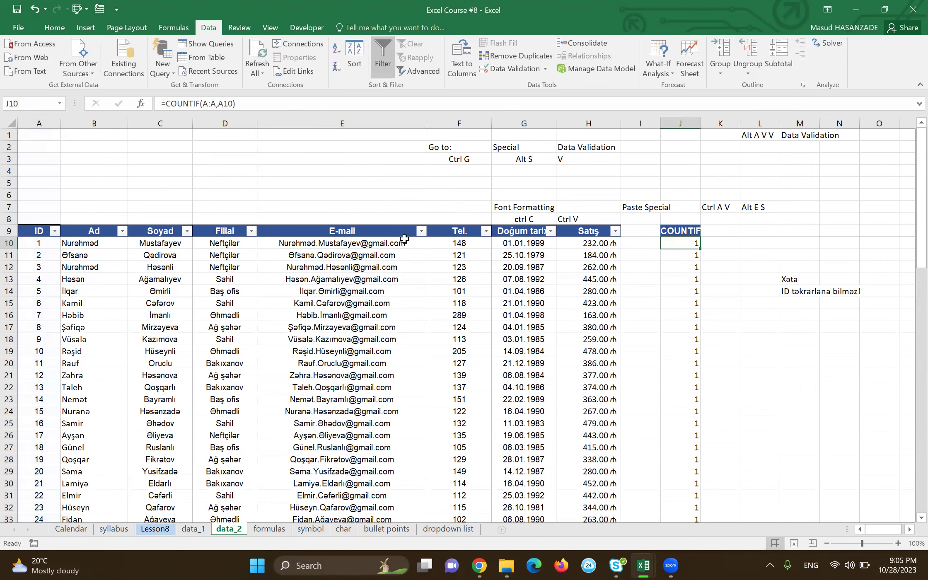
Step: Rebuild J10's formula as =COUNTIF(A:A,A10)
{"action": "key", "text": "F2"}
{"action": "left_click", "coordinate": [245, 100]}
{"action": "key", "text": "Escape"}
{"action": "type", "text": "=count"}
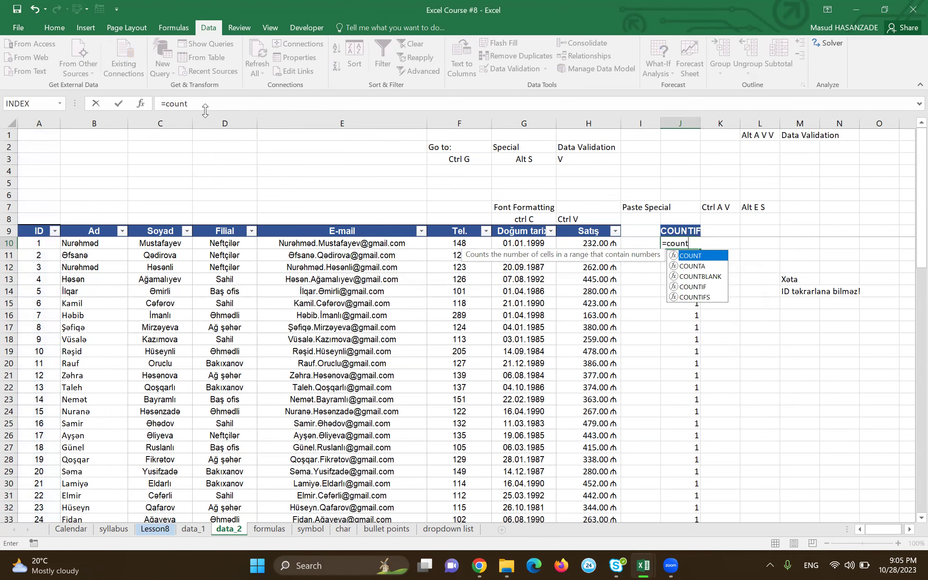
{"action": "key", "text": "Down"}
{"action": "key", "text": "Down"}
{"action": "key", "text": "Down"}
{"action": "key", "text": "Tab"}
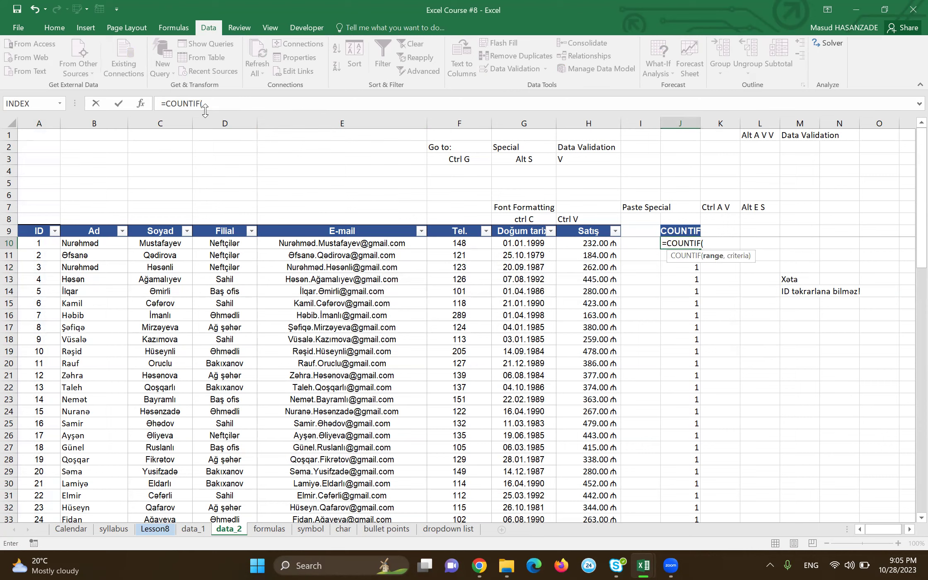
{"action": "left_click", "coordinate": [40, 120]}
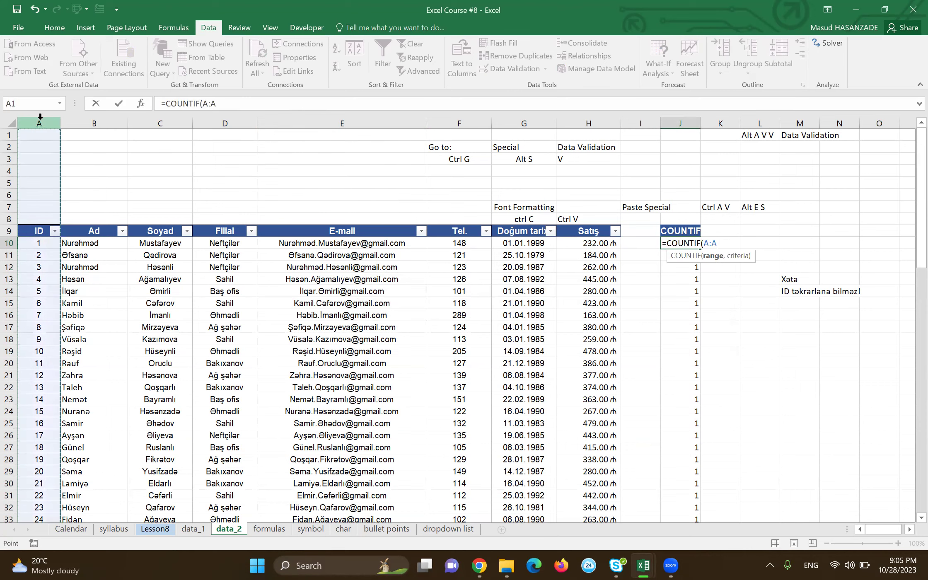
{"action": "type", "text": ","}
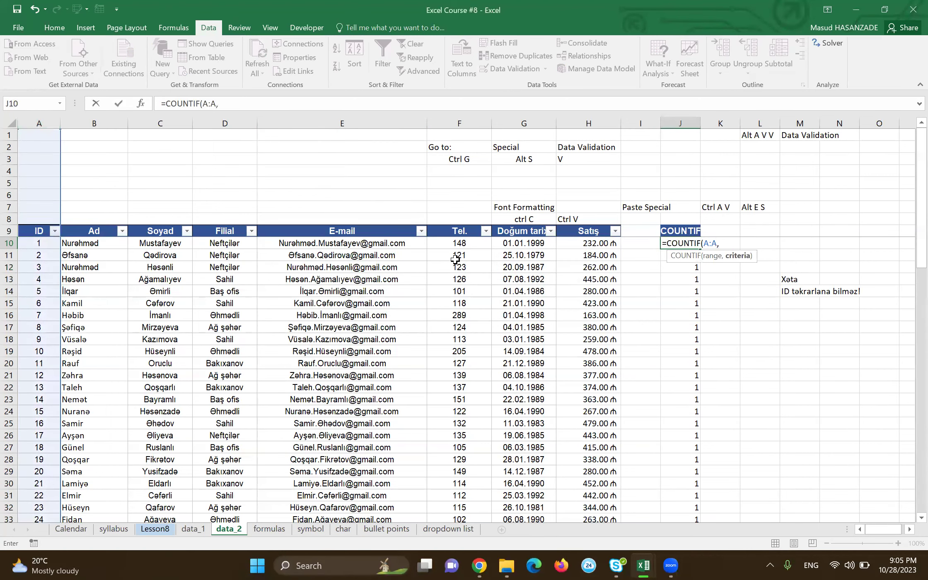
{"action": "left_click", "coordinate": [36, 243]}
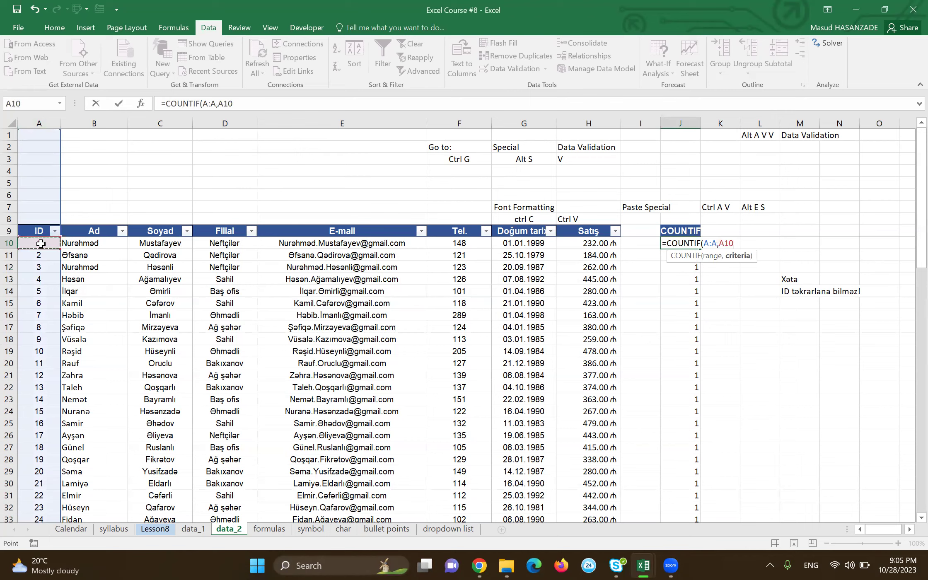
{"action": "type", "text": ")"}
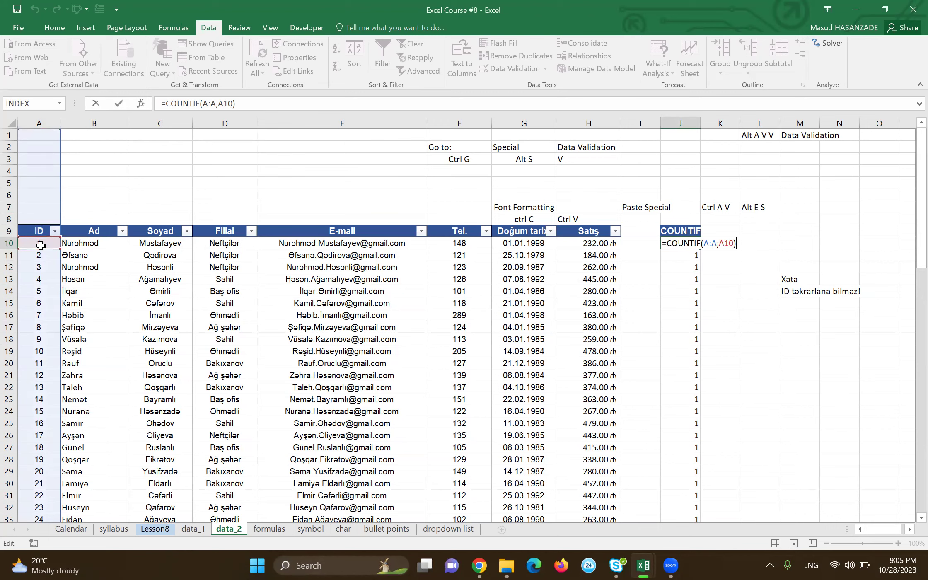
{"action": "key", "text": "Return"}
Step: Enter =J10=1 in K10, which returns TRUE
{"action": "key", "text": "Down"}
{"action": "key", "text": "Down"}
{"action": "key", "text": "Down"}
{"action": "key", "text": "Down"}
{"action": "key", "text": "Down"}
{"action": "key", "text": "Up"}
{"action": "key", "text": "Up"}
{"action": "key", "text": "Up"}
{"action": "key", "text": "Up"}
{"action": "key", "text": "Up"}
{"action": "key", "text": "Up"}
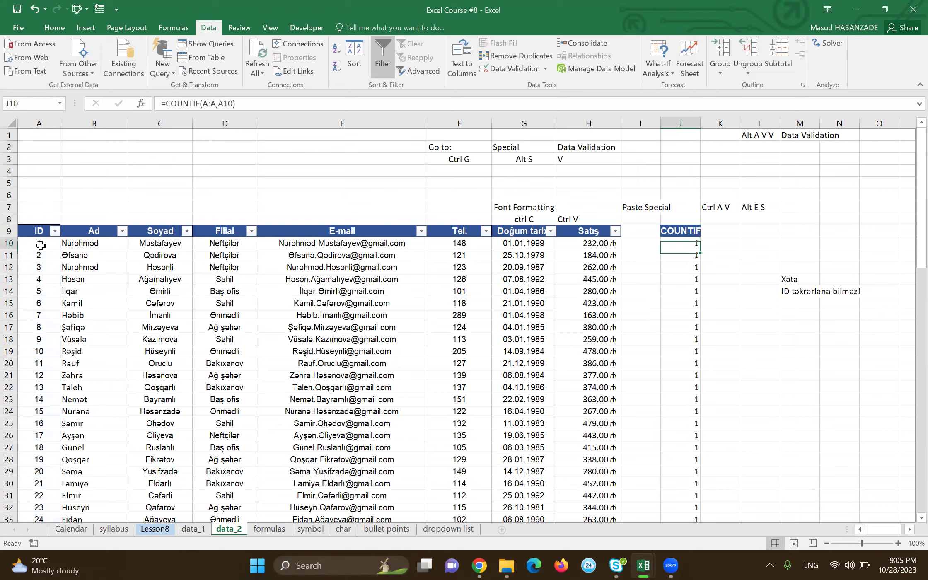
{"action": "key", "text": "Right"}
{"action": "type", "text": "="}
{"action": "key", "text": "Left"}
{"action": "type", "text": "=1"}
{"action": "key", "text": "ctrl+Return"}
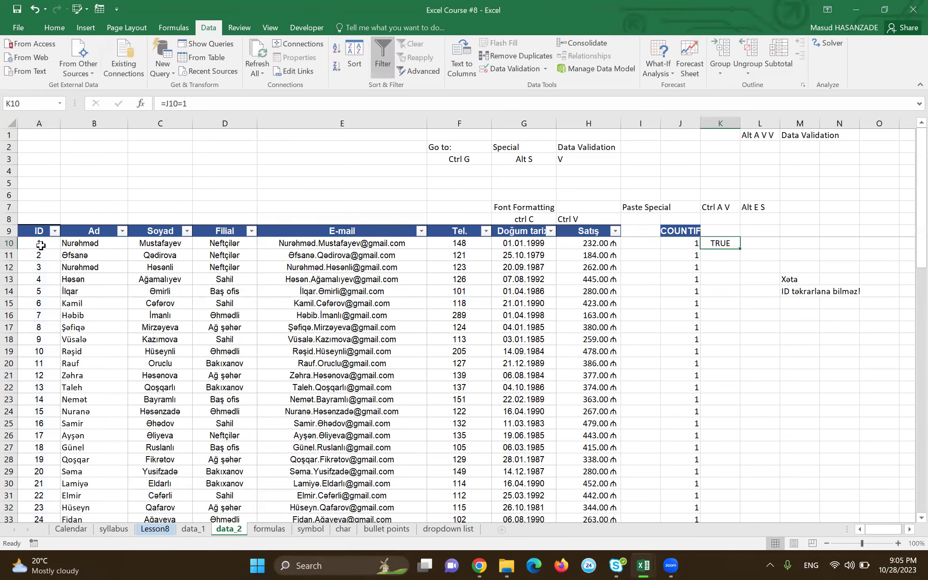
{"action": "key", "text": "F2"}
{"action": "key", "text": "Escape"}
{"action": "key", "text": "Left"}
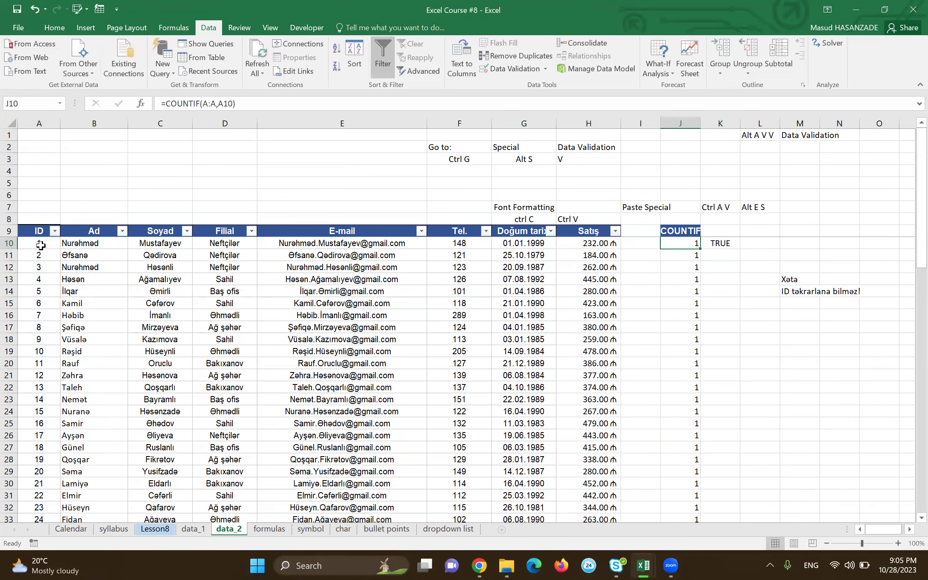
{"action": "key", "text": "Right"}
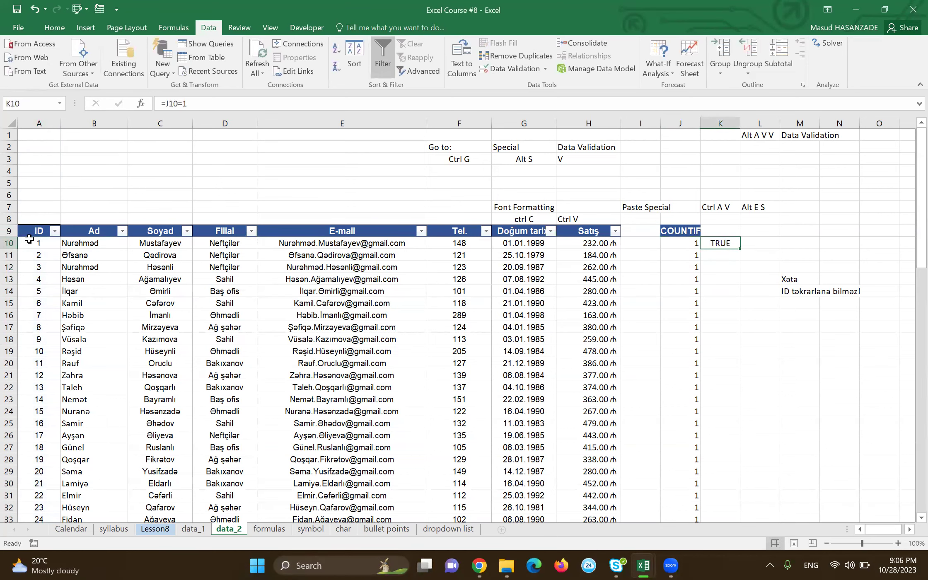
{"action": "left_click", "coordinate": [29, 239]}
{"action": "key", "text": "Down"}
{"action": "key", "text": "Down"}
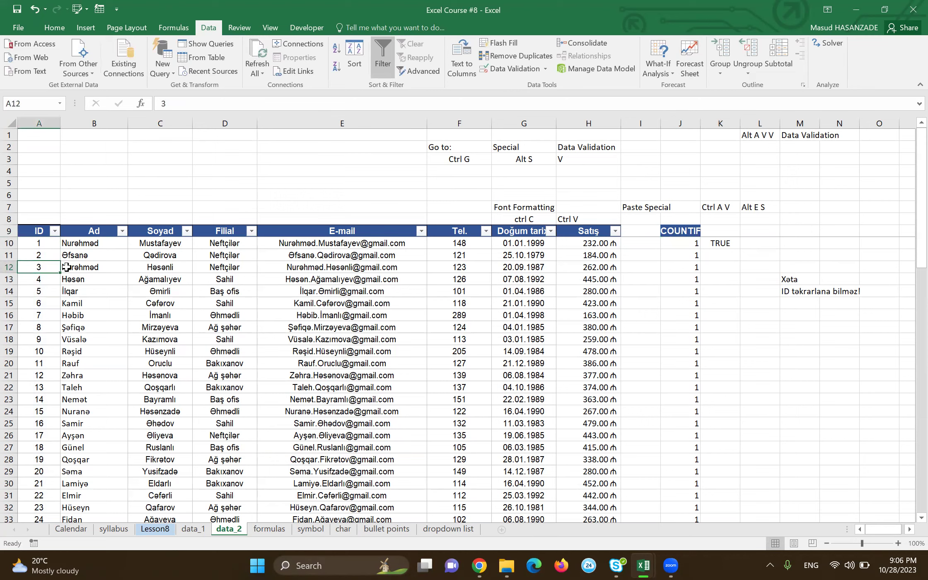
{"action": "type", "text": "1"}
{"action": "key", "text": "Return"}
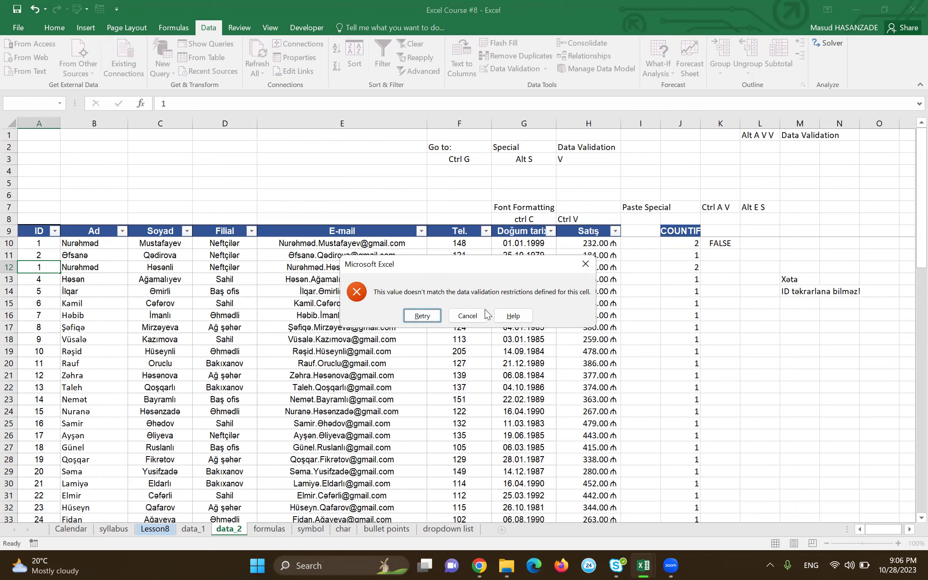
{"action": "left_click", "coordinate": [473, 316]}
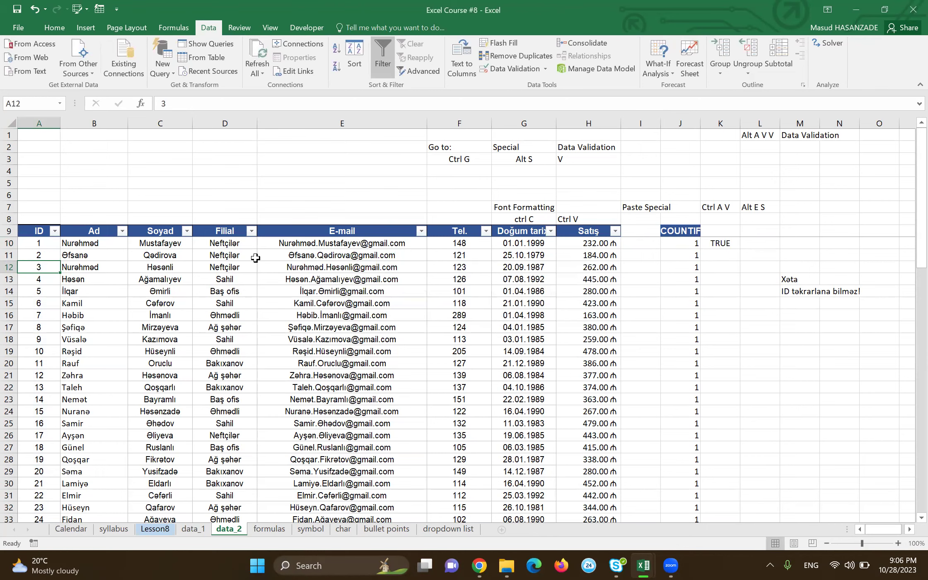
{"action": "type", "text": "1"}
{"action": "key", "text": "Return"}
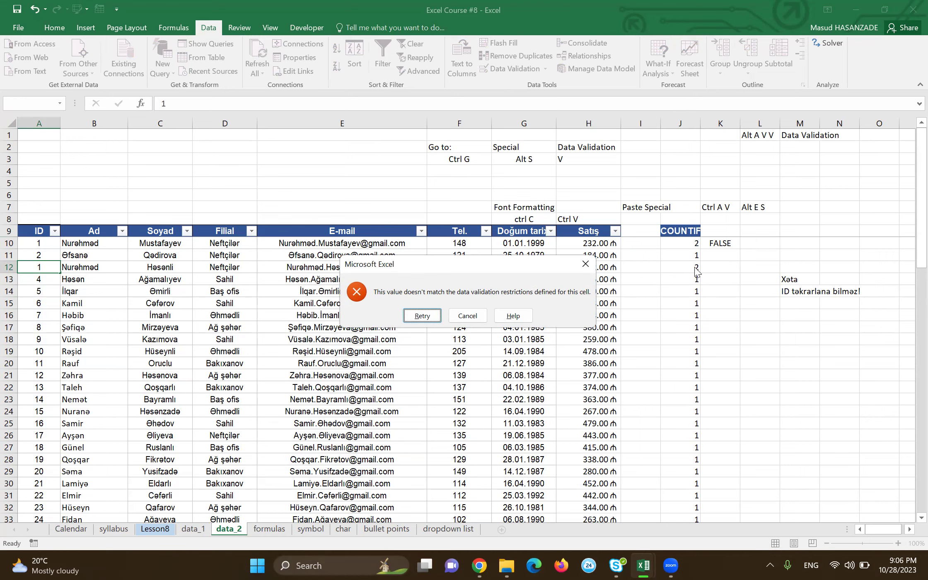
{"action": "left_click", "coordinate": [465, 316]}
{"action": "key", "text": "Up"}
{"action": "key", "text": "Up"}
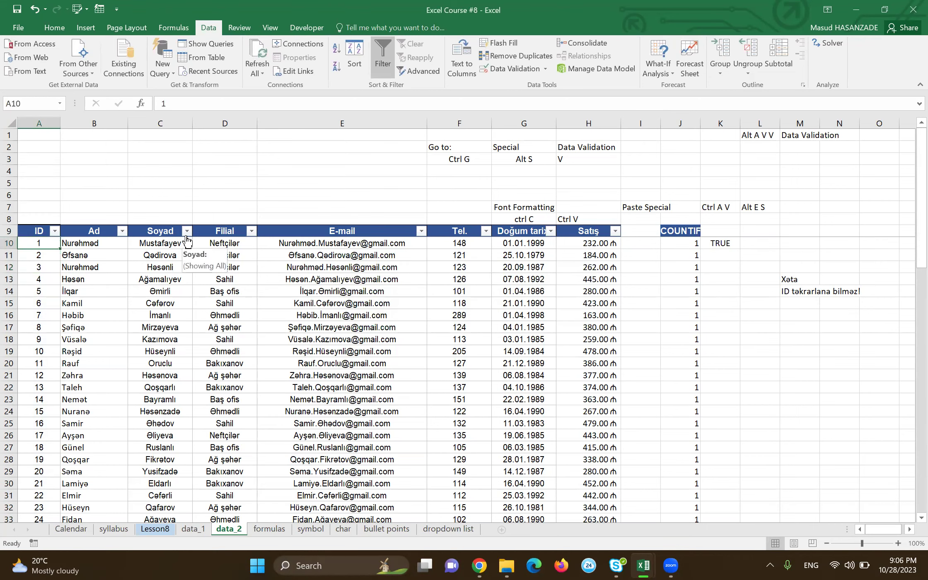
{"action": "key", "text": "Down"}
{"action": "key", "text": "Down"}
{"action": "key", "text": "Down"}
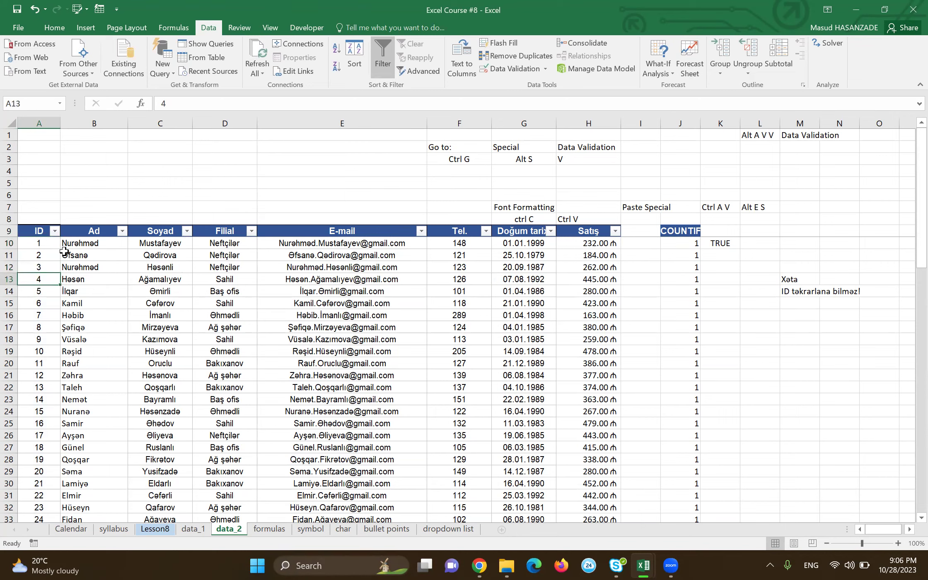
{"action": "key", "text": "alt+a"}
{"action": "key", "text": "v"}
{"action": "key", "text": "v"}
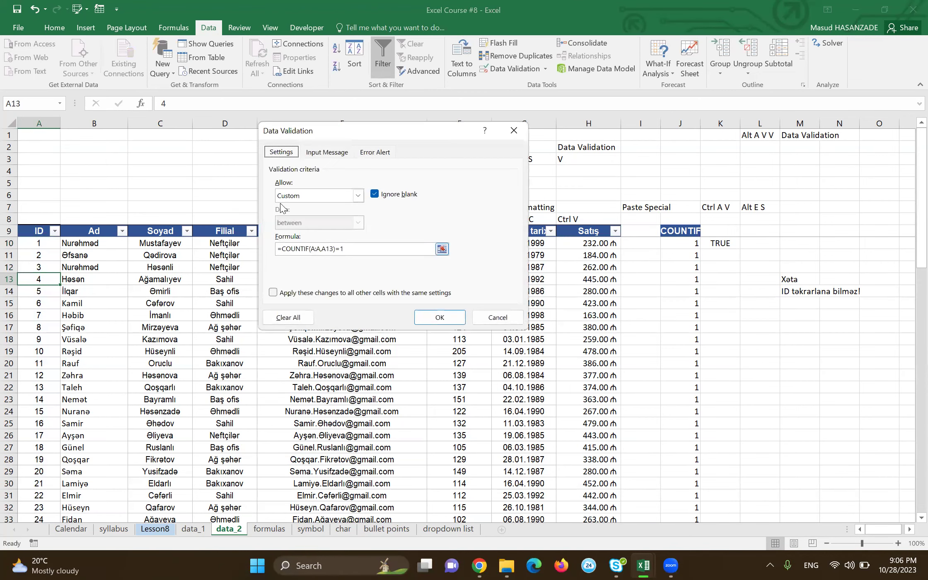
{"action": "left_click", "coordinate": [301, 195]}
{"action": "left_click", "coordinate": [295, 268]}
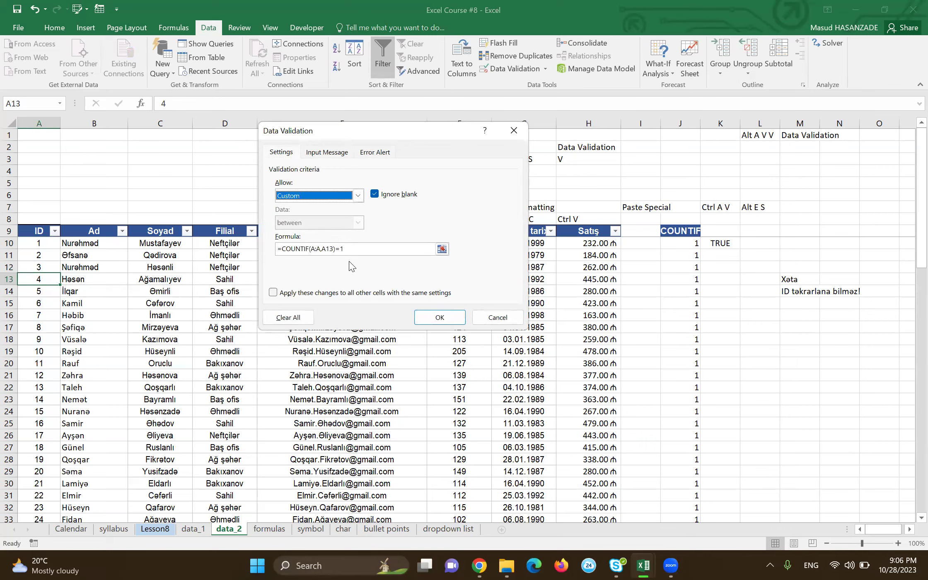
{"action": "left_click", "coordinate": [506, 321]}
{"action": "left_click", "coordinate": [834, 220]}
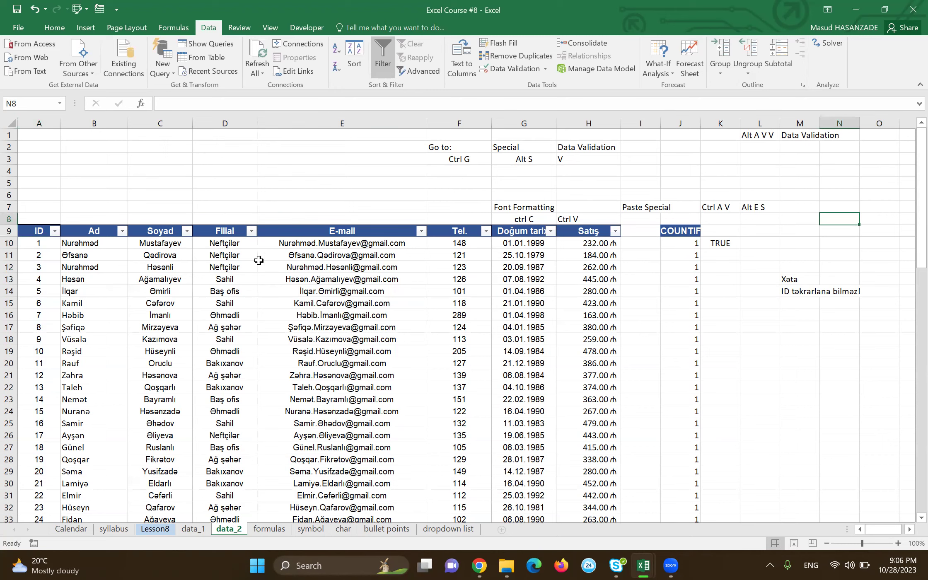
Step: Type the label ISTEXT in cell B2
{"action": "left_click", "coordinate": [160, 256]}
{"action": "key", "text": "Up"}
{"action": "key", "text": "Left"}
{"action": "key", "text": "Up"}
{"action": "key", "text": "Down"}
{"action": "key", "text": "Down"}
{"action": "key", "text": "Up"}
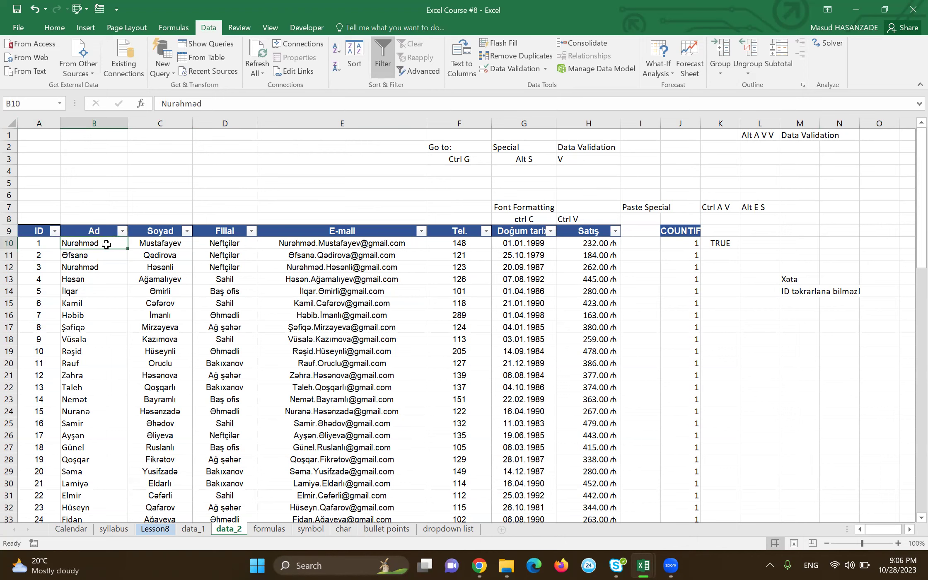
{"action": "key", "text": "Down"}
{"action": "key", "text": "Up"}
{"action": "left_click", "coordinate": [101, 148]}
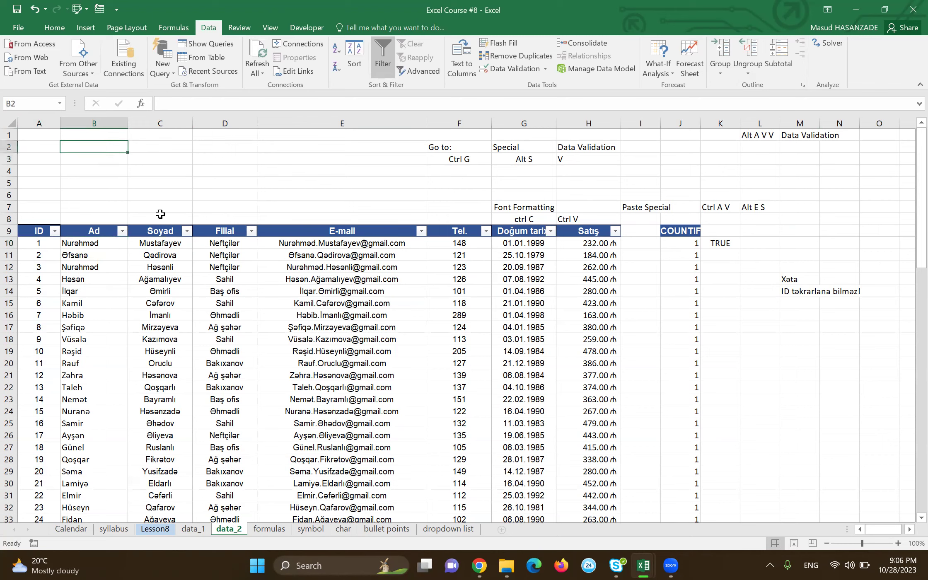
{"action": "type", "text": "ISTEXT"}
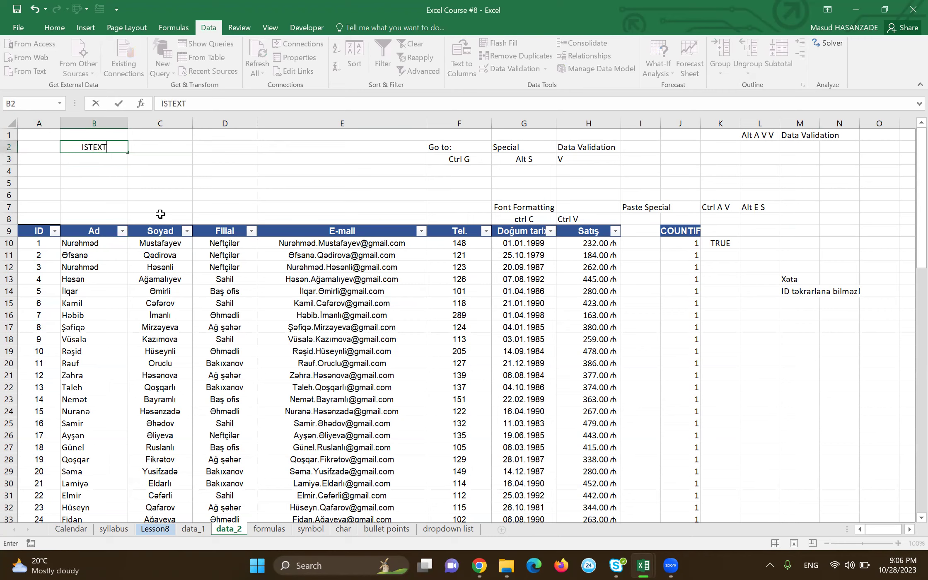
{"action": "key", "text": "Return"}
Step: Enter =ISTEXT(B10) in B3 to test the first name
{"action": "type", "text": "="}
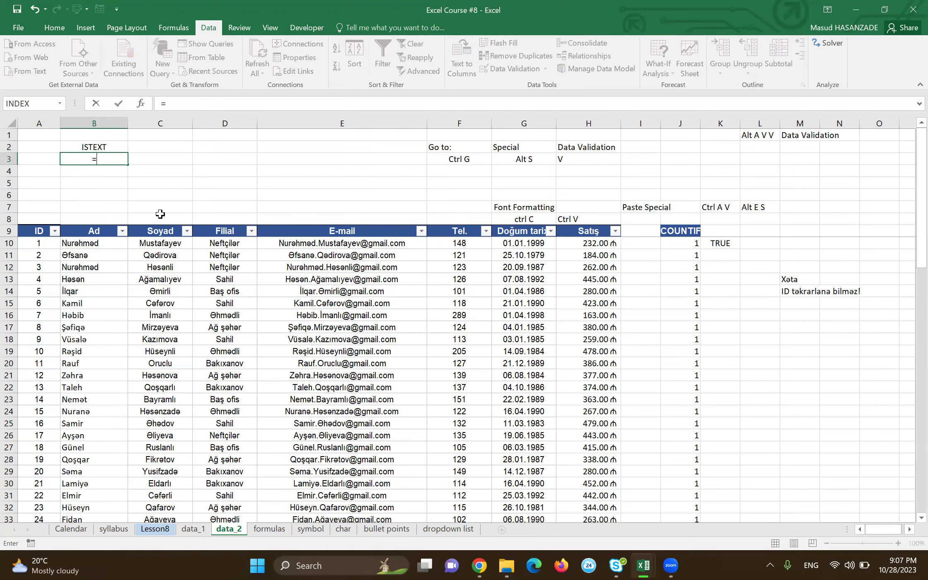
{"action": "type", "text": "istex"}
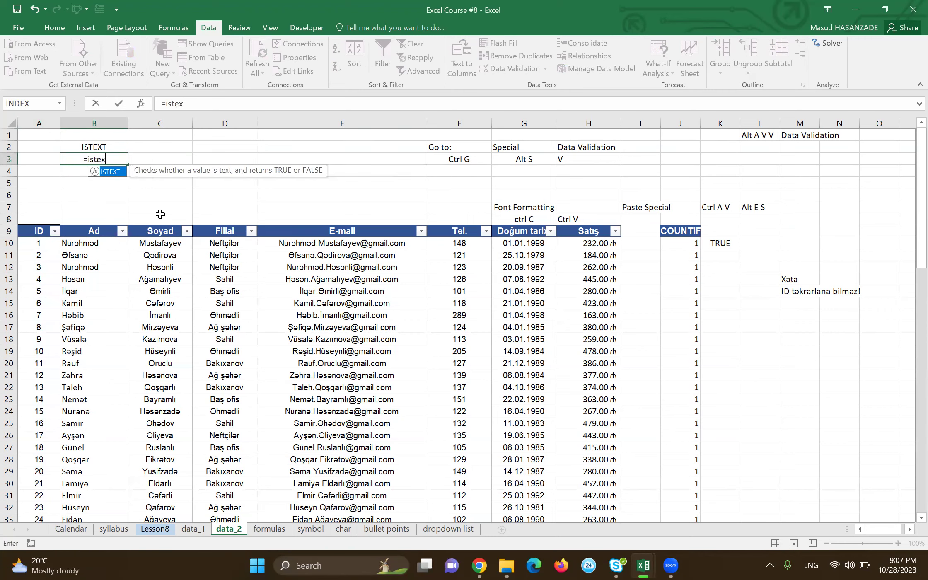
{"action": "key", "text": "Tab"}
{"action": "key", "text": "BackSpace"}
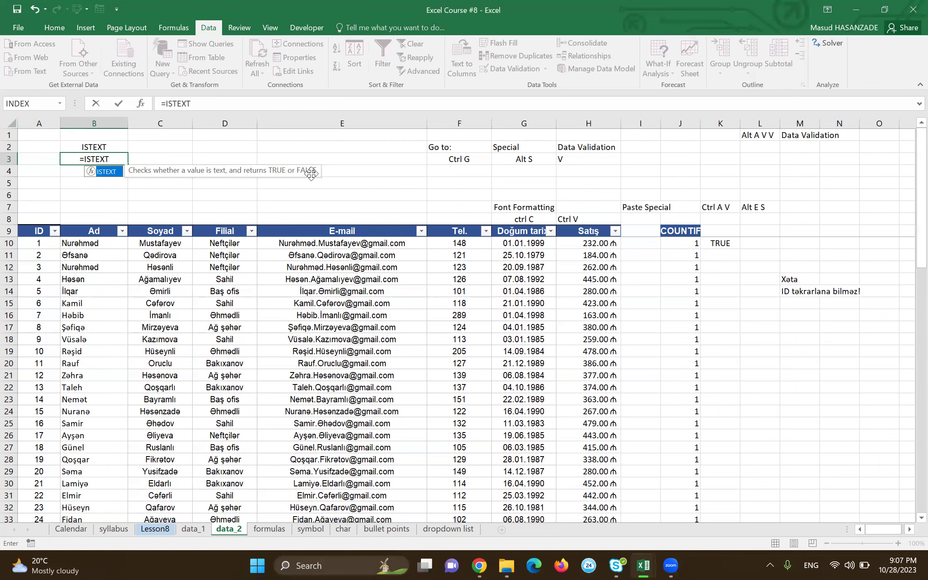
{"action": "type", "text": "("}
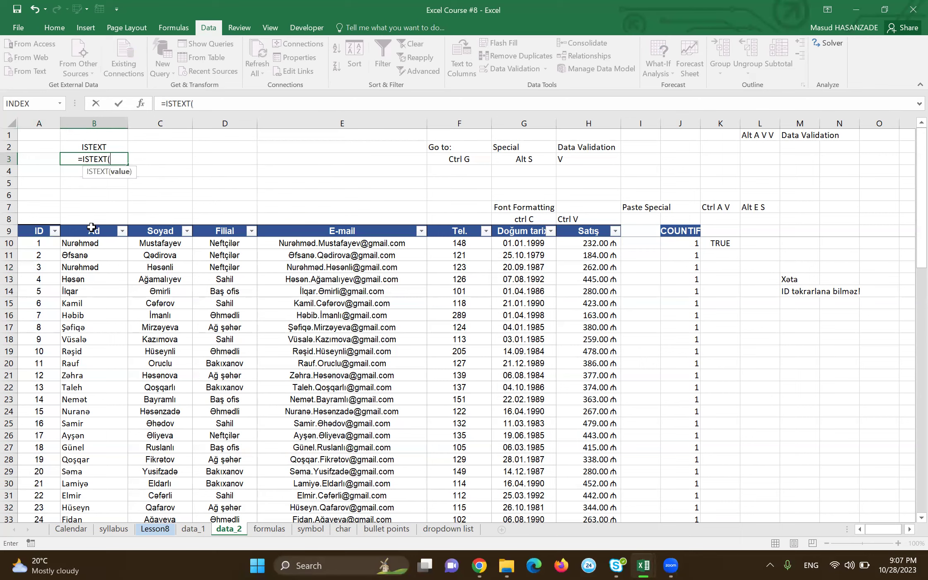
{"action": "left_click", "coordinate": [85, 246]}
{"action": "type", "text": ")"}
{"action": "key", "text": "Return"}
{"action": "key", "text": "Up"}
{"action": "key", "text": "F2"}
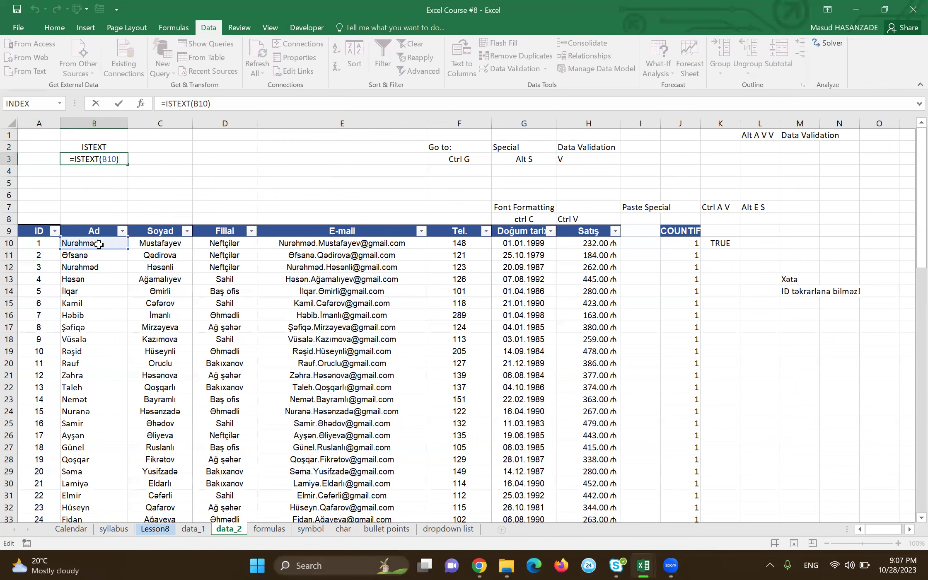
{"action": "key", "text": "Return"}
Step: Change B3's reference to A10 so =ISTEXT(A10) returns FALSE
{"action": "key", "text": "Up"}
{"action": "key", "text": "F2"}
{"action": "left_click_drag", "start_coordinate": [93, 249], "coordinate": [43, 251]}
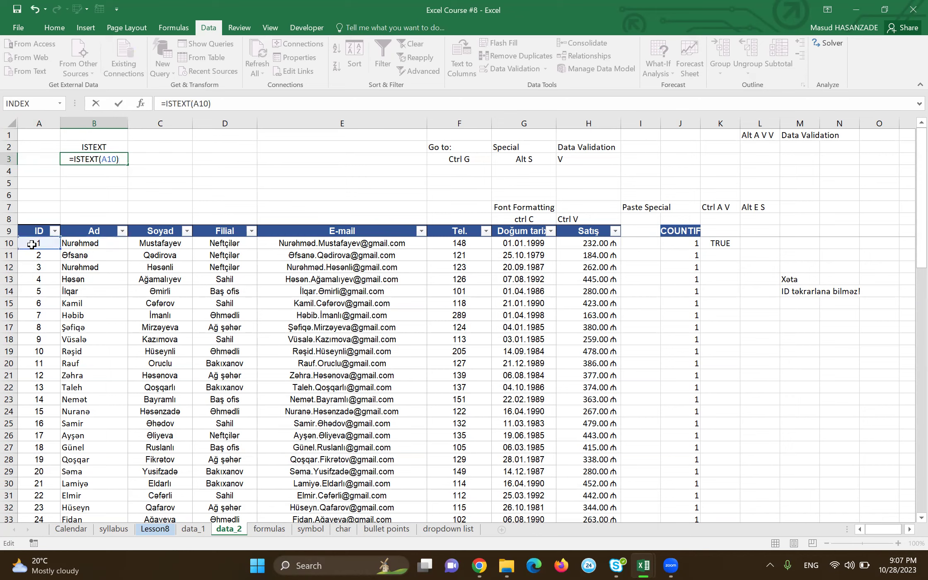
{"action": "key", "text": "Return"}
{"action": "key", "text": "Up"}
{"action": "key", "text": "F2"}
{"action": "key", "text": "Escape"}
{"action": "key", "text": "F2"}
{"action": "key", "text": "Escape"}
{"action": "left_click", "coordinate": [90, 175]}
{"action": "key", "text": "Up"}
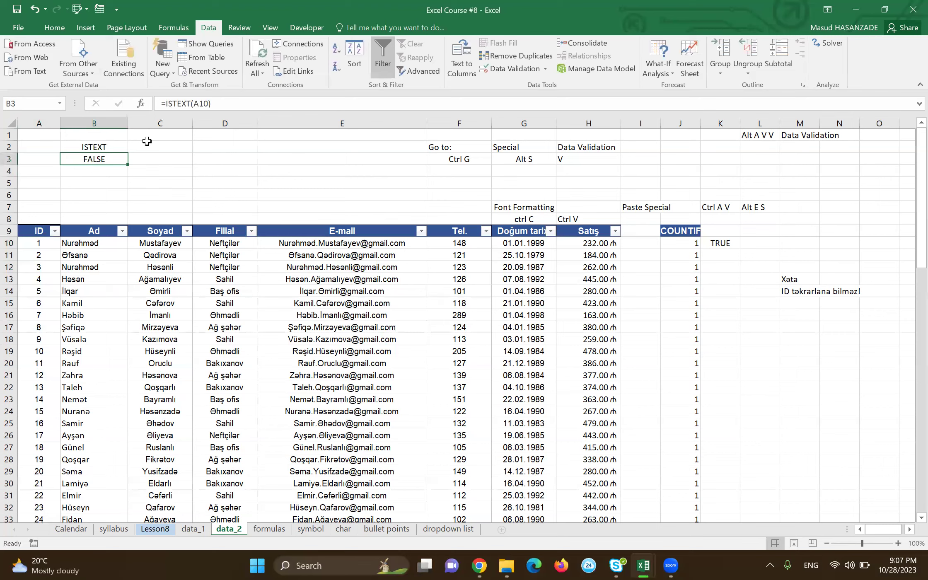
Step: Try wrapping B3's formula in EXACT(, then cancel the edit
{"action": "left_click", "coordinate": [74, 246]}
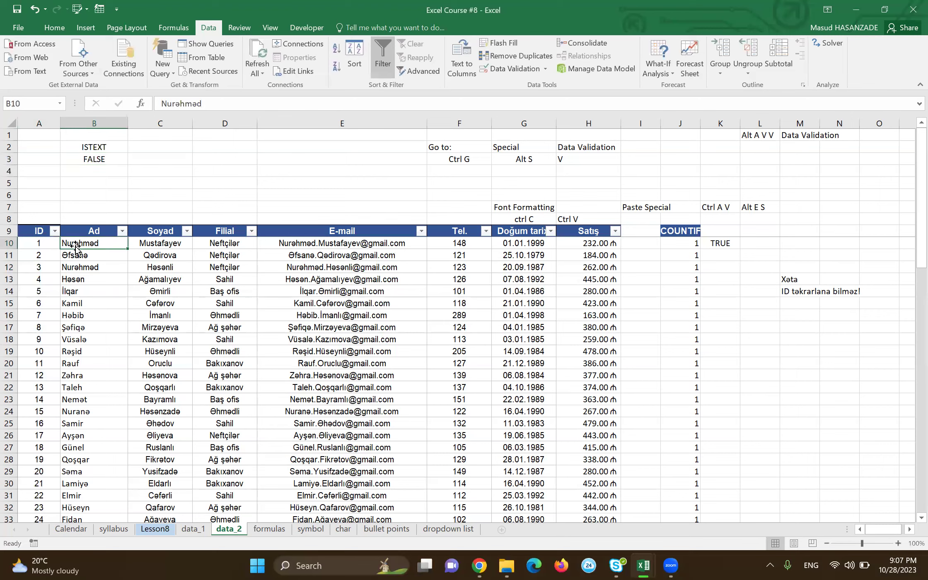
{"action": "left_click", "coordinate": [80, 163]}
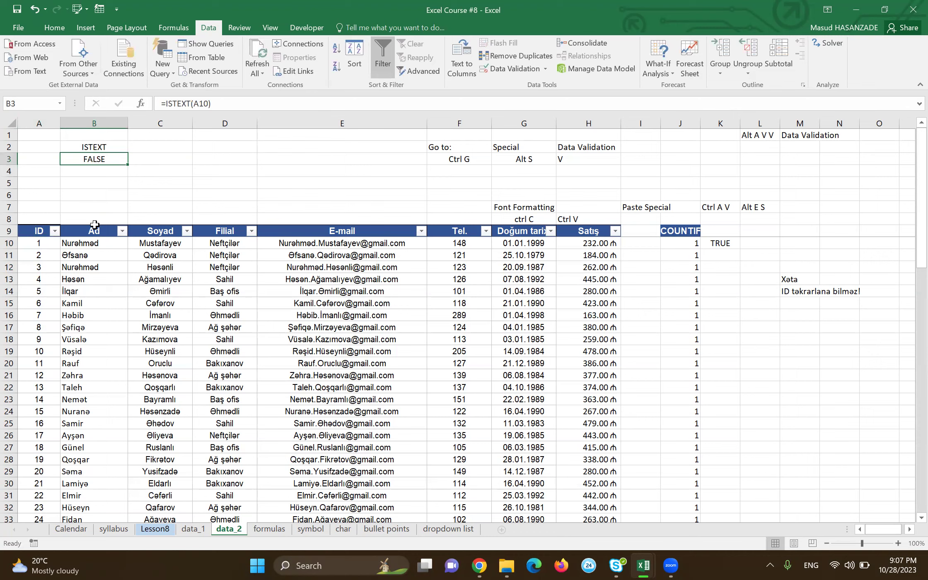
{"action": "left_click", "coordinate": [85, 244]}
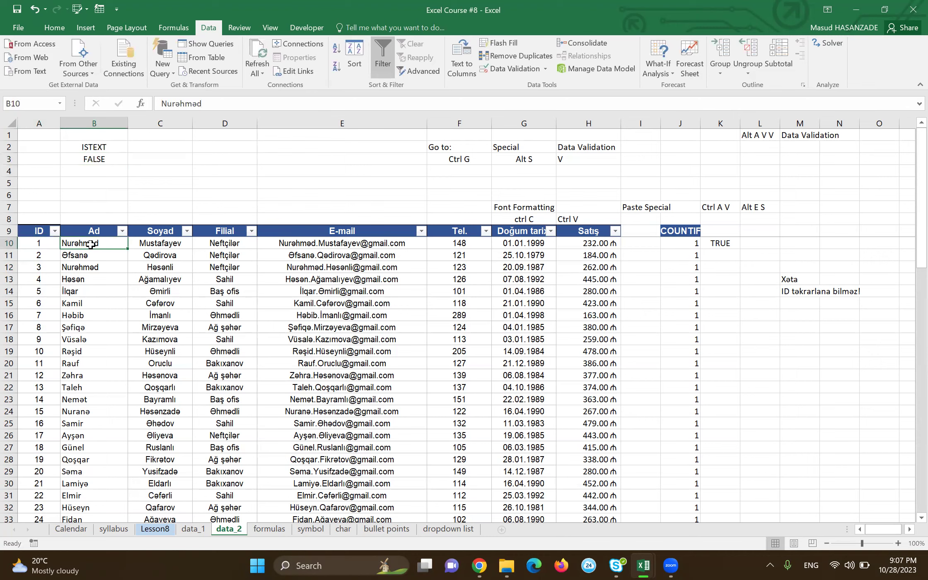
{"action": "double_click", "coordinate": [93, 159]}
{"action": "key", "text": "Escape"}
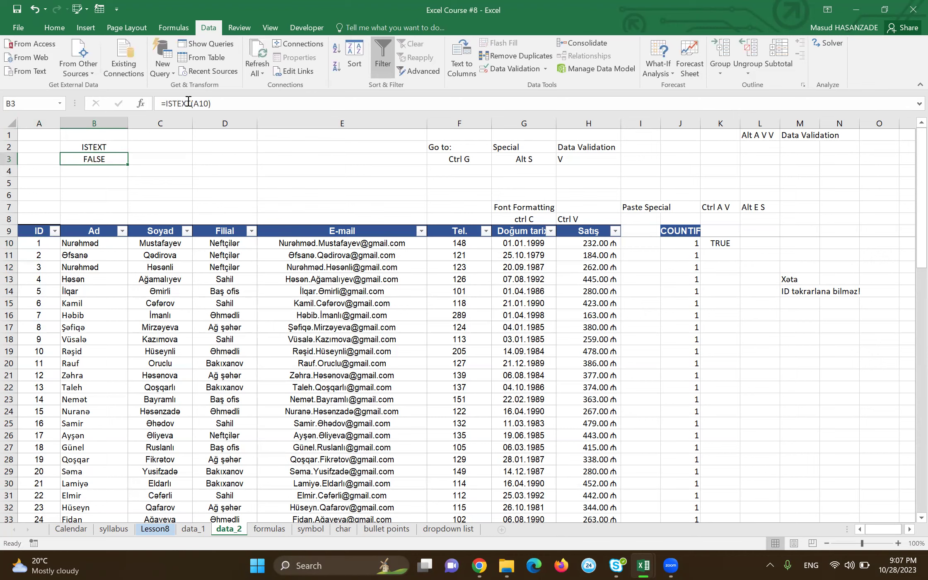
{"action": "left_click", "coordinate": [168, 103]}
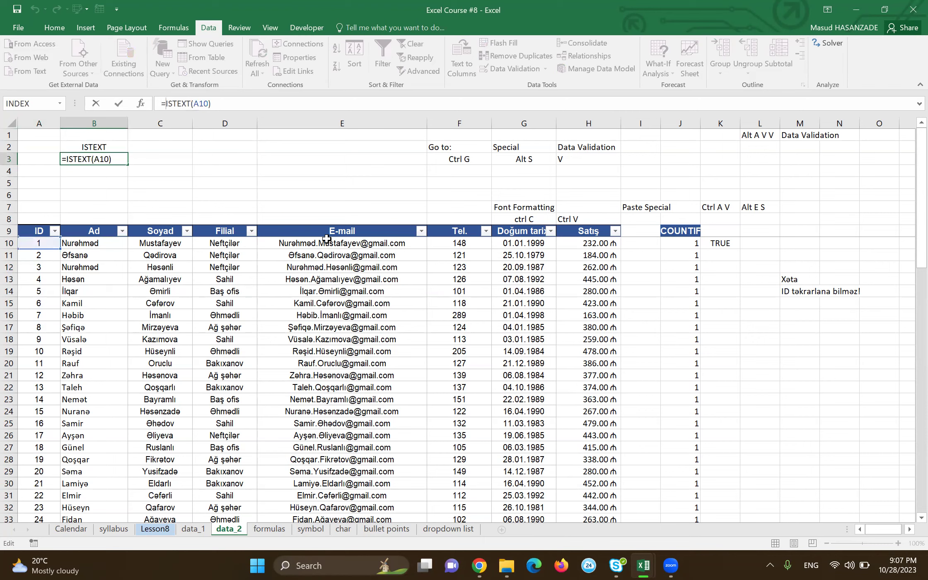
{"action": "type", "text": "EXACT("}
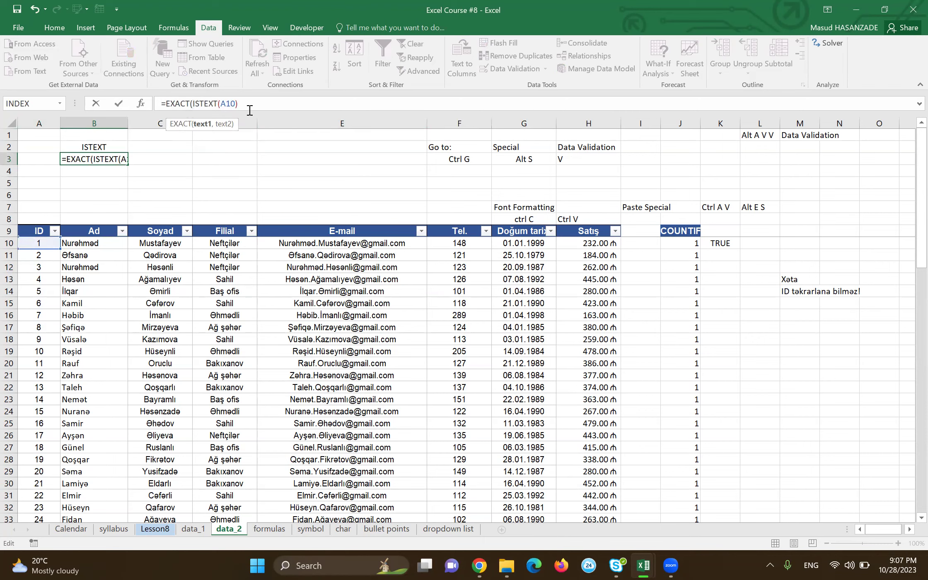
{"action": "key", "text": "Escape"}
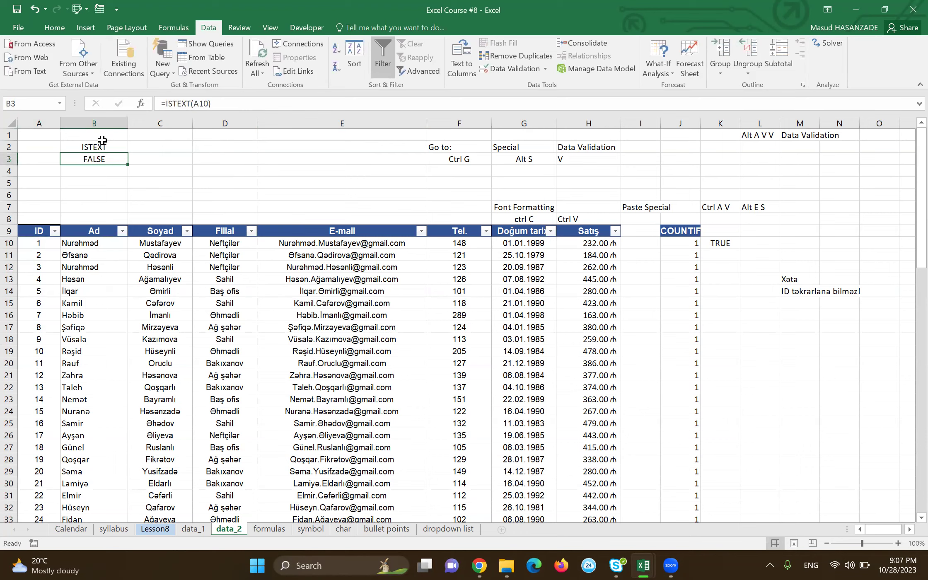
Step: Delete the ISTEXT test formula from B3
{"action": "left_click", "coordinate": [99, 146]}
{"action": "key", "text": "Down"}
{"action": "key", "text": "Delete"}
Step: Select the names B10:B46 and open Data Validation
{"action": "left_click", "coordinate": [84, 248]}
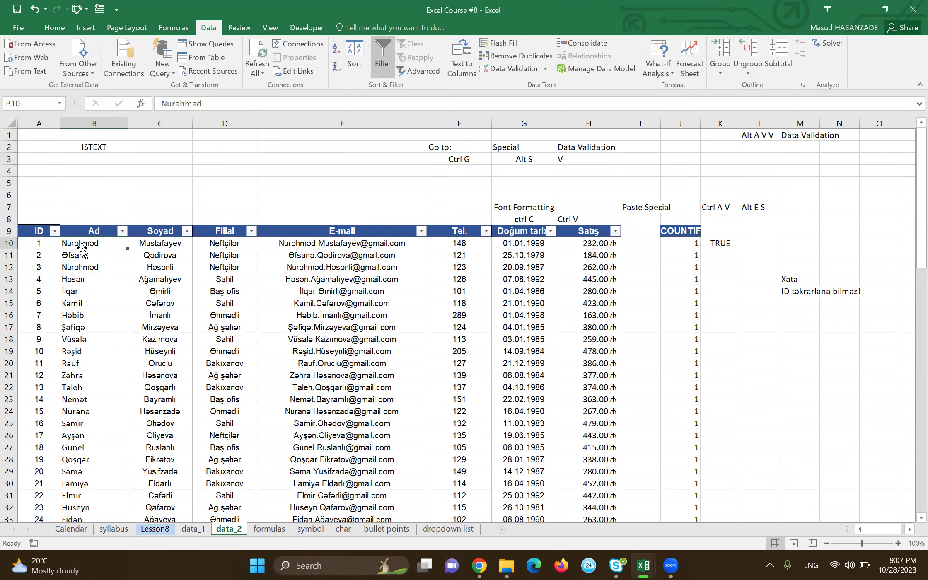
{"action": "key", "text": "ctrl+shift+Down"}
{"action": "key", "text": "alt"}
{"action": "key", "text": "a"}
{"action": "key", "text": "v"}
{"action": "key", "text": "v"}
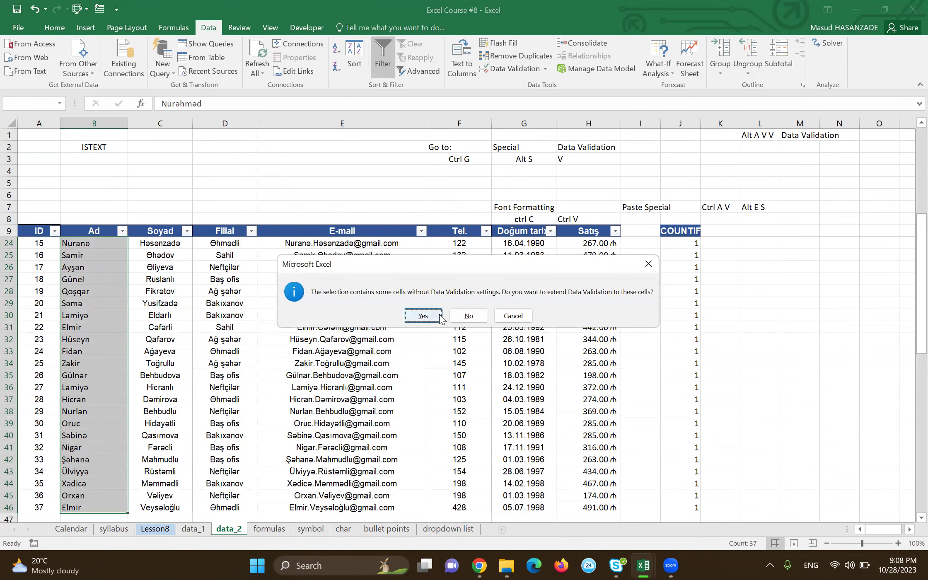
Step: Extend validation to all selected names, clear the text-length rule, and review the Input Message and Error Alert settings
{"action": "left_click", "coordinate": [422, 315]}
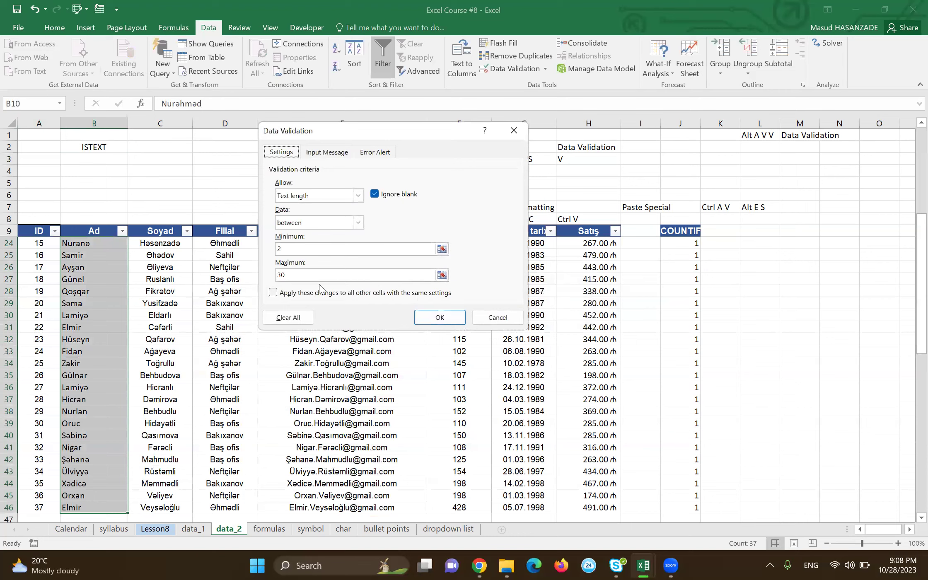
{"action": "left_click", "coordinate": [285, 318]}
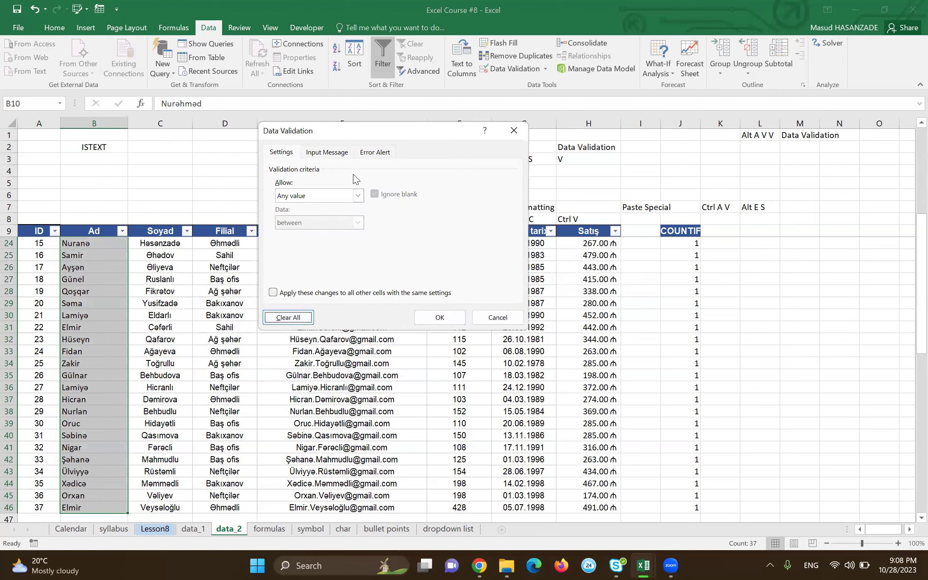
{"action": "left_click", "coordinate": [327, 152]}
{"action": "left_click", "coordinate": [374, 152]}
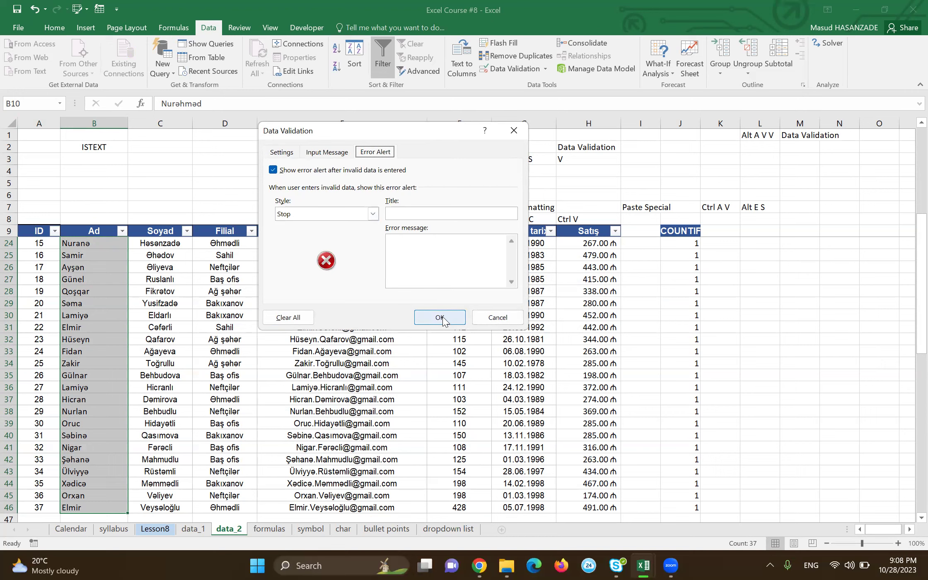
{"action": "left_click", "coordinate": [287, 152]}
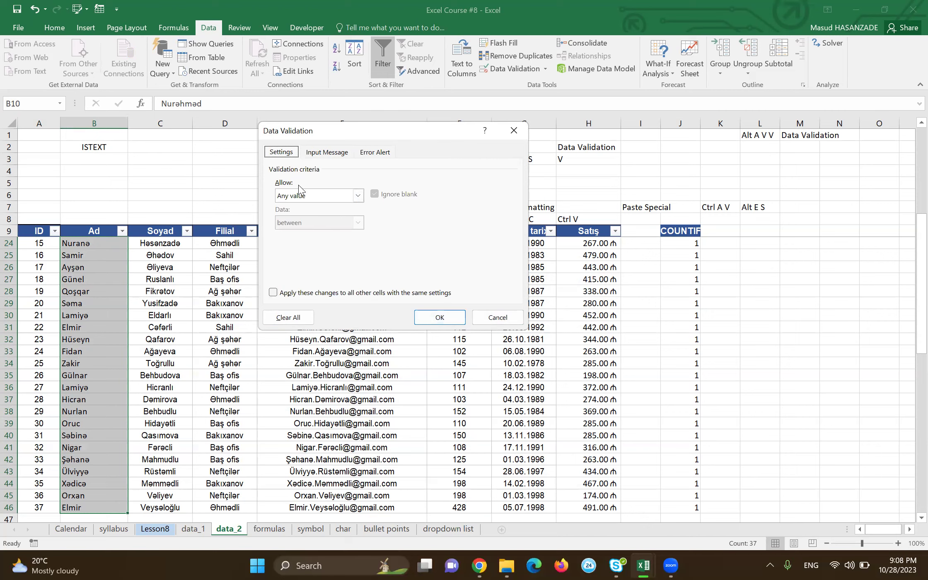
Step: Set Allow to Custom and start typing an =exact formula
{"action": "left_click", "coordinate": [302, 195]}
{"action": "left_click", "coordinate": [289, 268]}
{"action": "left_click", "coordinate": [319, 247]}
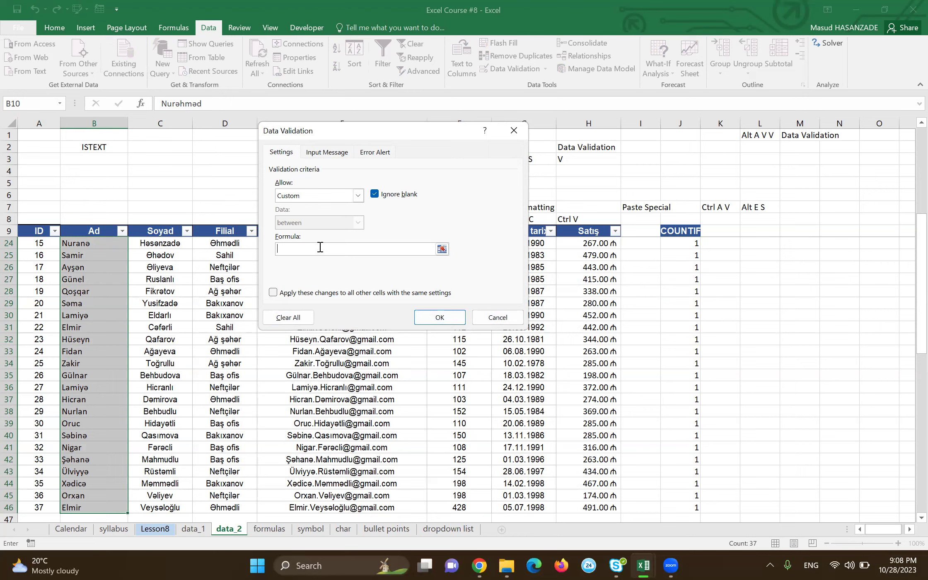
{"action": "type", "text": "="}
{"action": "key", "text": "BackSpace"}
{"action": "key", "text": "BackSpace"}
{"action": "key", "text": "BackSpace"}
{"action": "key", "text": "BackSpace"}
{"action": "type", "text": "exact"}
Step: Cancel the dialog without applying the rule, then move to C2 for a new label
{"action": "key", "text": "Escape"}
{"action": "left_click", "coordinate": [98, 150]}
{"action": "left_click", "coordinate": [96, 158]}
{"action": "key", "text": "Right"}
Step: Label cell C2 as EXACT
{"action": "key", "text": "Up"}
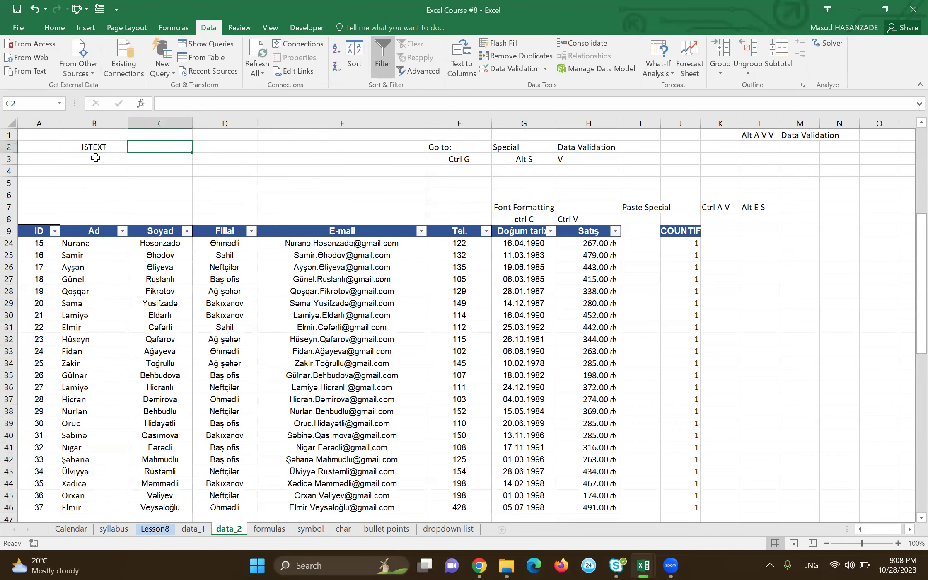
{"action": "type", "text": "EXACT"}
{"action": "key", "text": "Return"}
Step: Enter =ISTEXT(B10) in B3 so it returns TRUE for the first name
{"action": "left_click", "coordinate": [96, 158]}
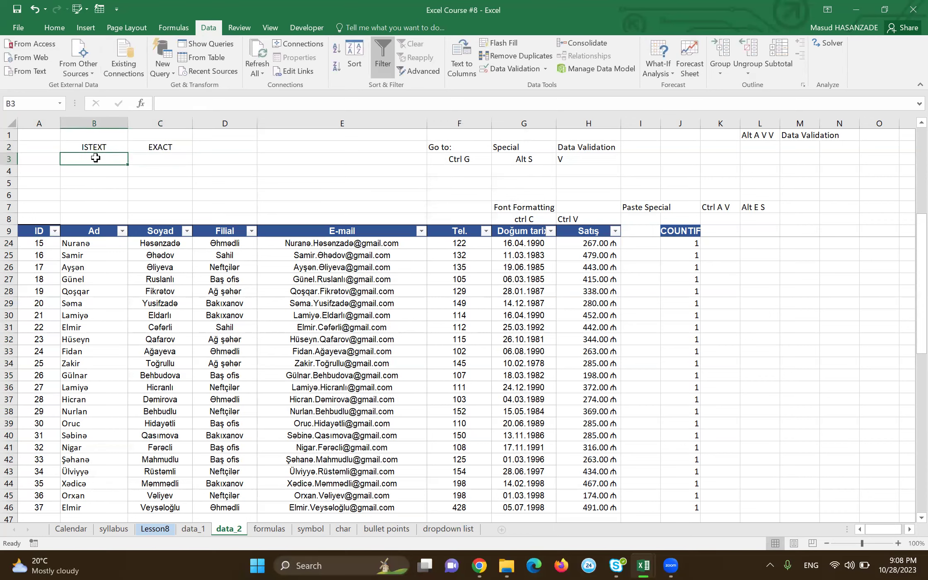
{"action": "type", "text": "=istext"}
{"action": "key", "text": "Tab"}
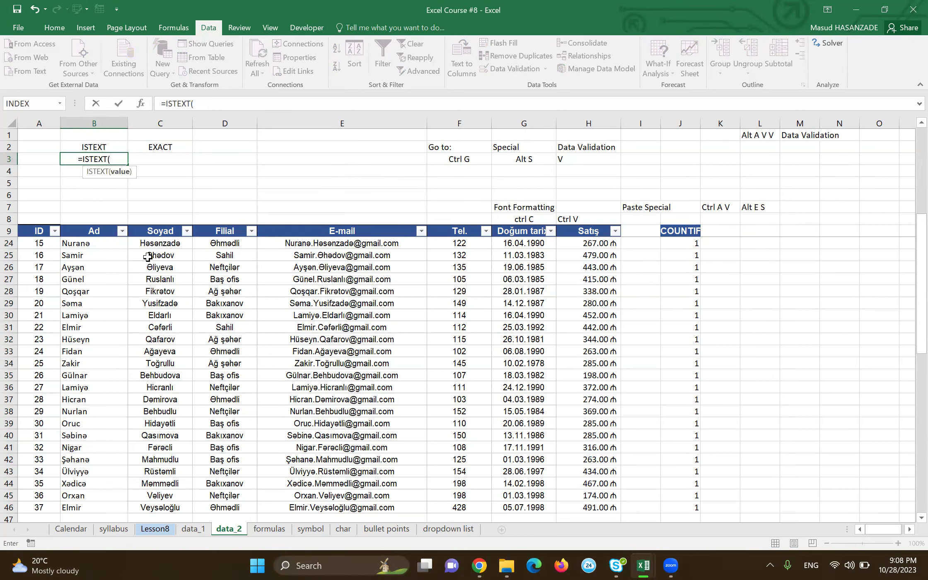
{"action": "left_click", "coordinate": [82, 238]}
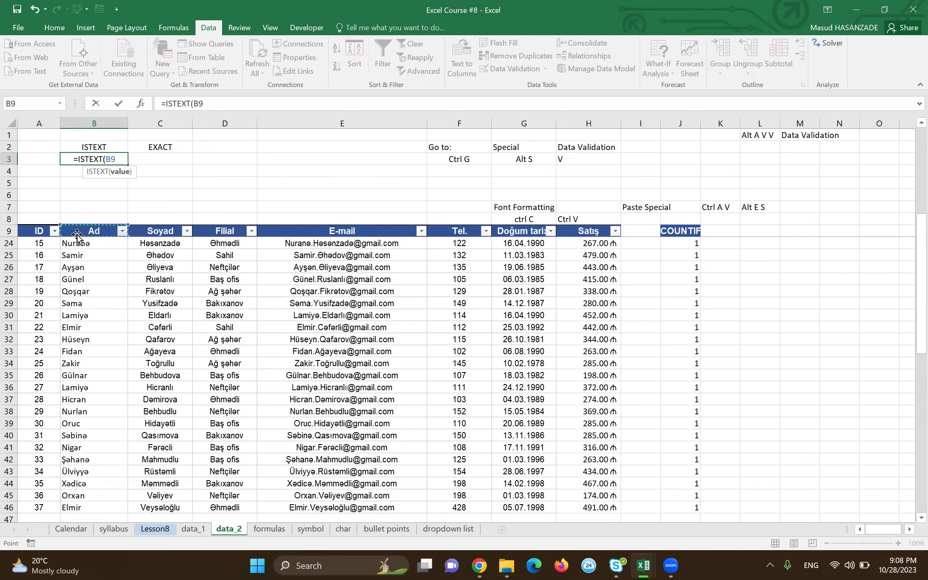
{"action": "scroll", "coordinate": [81, 236], "scroll_direction": "up", "scroll_amount": 5}
{"action": "left_click", "coordinate": [77, 239]}
{"action": "key", "text": "Return"}
{"action": "key", "text": "Up"}
{"action": "key", "text": "F2"}
{"action": "key", "text": "Escape"}
Step: Begin an =EXACT(ISTEXT(B10), formula in C3
{"action": "left_click", "coordinate": [168, 159]}
{"action": "key", "text": "Up"}
{"action": "key", "text": "Down"}
{"action": "key", "text": "Up"}
{"action": "key", "text": "Down"}
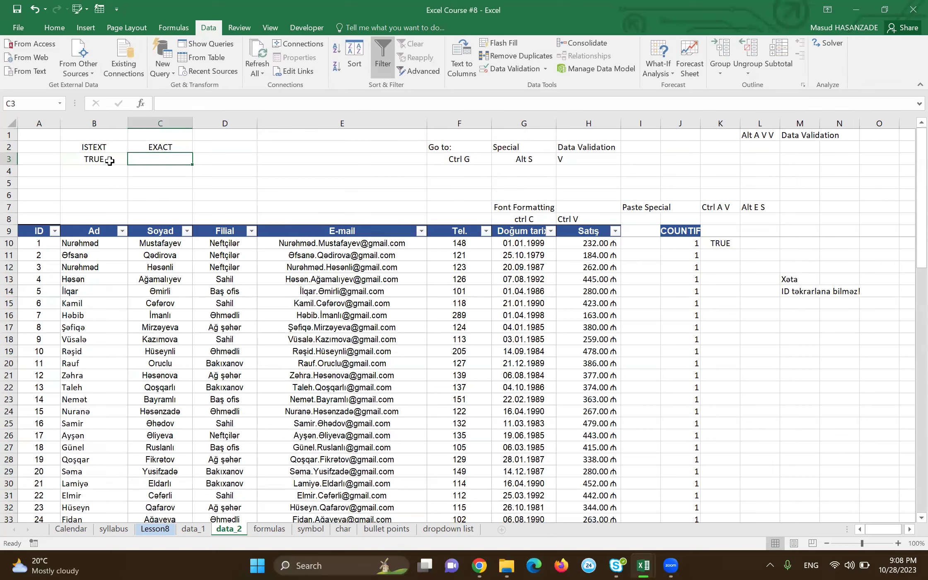
{"action": "left_click", "coordinate": [109, 161]}
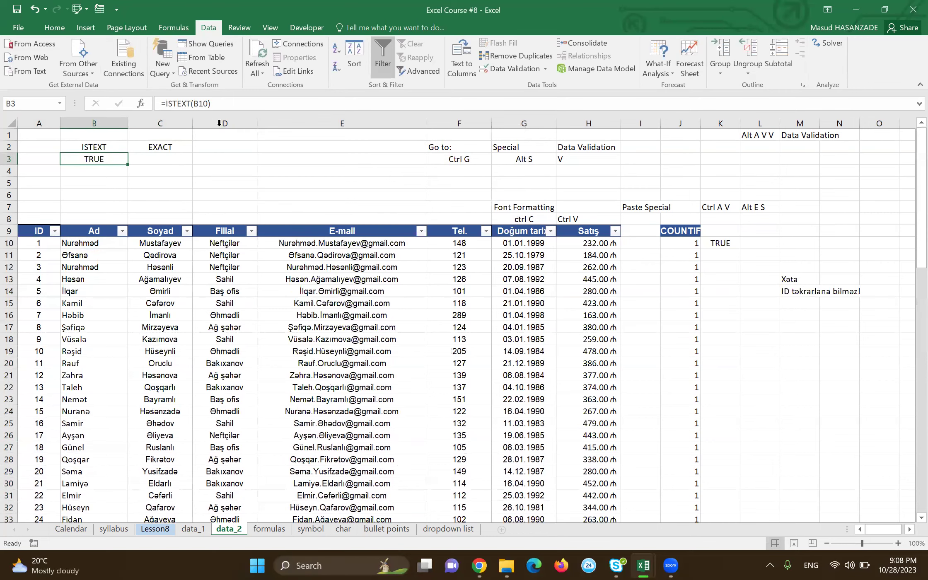
{"action": "left_click", "coordinate": [169, 155]}
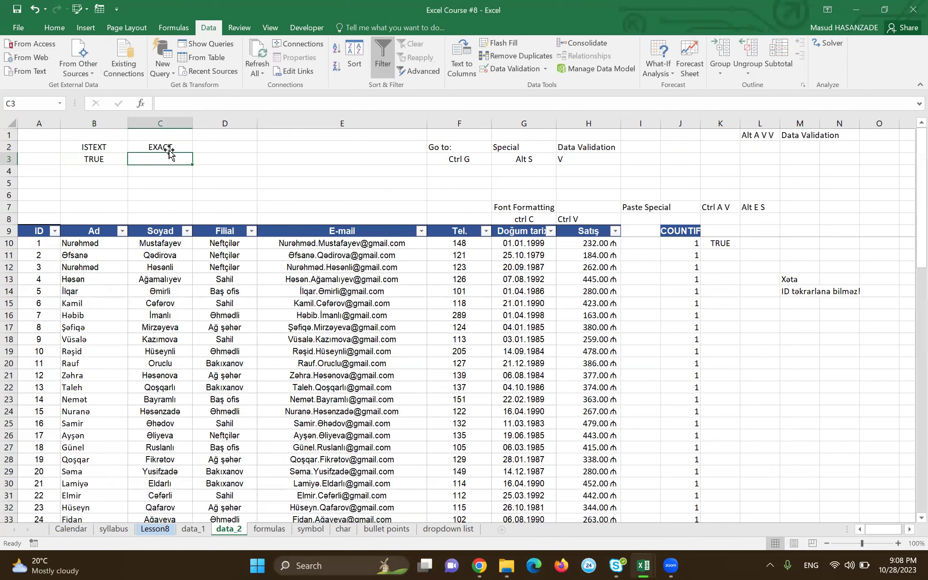
{"action": "type", "text": "=ex"}
{"action": "key", "text": "Tab"}
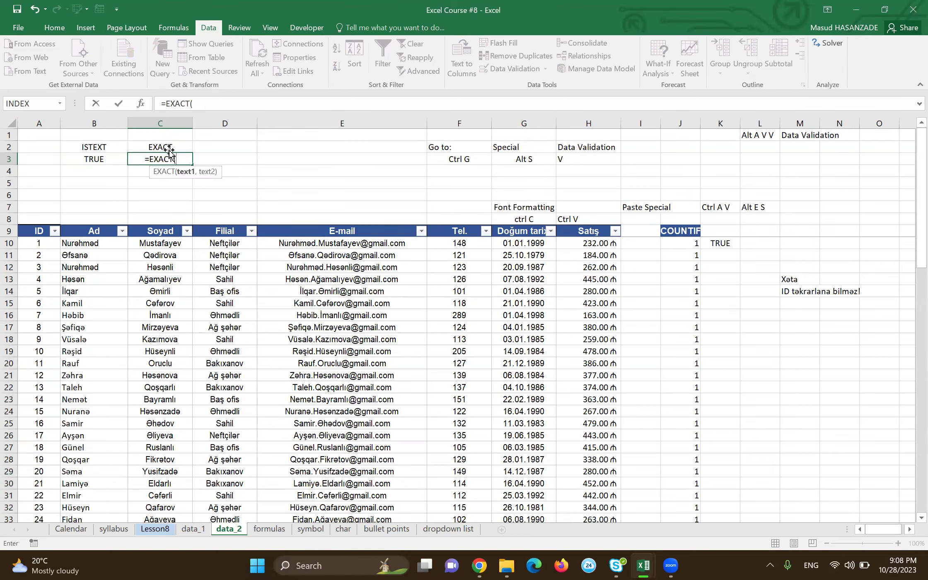
{"action": "type", "text": "istext"}
{"action": "key", "text": "Tab"}
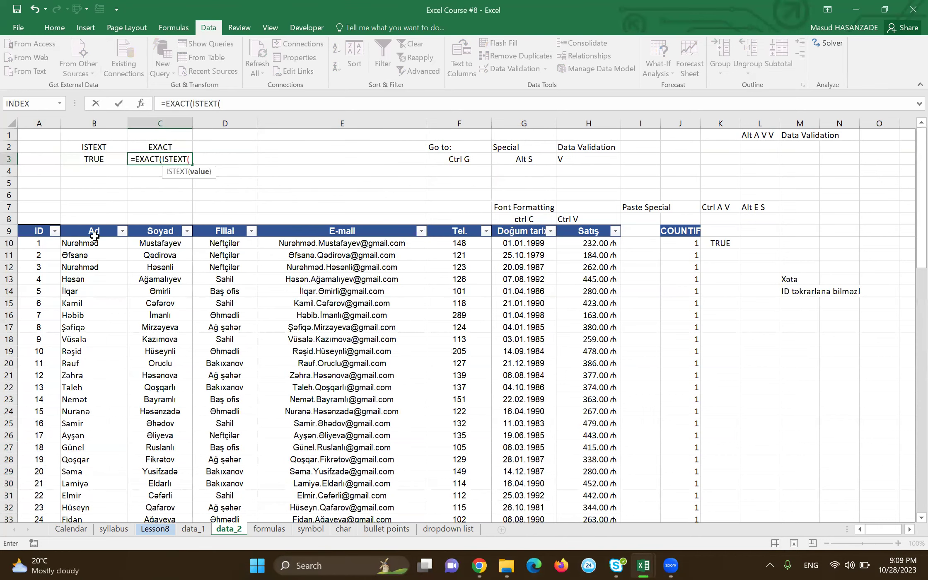
{"action": "left_click", "coordinate": [81, 241]}
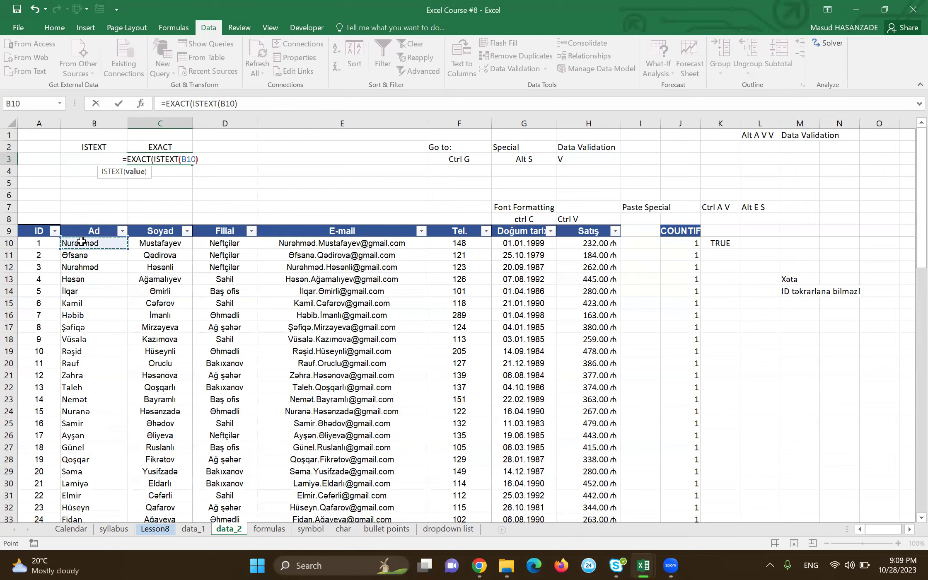
{"action": "key", "text": "Return"}
{"action": "key", "text": "Return"}
{"action": "key", "text": "End"}
{"action": "key", "text": "Left"}
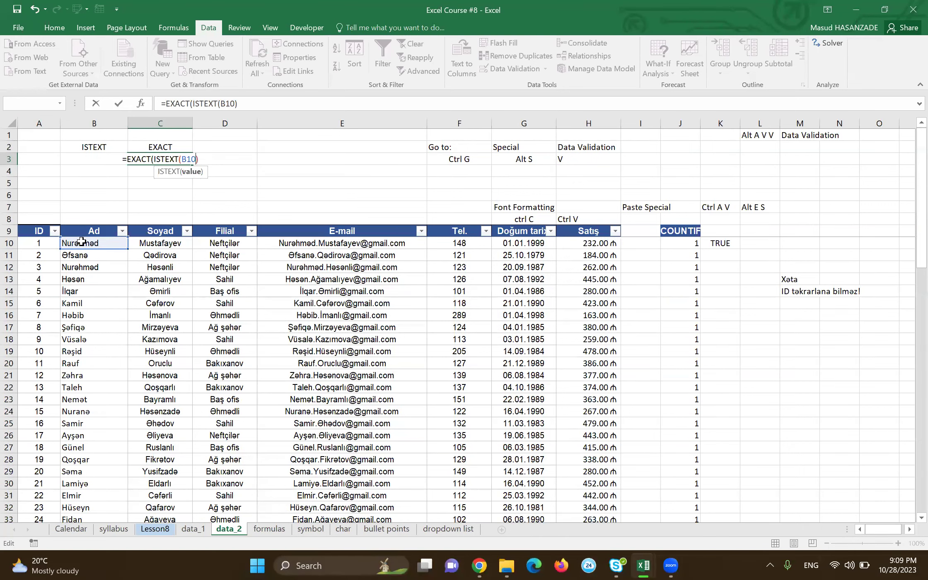
{"action": "type", "text": ","}
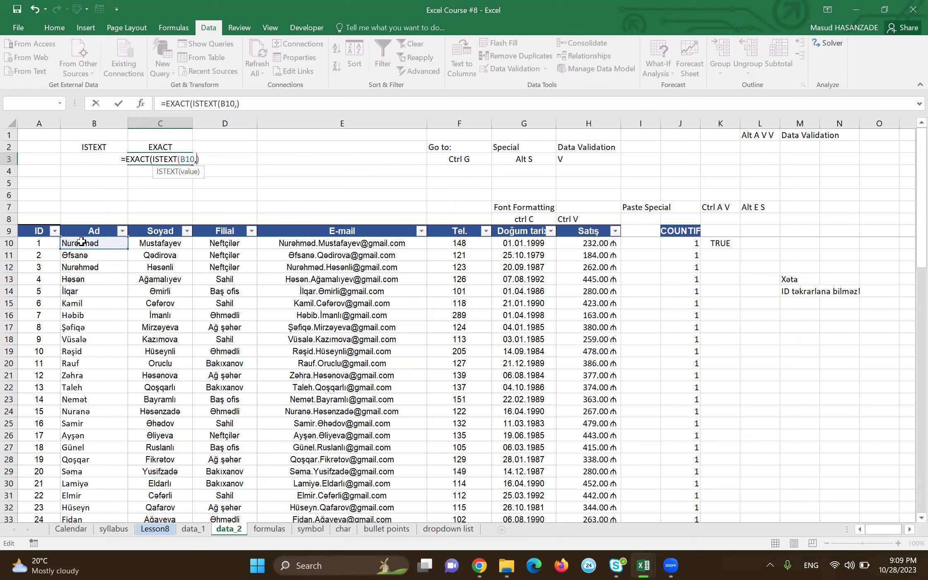
Step: Cancel the unfinished C3 formula, clear C2:C3, and retype the EXACT label in C2
{"action": "key", "text": "Escape"}
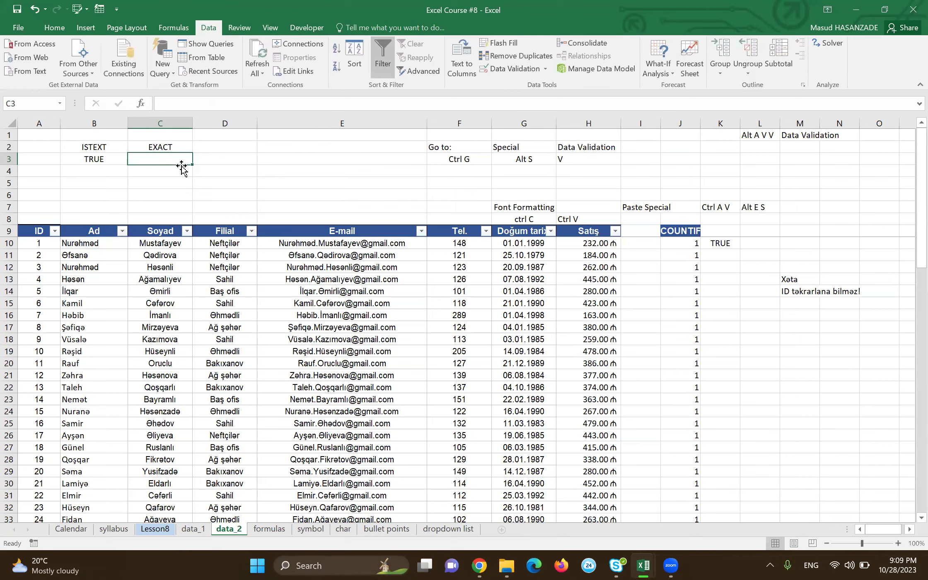
{"action": "left_click_drag", "start_coordinate": [154, 147], "coordinate": [154, 162]}
{"action": "key", "text": "Delete"}
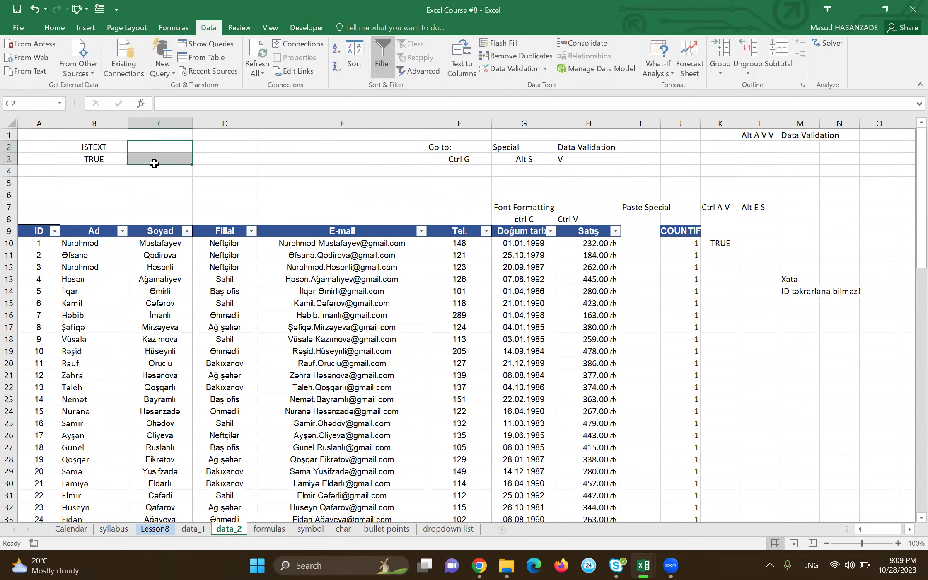
{"action": "left_click", "coordinate": [154, 147]}
{"action": "type", "text": "E"}
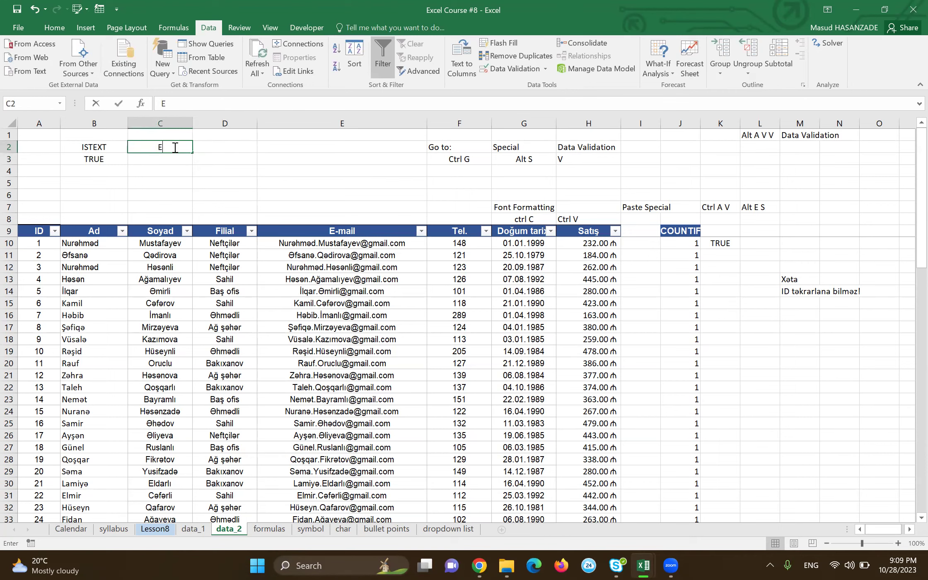
{"action": "type", "text": "XACT"}
{"action": "key", "text": "BackSpace"}
{"action": "type", "text": "CT"}
{"action": "key", "text": "Return"}
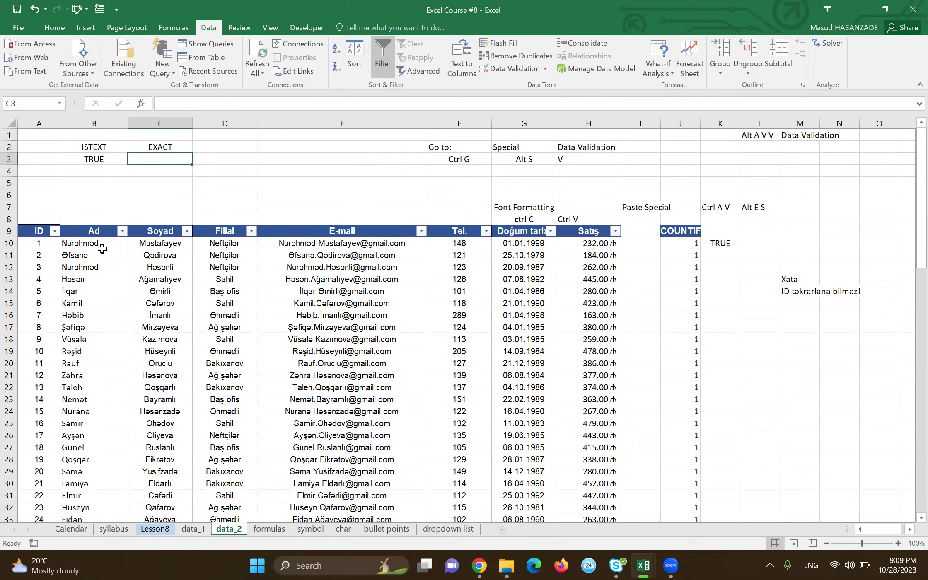
Step: Clear the repeated name in B12, then undo to restore it
{"action": "left_click", "coordinate": [102, 248]}
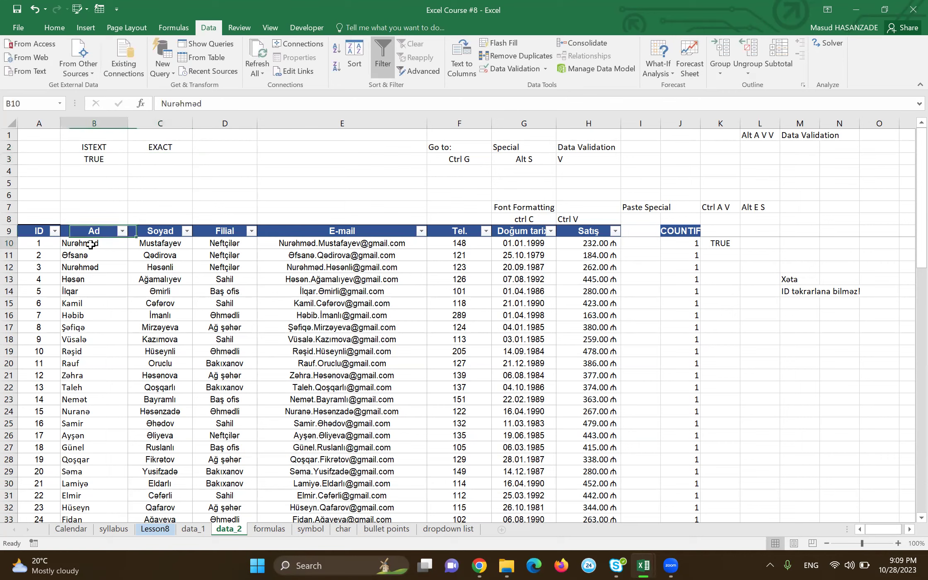
{"action": "left_click", "coordinate": [94, 266]}
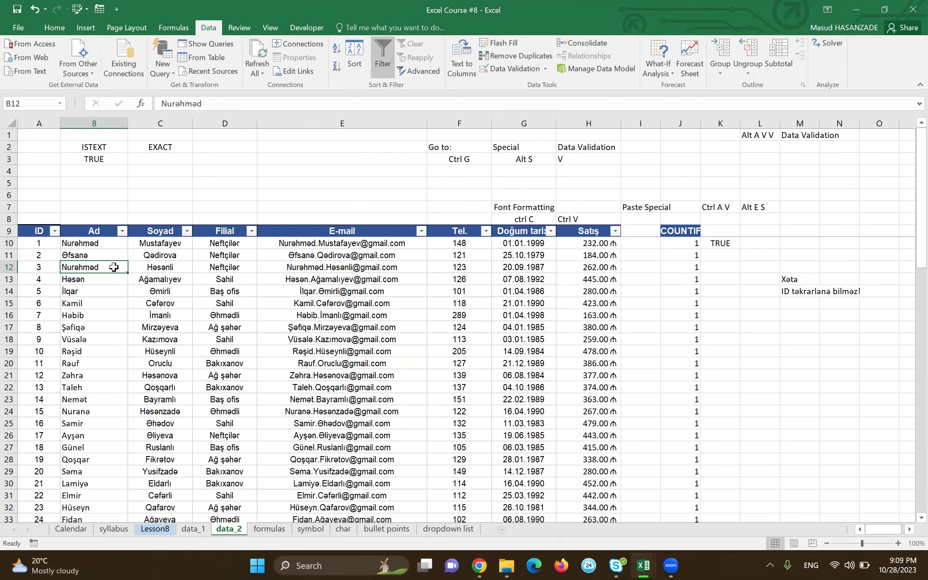
{"action": "key", "text": "Up"}
{"action": "key", "text": "Down"}
{"action": "key", "text": "Delete"}
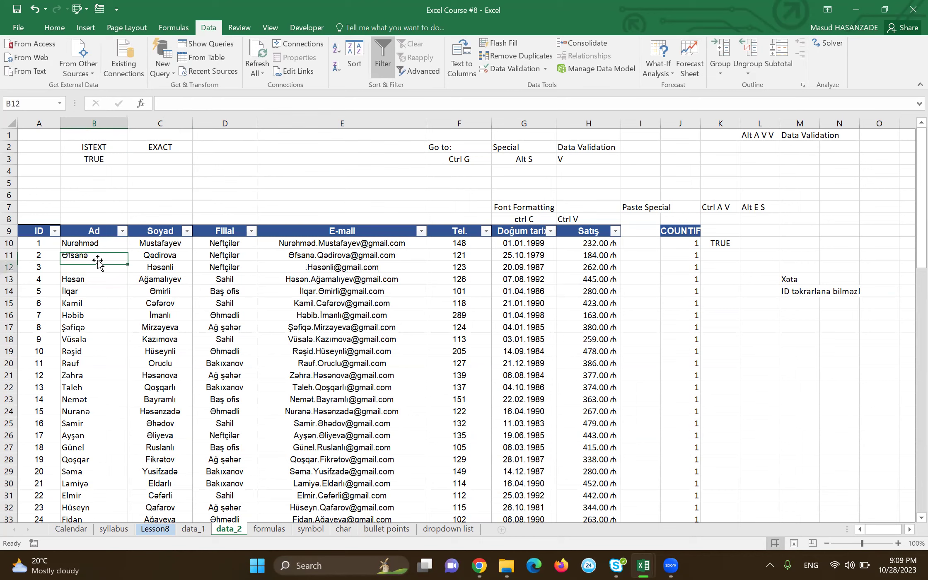
{"action": "key", "text": "ctrl+z"}
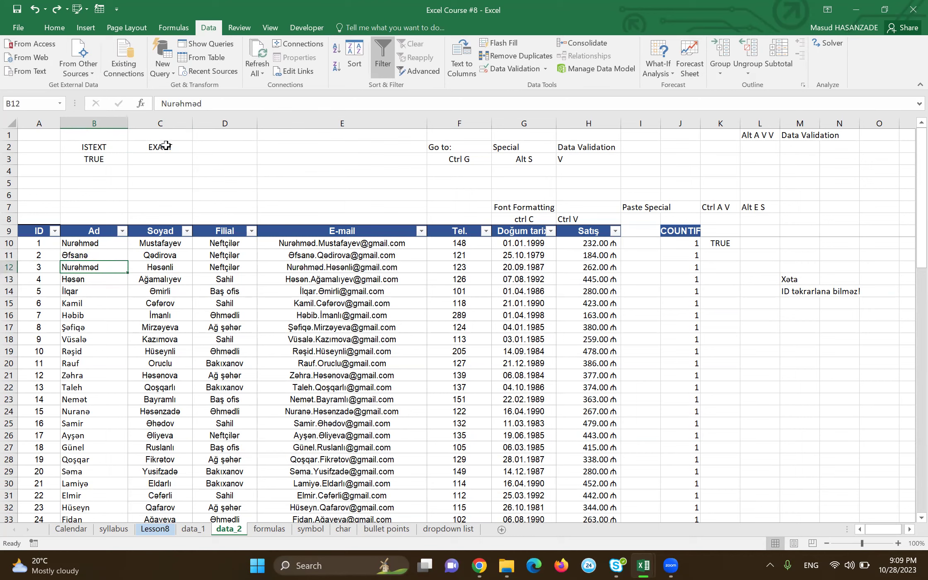
Step: Remove C2's EXACT label and select the Ad names B10:B46 for validation
{"action": "left_click", "coordinate": [165, 146]}
{"action": "key", "text": "Delete"}
{"action": "key", "text": "Left"}
{"action": "key", "text": "Down"}
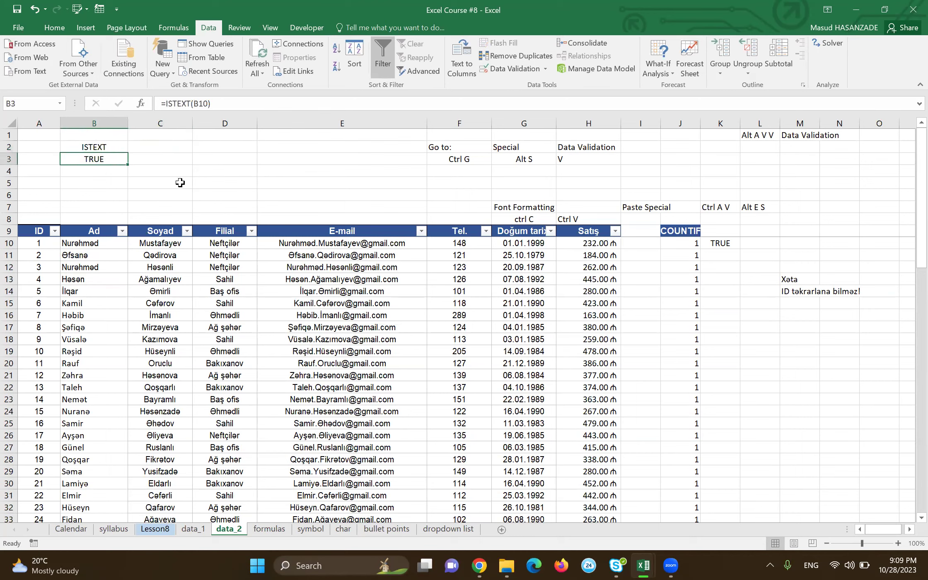
{"action": "left_click", "coordinate": [77, 231]}
{"action": "left_click", "coordinate": [77, 229]}
{"action": "scroll", "coordinate": [77, 231], "scroll_direction": "down", "scroll_amount": 5}
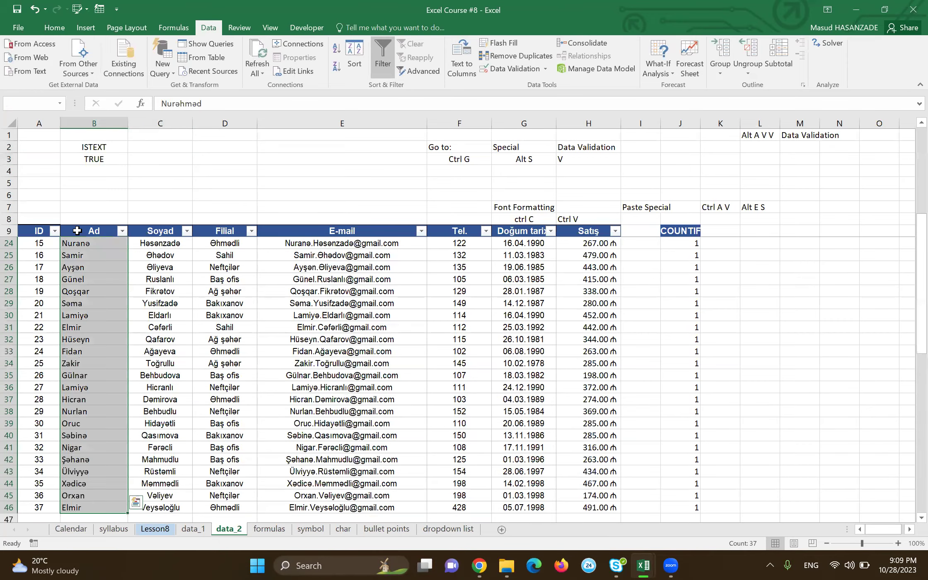
{"action": "key", "text": "alt+a"}
Step: Clear the old 2–30 text-length rule and set Allow to Custom
{"action": "key", "text": "v"}
{"action": "key", "text": "v"}
{"action": "left_click", "coordinate": [423, 317]}
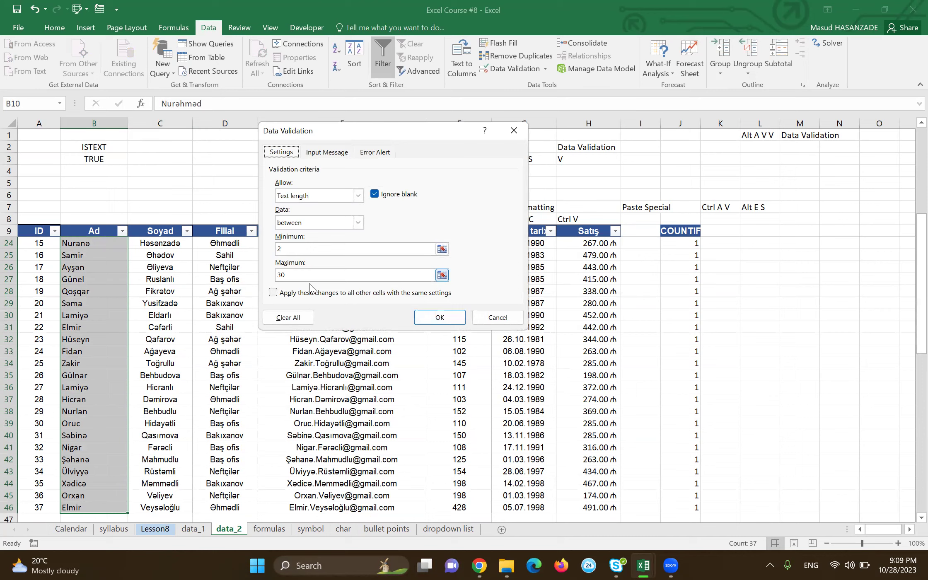
{"action": "left_click", "coordinate": [289, 317]}
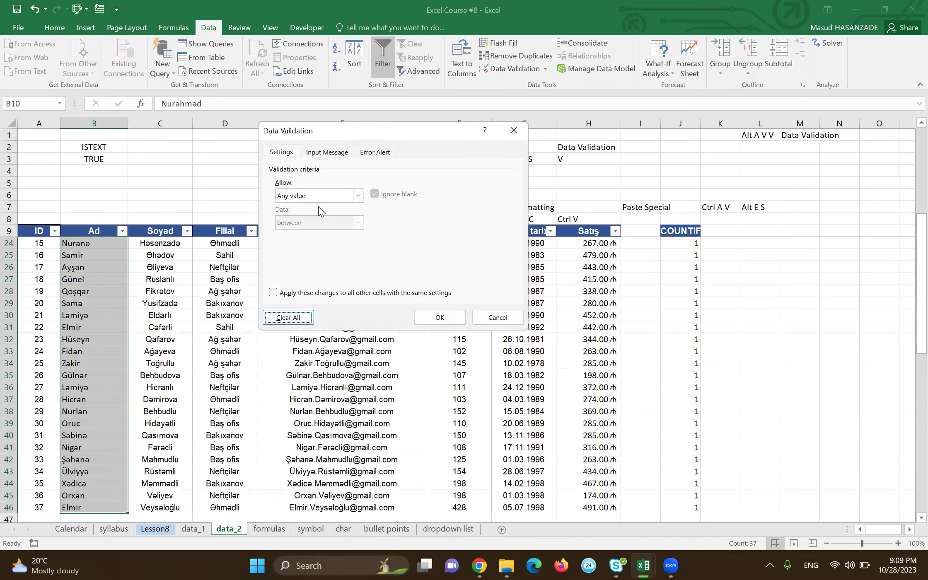
{"action": "left_click", "coordinate": [357, 195]}
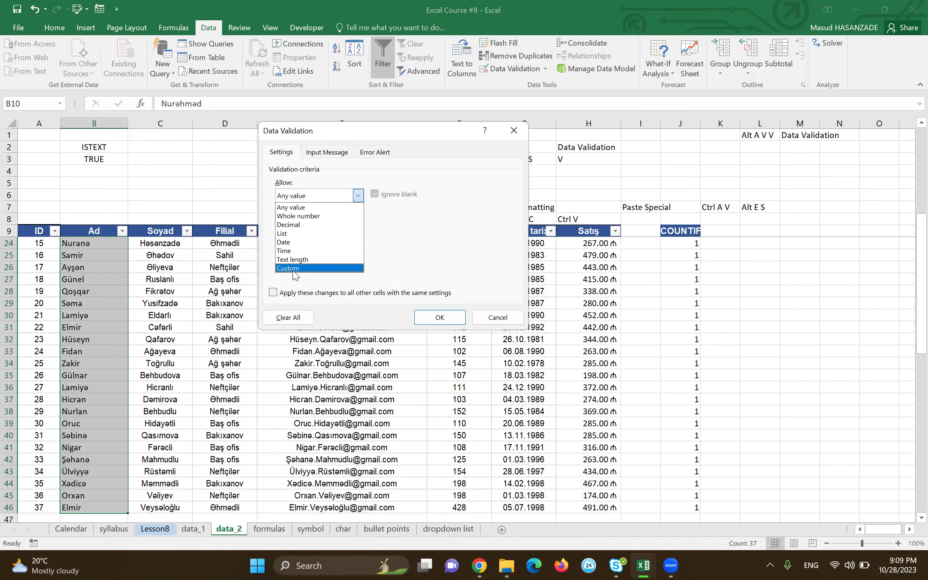
{"action": "left_click", "coordinate": [292, 270]}
Step: Enter =istext(a10) as the custom validation formula and apply it
{"action": "left_click", "coordinate": [309, 248]}
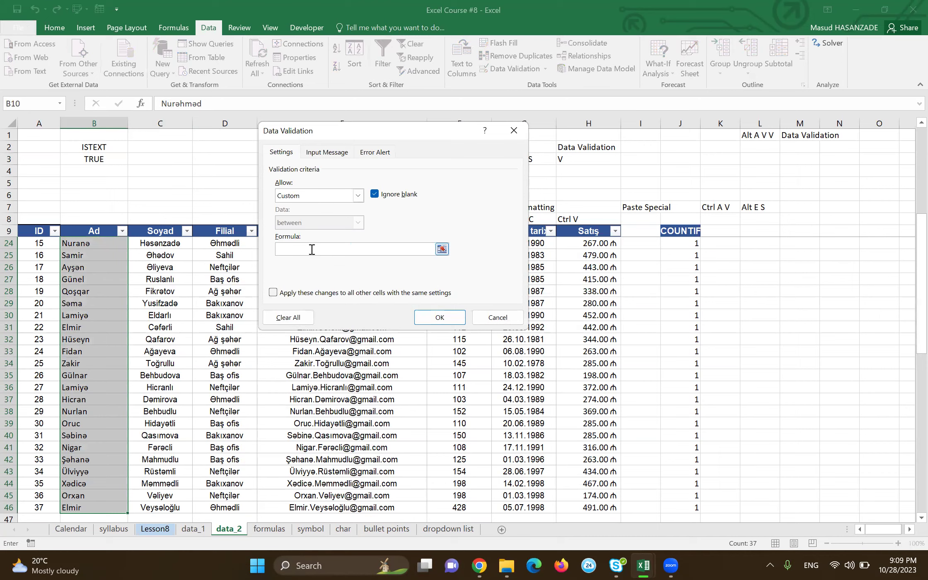
{"action": "type", "text": "="}
{"action": "type", "text": "t"}
{"action": "key", "text": "BackSpace"}
{"action": "key", "text": "BackSpace"}
{"action": "key", "text": "BackSpace"}
{"action": "key", "text": "BackSpace"}
{"action": "key", "text": "BackSpace"}
{"action": "key", "text": "BackSpace"}
{"action": "key", "text": "BackSpace"}
{"action": "key", "text": "BackSpace"}
{"action": "key", "text": "BackSpace"}
{"action": "type", "text": "istext"}
{"action": "type", "text": "a10)"}
{"action": "key", "text": "BackSpace"}
{"action": "key", "text": "BackSpace"}
{"action": "key", "text": "BackSpace"}
{"action": "key", "text": "BackSpace"}
{"action": "type", "text": "("}
{"action": "type", "text": "a10)"}
{"action": "left_click", "coordinate": [435, 314]}
{"action": "key", "text": "Up"}
{"action": "key", "text": "Down"}
{"action": "key", "text": "Down"}
{"action": "key", "text": "Down"}
{"action": "key", "text": "Up"}
{"action": "key", "text": "Up"}
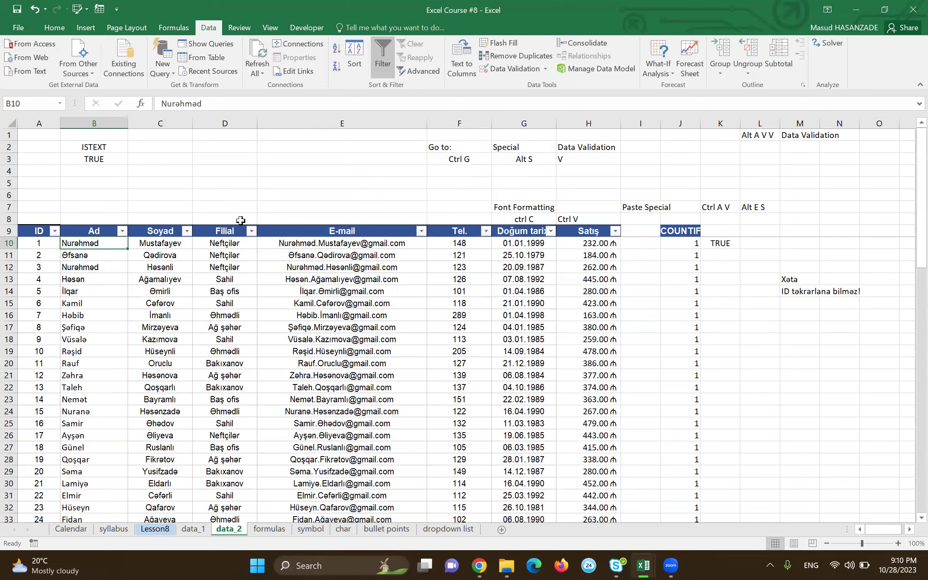
Step: Test the new rule by re-entering B10 and dismiss the validation error
{"action": "key", "text": "F2"}
{"action": "key", "text": "Return"}
{"action": "key", "text": "Escape"}
{"action": "key", "text": "Up"}
{"action": "key", "text": "Down"}
{"action": "key", "text": "Left"}
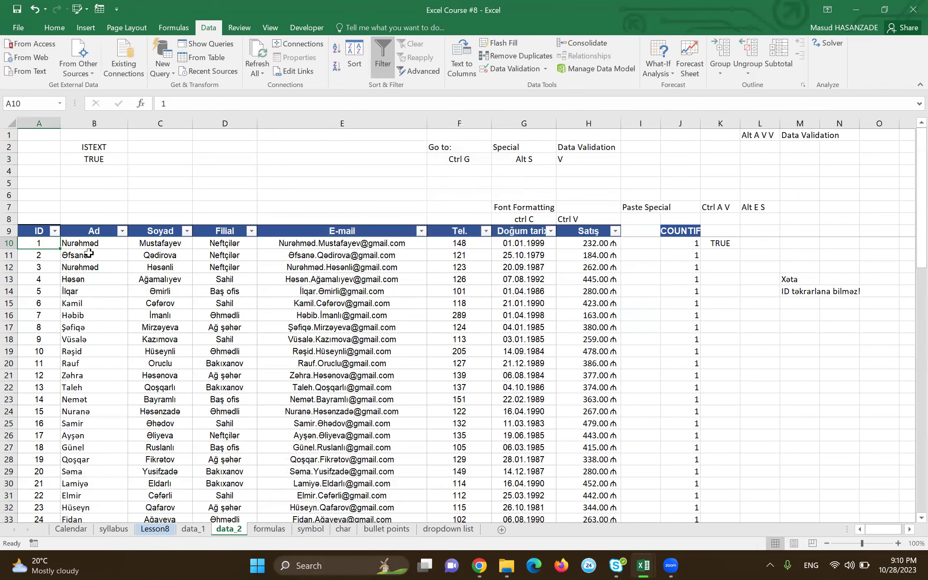
{"action": "key", "text": "Right"}
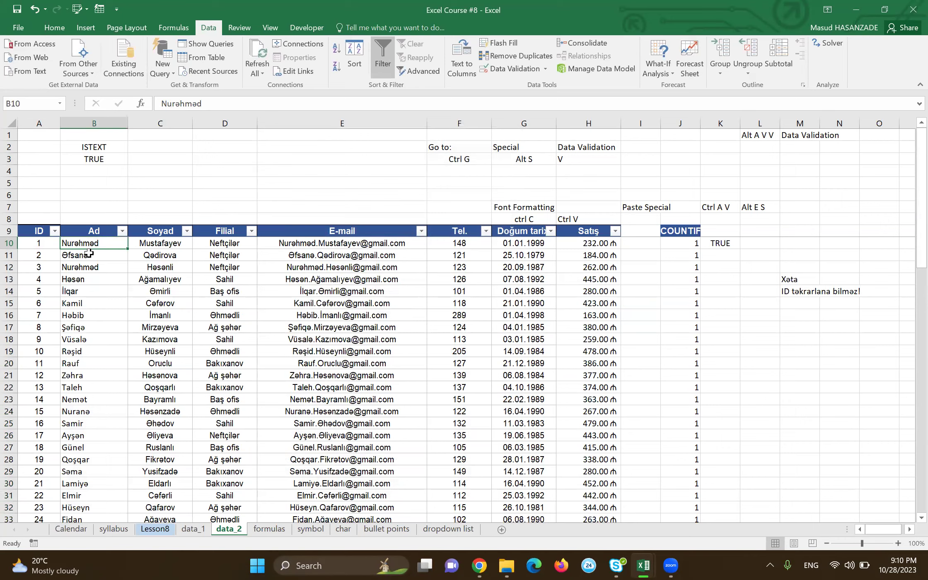
Step: Reapply the Custom rule =ISTEXT(A10) to the Ad name cells
{"action": "key", "text": "alt+a"}
{"action": "key", "text": "v"}
{"action": "key", "text": "v"}
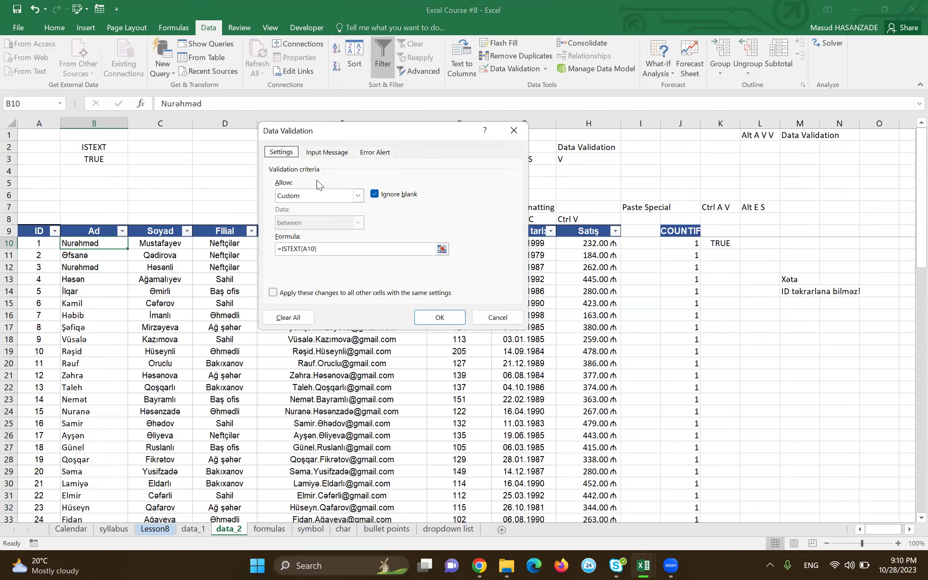
{"action": "left_click", "coordinate": [310, 196]}
{"action": "left_click", "coordinate": [310, 196]}
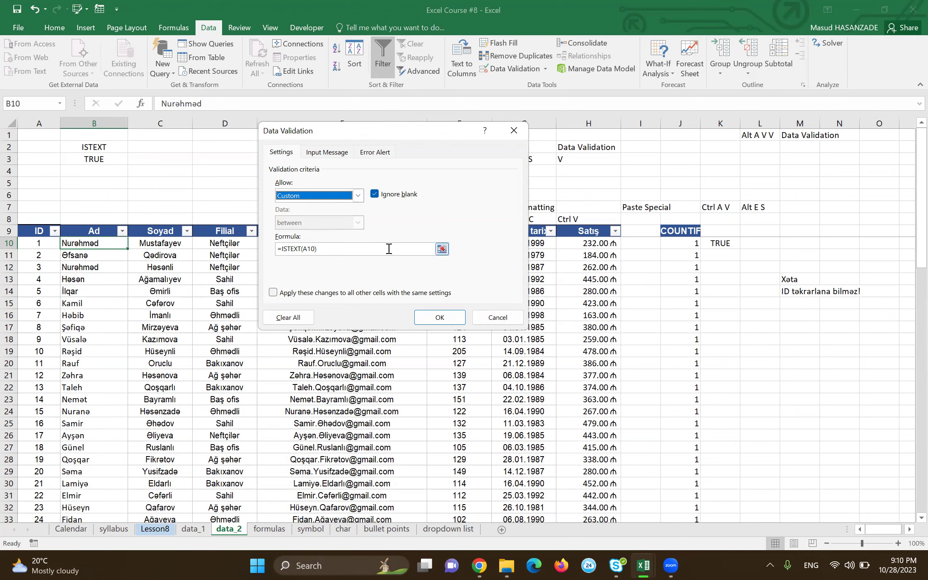
{"action": "left_click", "coordinate": [435, 317]}
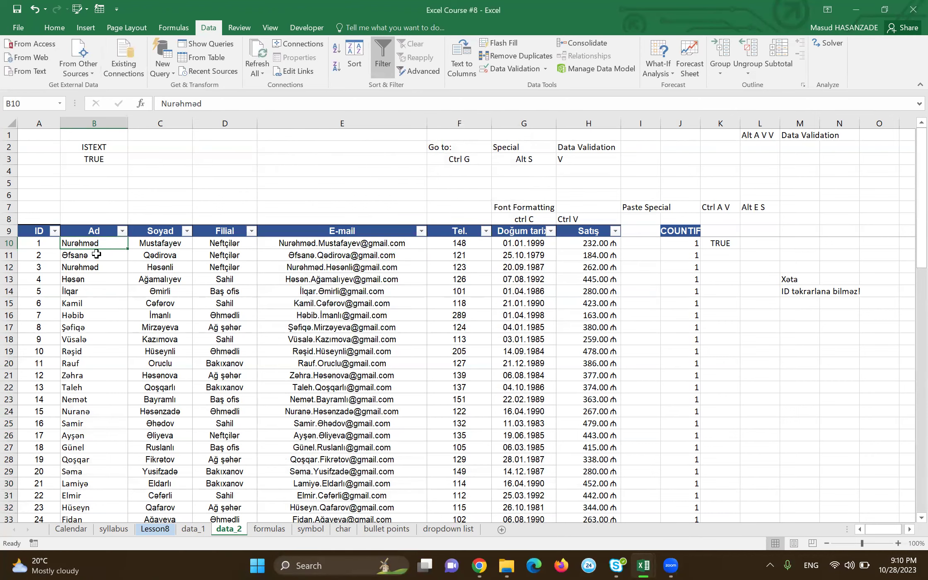
{"action": "type", "text": "2"}
{"action": "key", "text": "Return"}
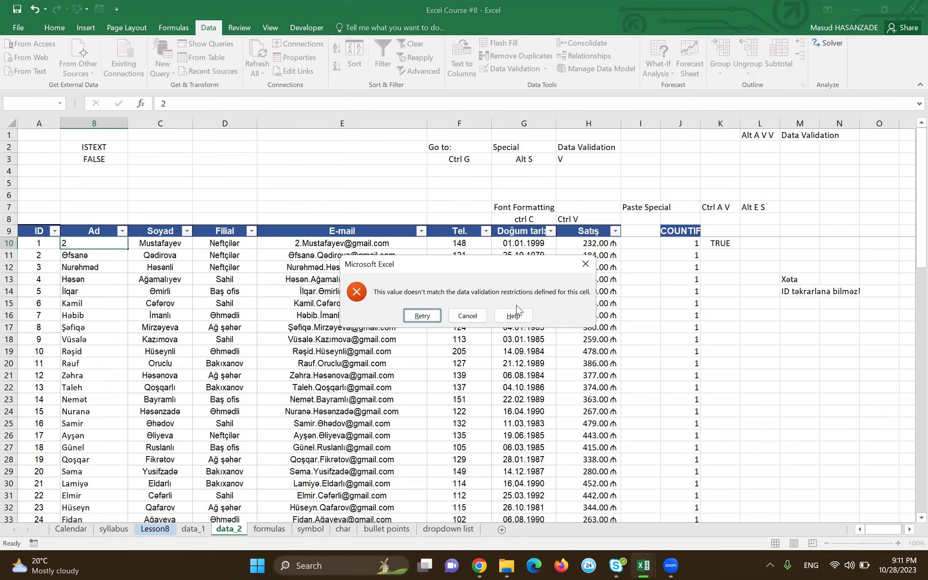
{"action": "left_click", "coordinate": [471, 318]}
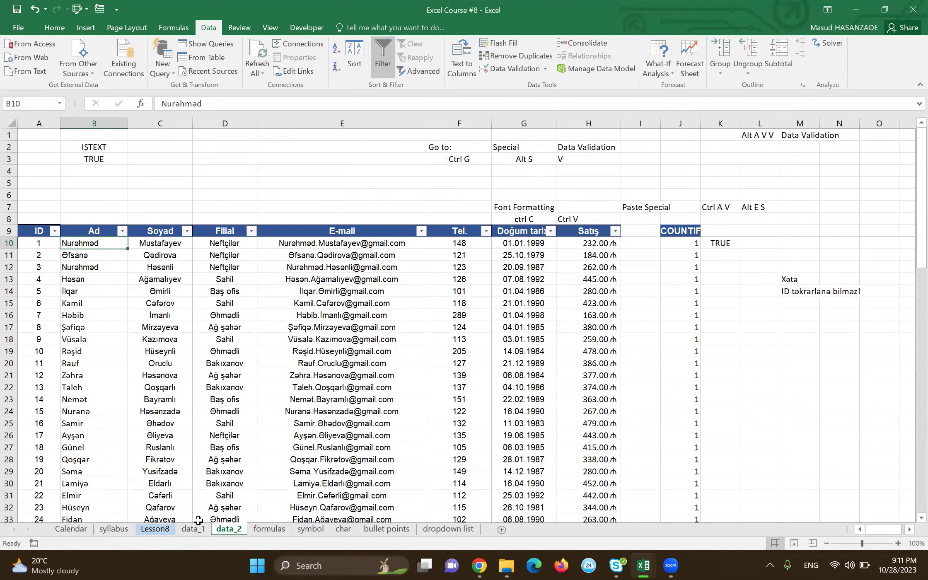
Step: Switch to the Lesson8 sheet and move to the Importing Data Into Microsoft Excel topic
{"action": "left_click", "coordinate": [152, 530]}
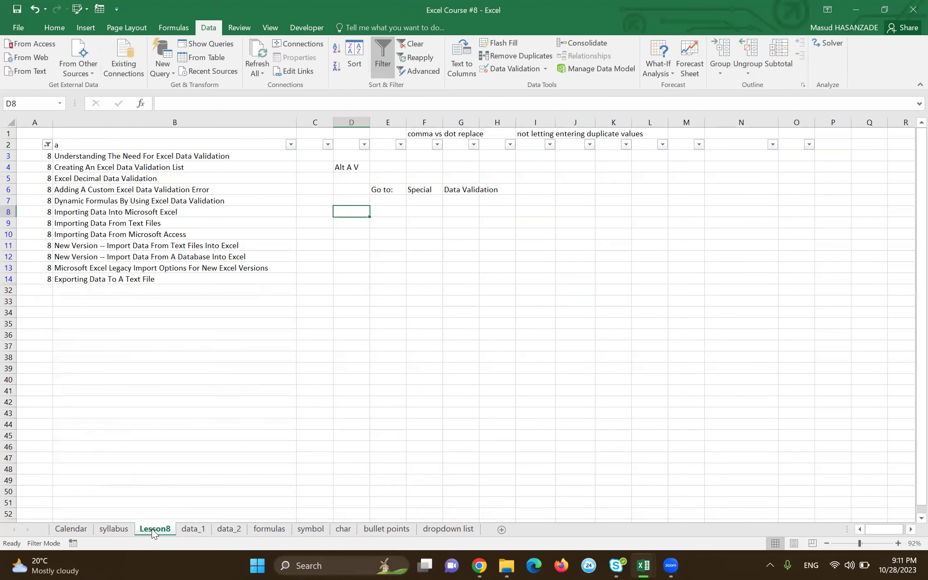
{"action": "key", "text": "Left"}
{"action": "key", "text": "Left"}
{"action": "key", "text": "Up"}
{"action": "key", "text": "Up"}
{"action": "key", "text": "Up"}
{"action": "key", "text": "Up"}
{"action": "key", "text": "Up"}
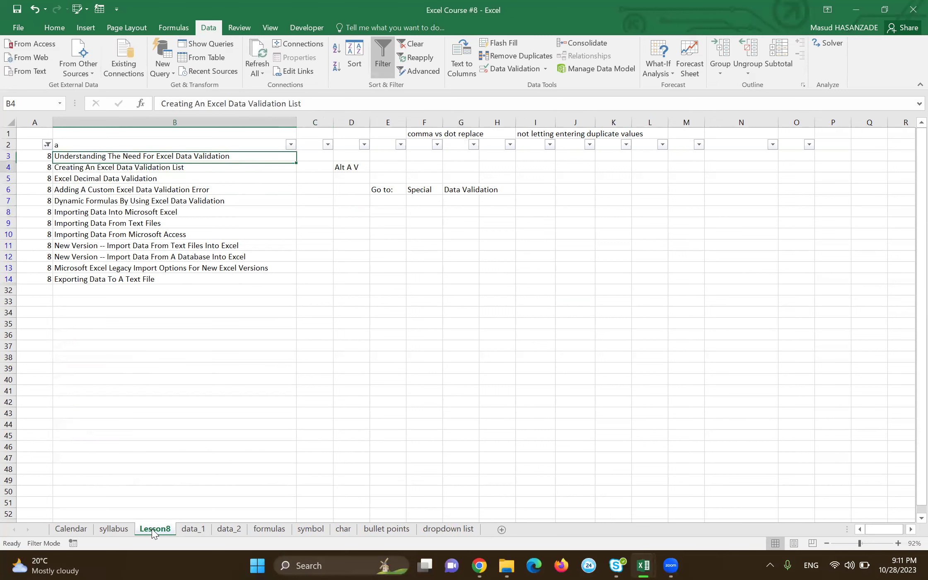
{"action": "key", "text": "Down"}
{"action": "key", "text": "Down"}
{"action": "key", "text": "Down"}
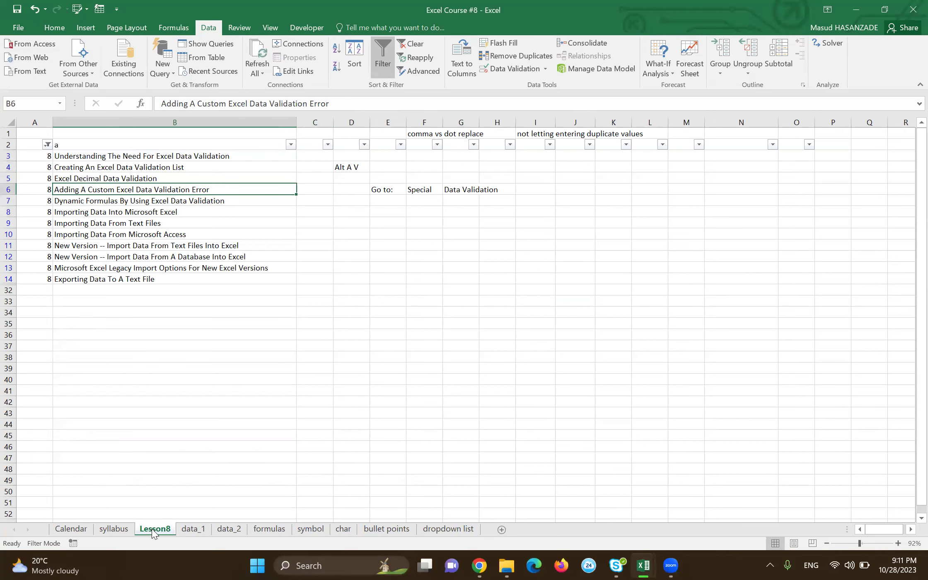
{"action": "key", "text": "Up"}
{"action": "key", "text": "Up"}
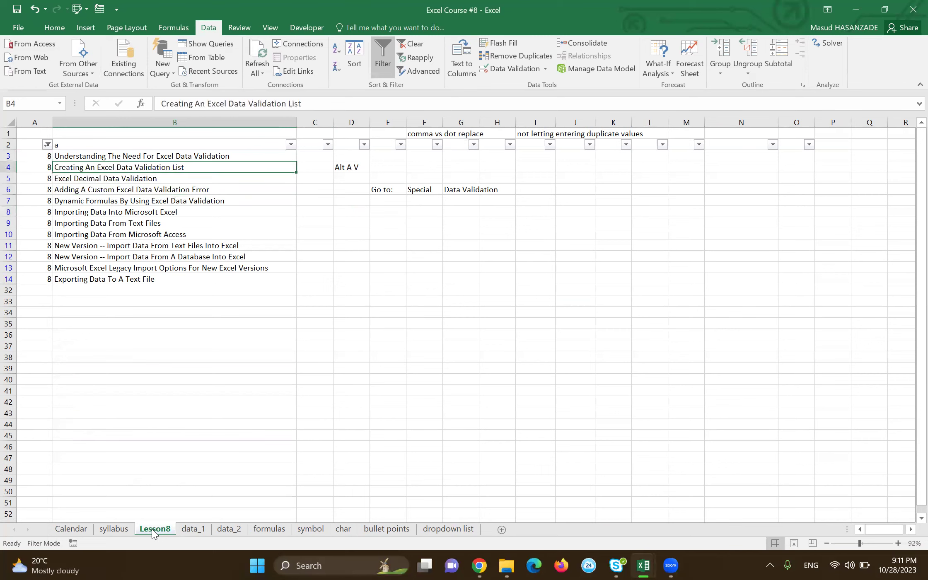
{"action": "left_click", "coordinate": [167, 191]}
{"action": "key", "text": "Down"}
{"action": "key", "text": "Down"}
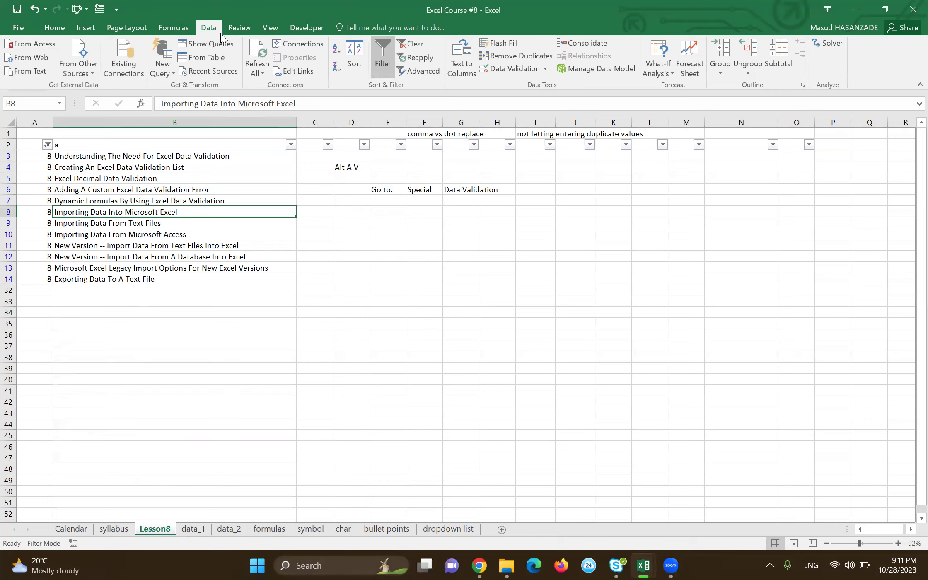
{"action": "key", "text": "alt+Tab"}
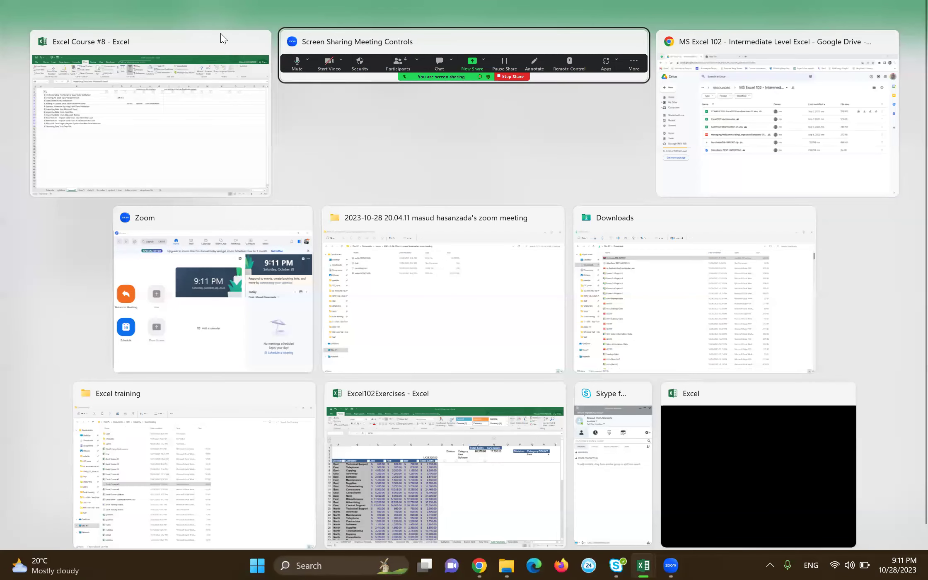
Step: Open the shared Excel trainings link in a new browser tab
{"action": "key", "text": "alt+Tab"}
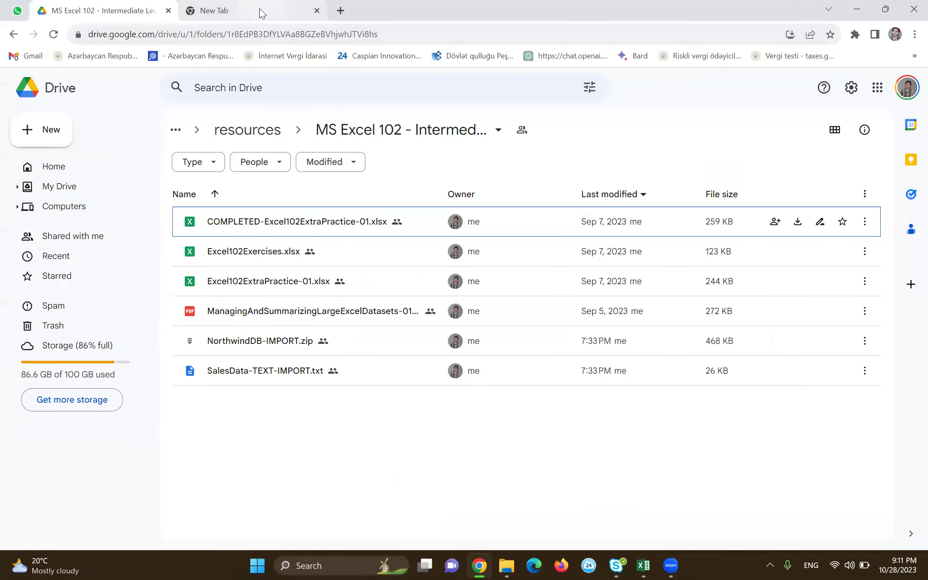
{"action": "left_click", "coordinate": [259, 8]}
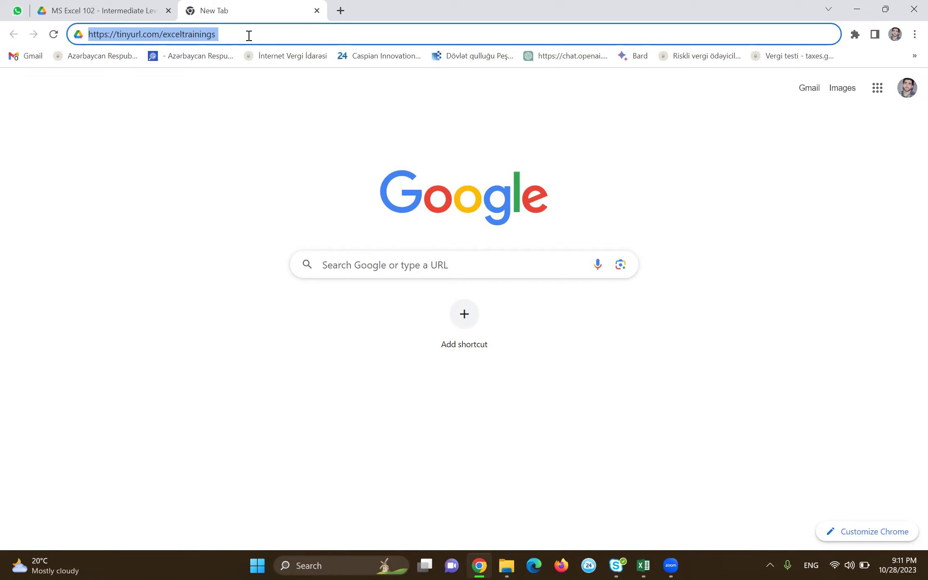
{"action": "key", "text": "Return"}
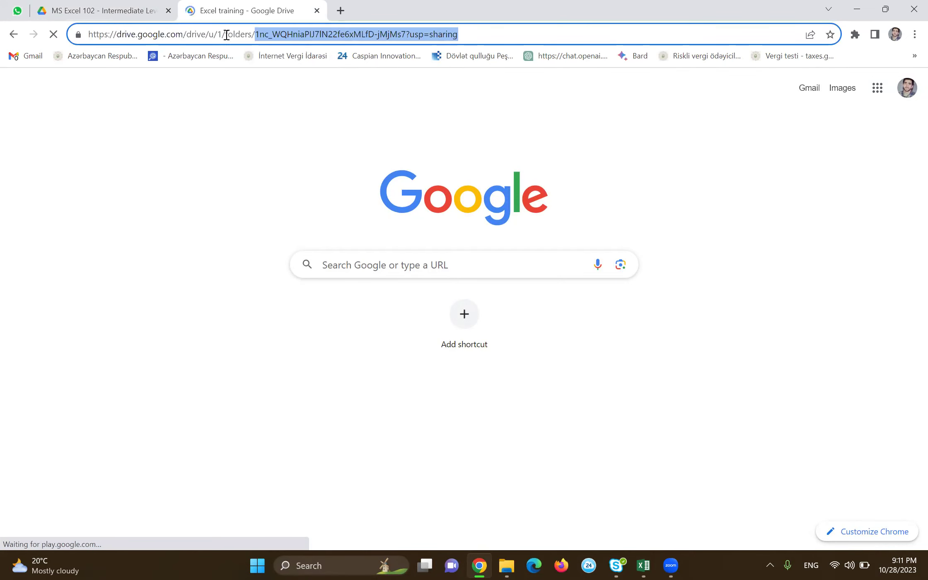
Step: Browse to resources > MS Excel 102, select SalesData-TEXT-IMPORT.txt, and return to Excel
{"action": "left_click", "coordinate": [233, 224]}
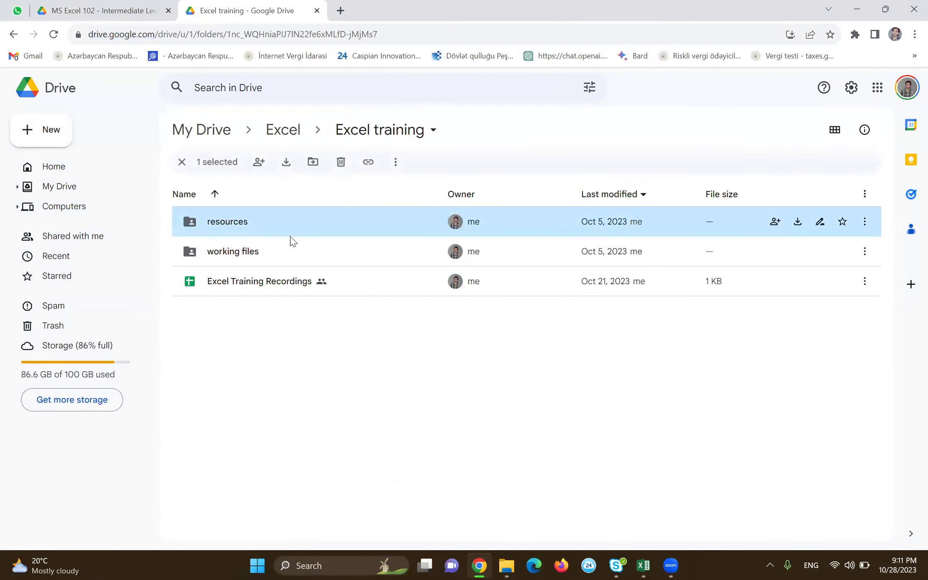
{"action": "double_click", "coordinate": [226, 219]}
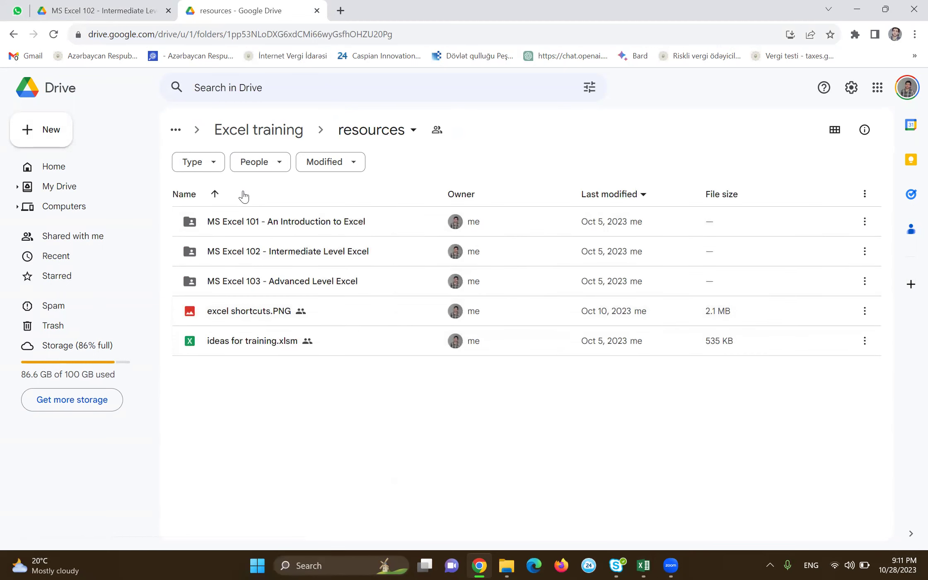
{"action": "left_click", "coordinate": [240, 130]}
{"action": "double_click", "coordinate": [223, 211]}
{"action": "double_click", "coordinate": [289, 252]}
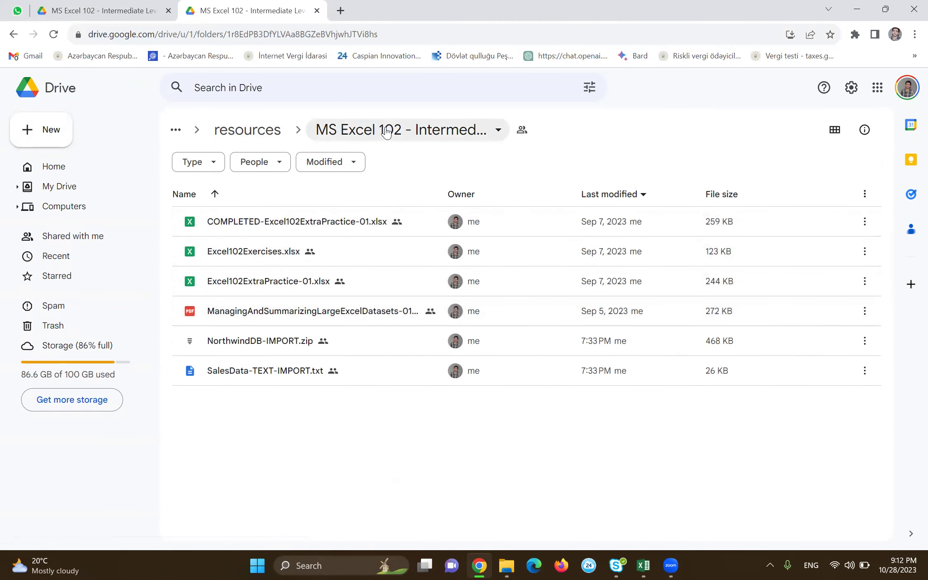
{"action": "left_click", "coordinate": [237, 373]}
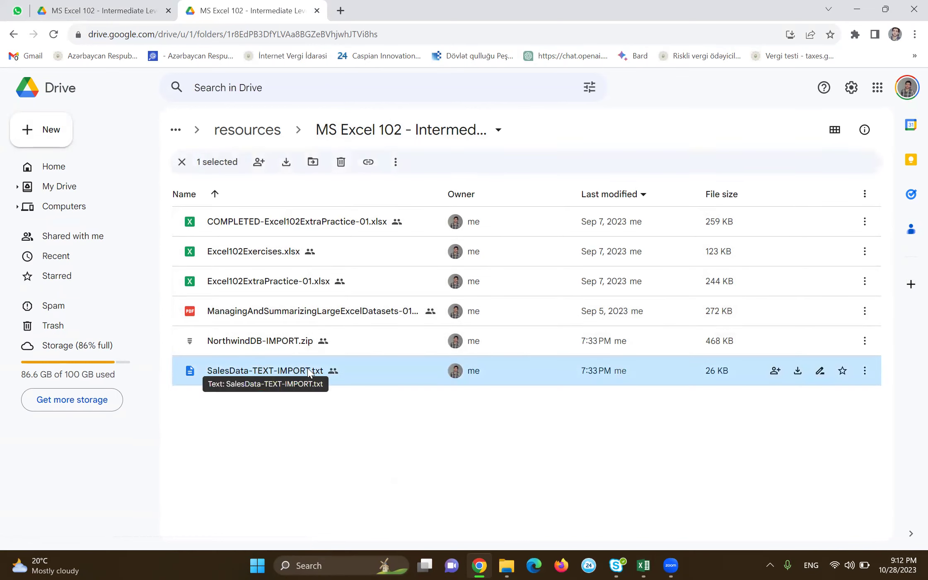
{"action": "key", "text": "alt+Tab"}
{"action": "key", "text": "alt+Tab"}
{"action": "key", "text": "alt+shift+Tab"}
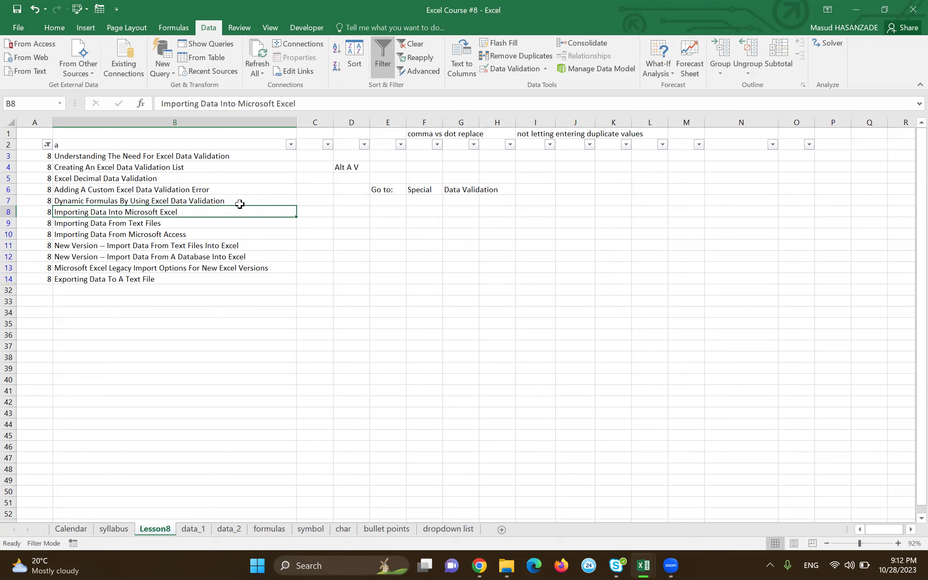
{"action": "left_click", "coordinate": [342, 200]}
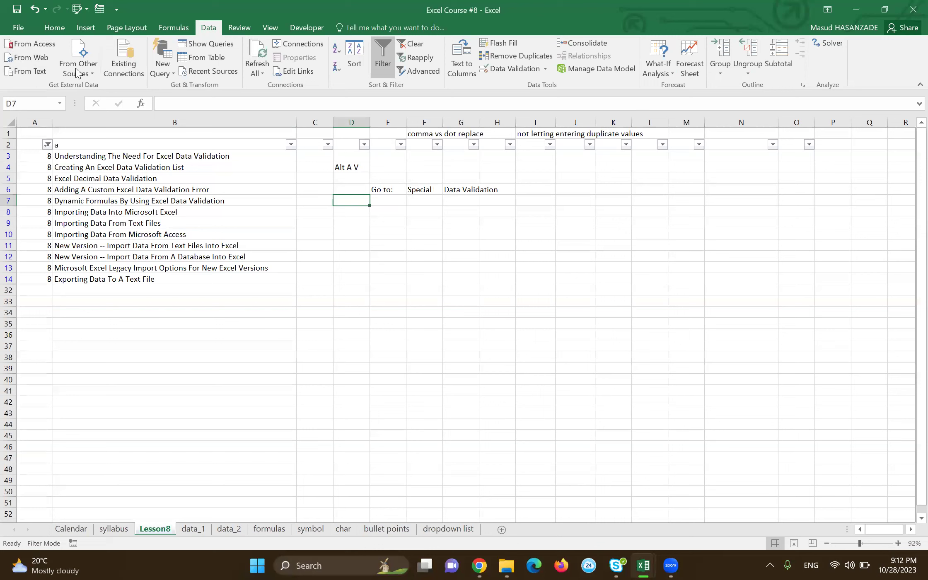
{"action": "left_click", "coordinate": [91, 73]}
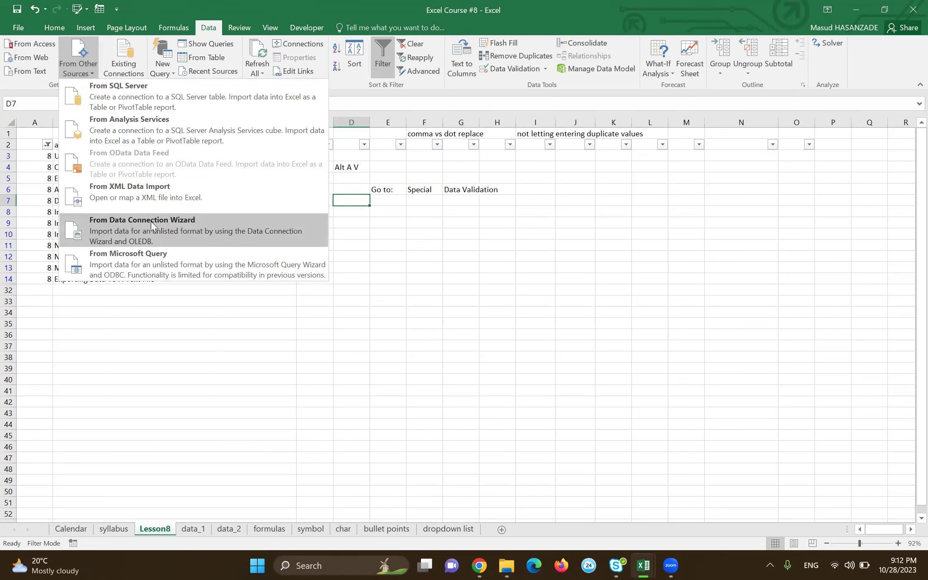
{"action": "left_click", "coordinate": [85, 69]}
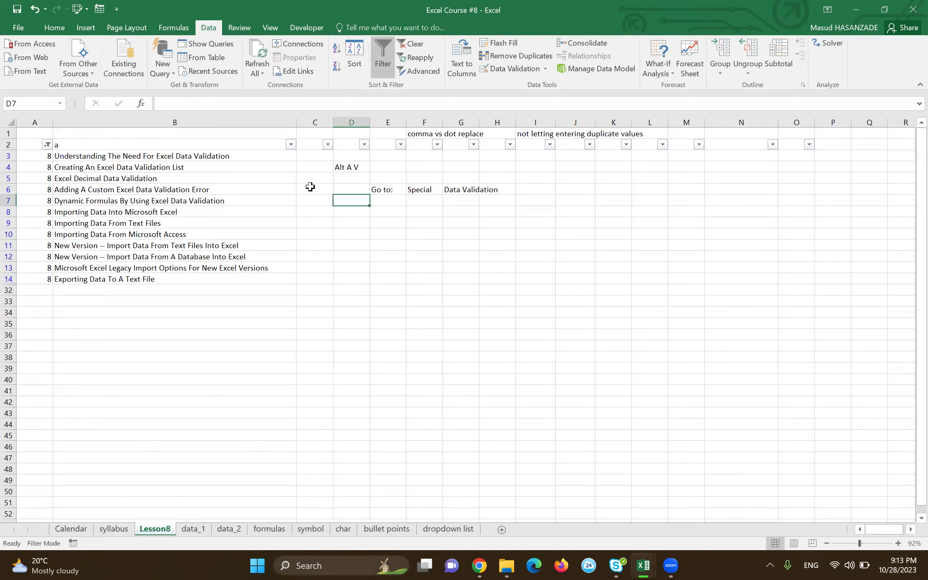
Step: Import SalesData-TEXT-IMPORT as a text file via Data > From Text
{"action": "left_click", "coordinate": [33, 73]}
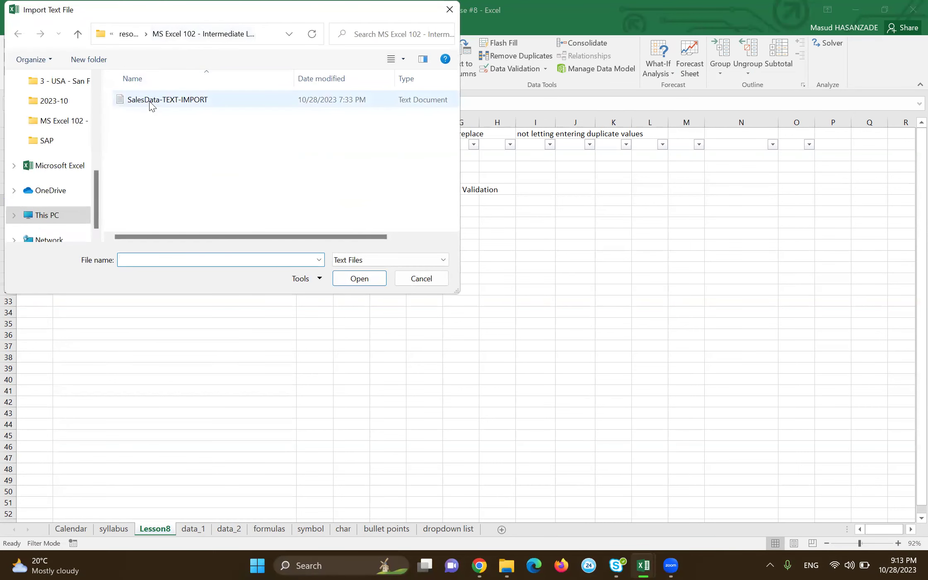
{"action": "mouse_move", "coordinate": [166, 100]}
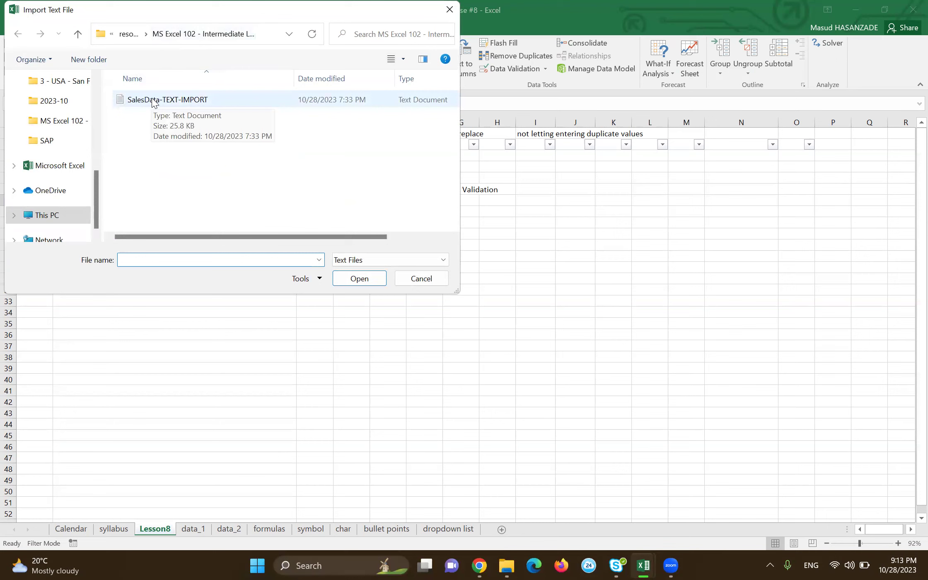
{"action": "left_click", "coordinate": [154, 102]}
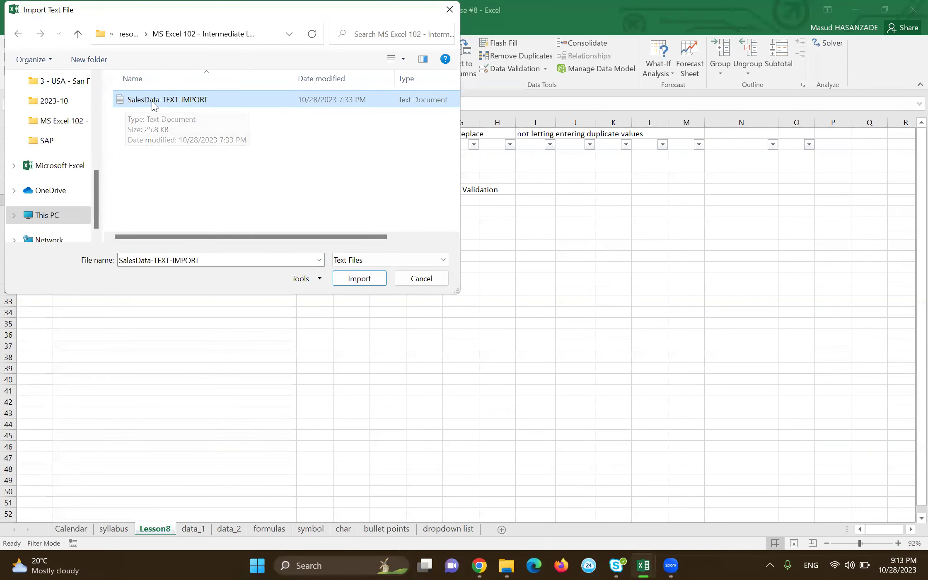
{"action": "left_click_drag", "start_coordinate": [233, 18], "coordinate": [438, 117]}
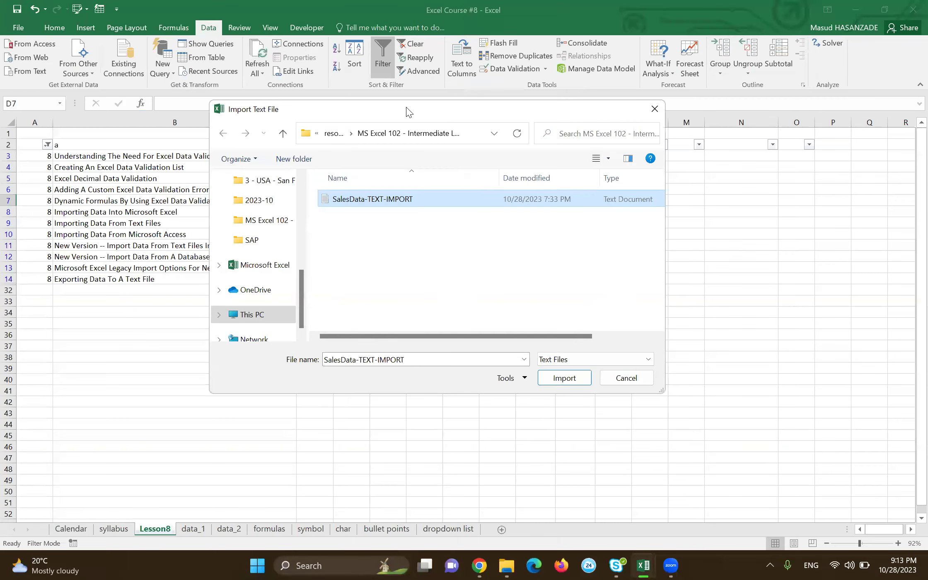
{"action": "left_click", "coordinate": [575, 379]}
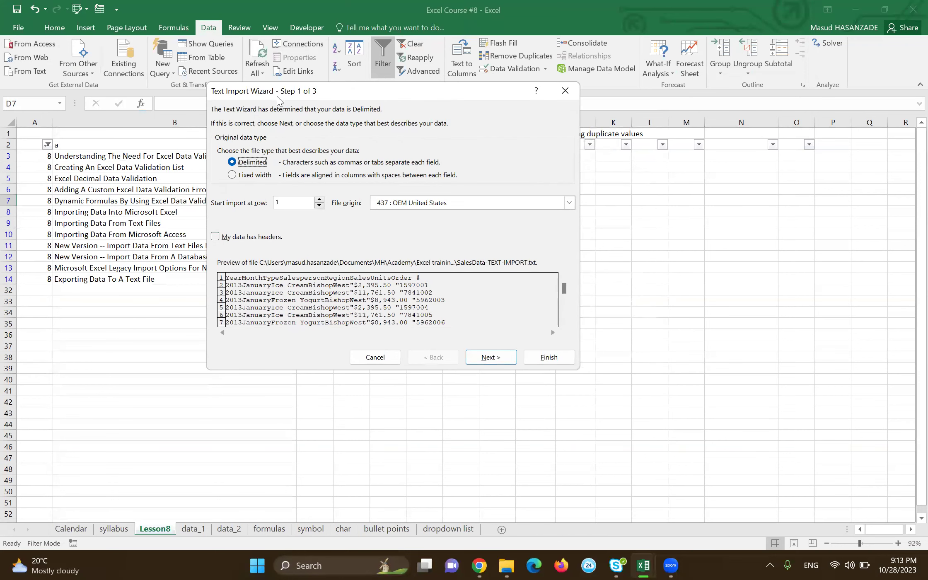
Step: Tick My data has headers in wizard step 1 and advance to the delimiter step
{"action": "left_click_drag", "start_coordinate": [276, 92], "coordinate": [327, 96]}
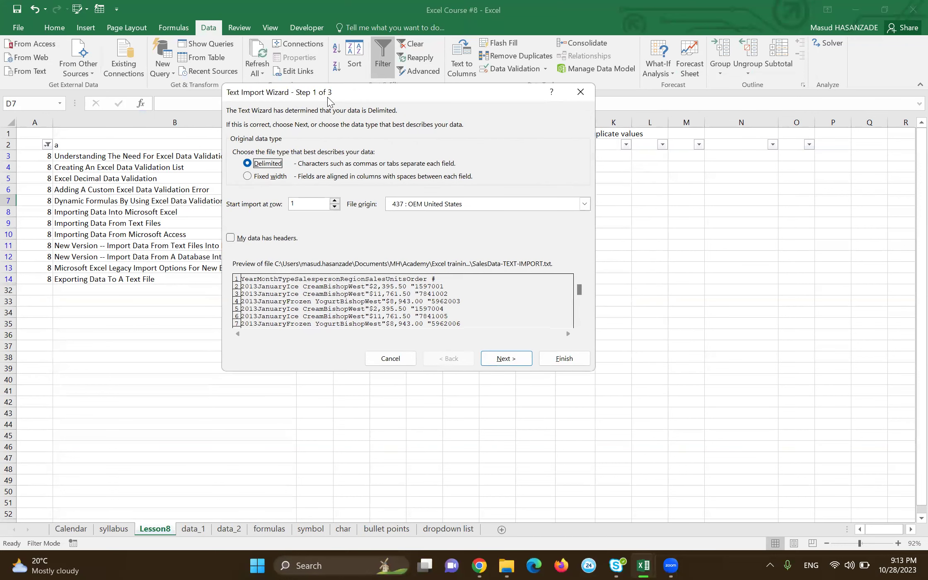
{"action": "left_click_drag", "start_coordinate": [327, 97], "coordinate": [167, 104]}
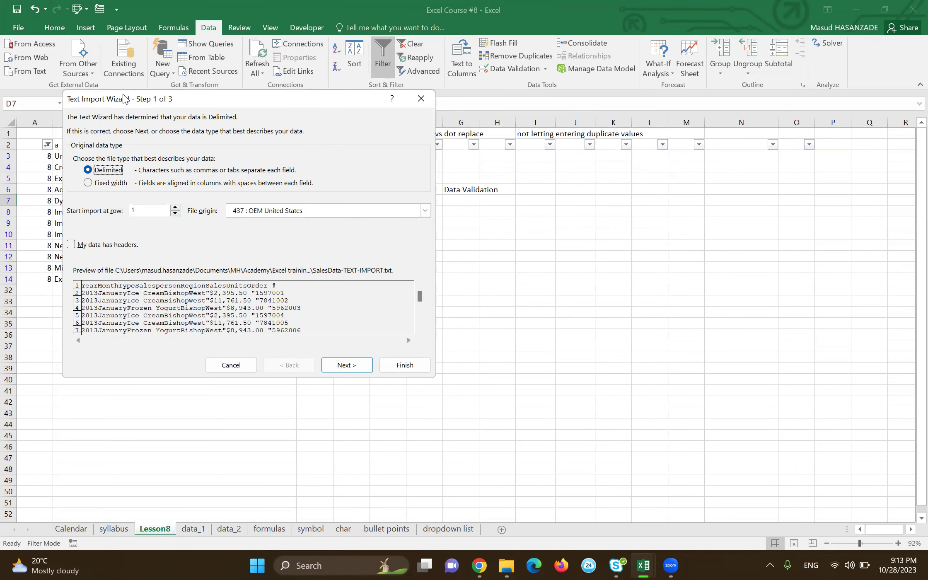
{"action": "left_click_drag", "start_coordinate": [147, 99], "coordinate": [373, 105]}
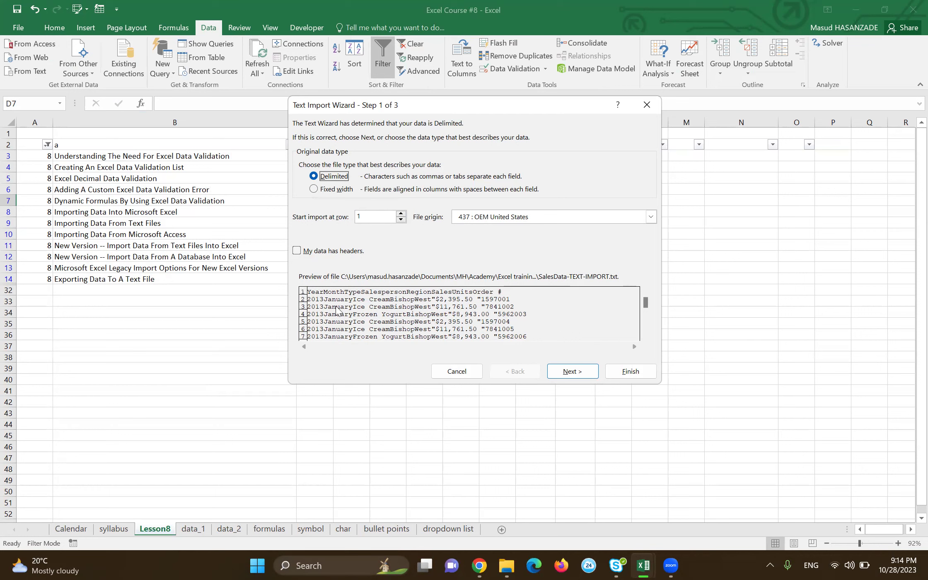
{"action": "left_click", "coordinate": [297, 251]}
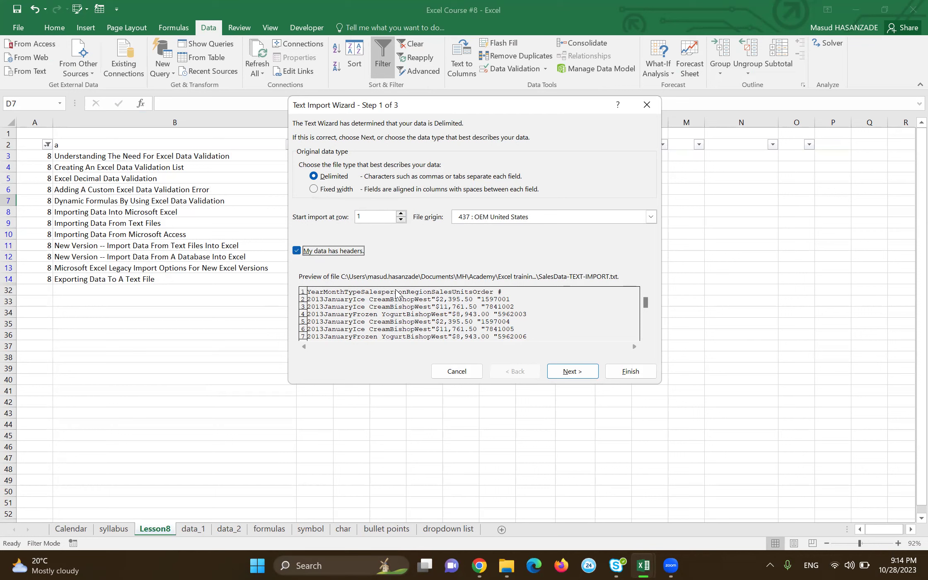
{"action": "left_click", "coordinate": [571, 371]}
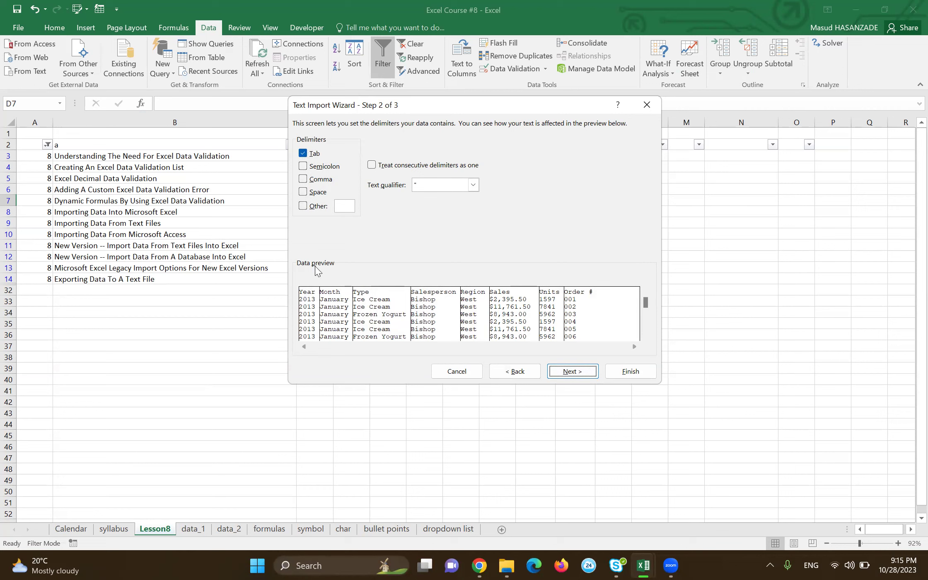
Step: Keep Tab as the only delimiter for the sales text file in the Text Import Wizard
{"action": "left_click", "coordinate": [320, 155]}
{"action": "left_click", "coordinate": [304, 179]}
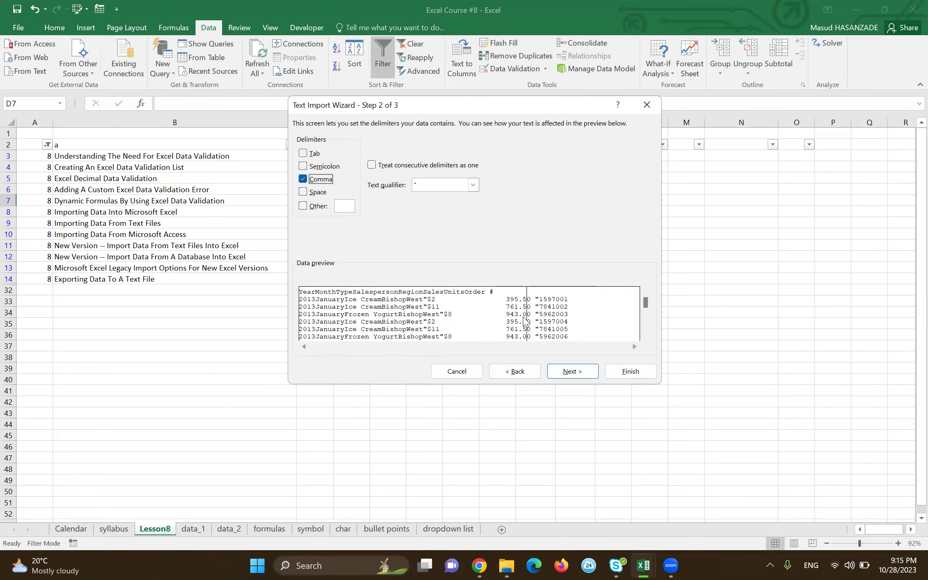
{"action": "left_click", "coordinate": [302, 178]}
{"action": "left_click", "coordinate": [303, 154]}
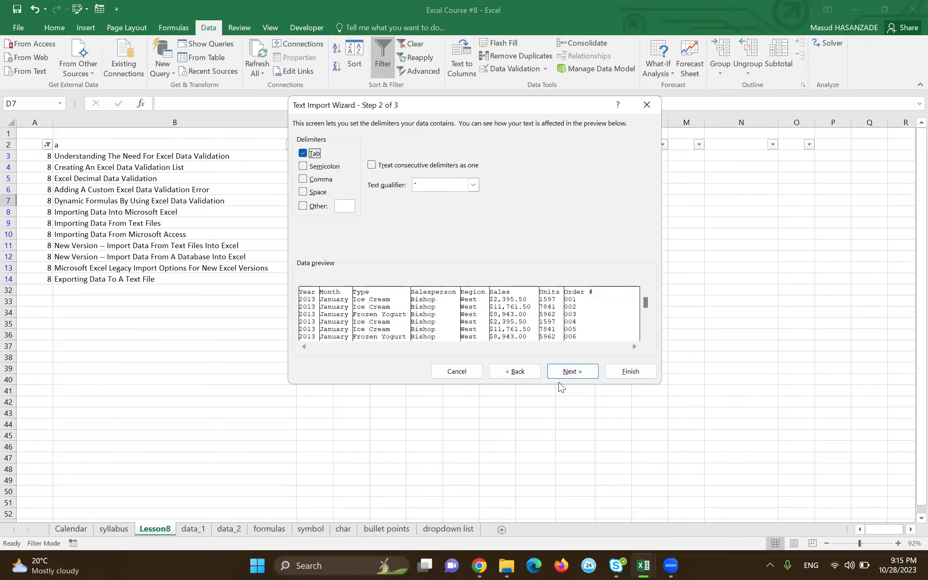
Step: Finish the wizard and place the imported data on a new worksheet, Sheet7
{"action": "left_click", "coordinate": [577, 375]}
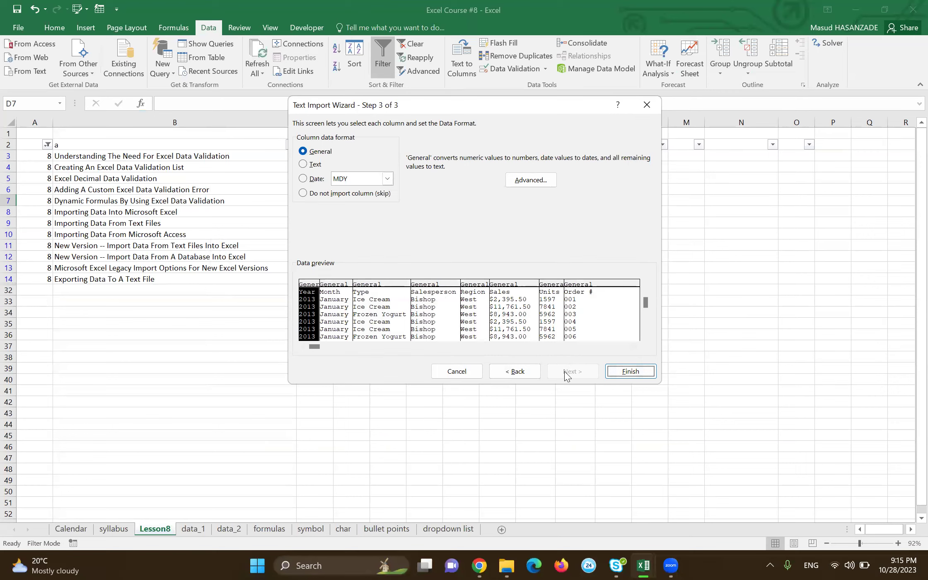
{"action": "left_click", "coordinate": [630, 372]}
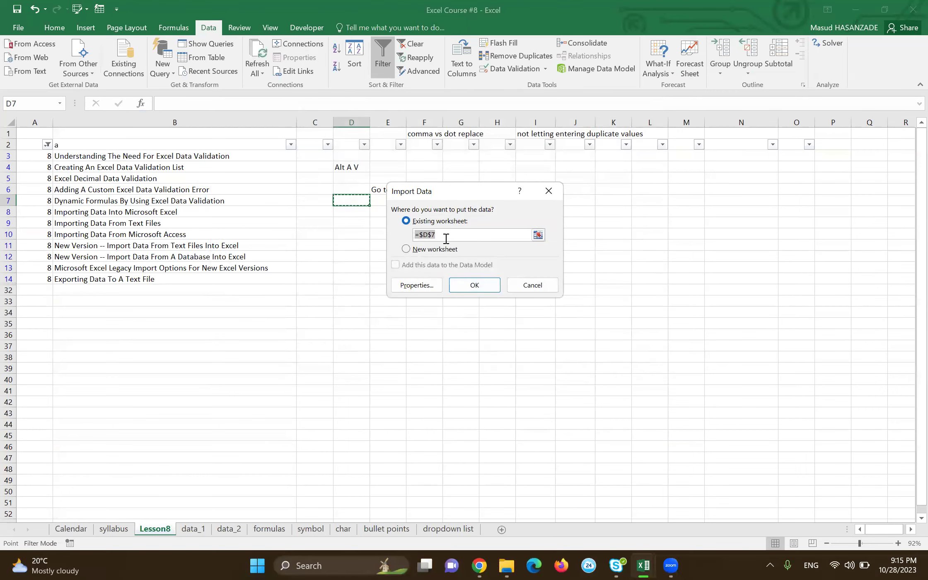
{"action": "left_click", "coordinate": [407, 250]}
{"action": "left_click_drag", "start_coordinate": [409, 253], "coordinate": [451, 236]}
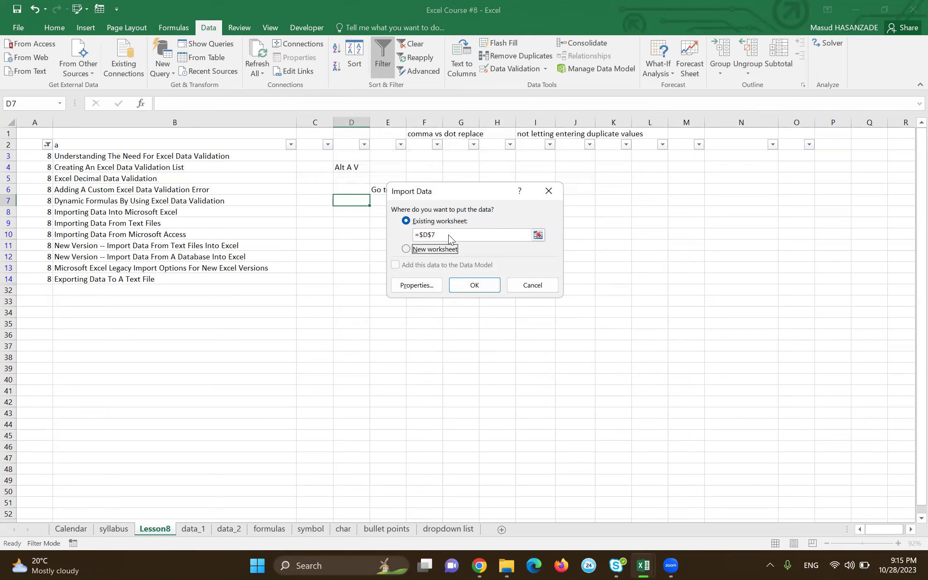
{"action": "left_click", "coordinate": [410, 249]}
{"action": "left_click", "coordinate": [475, 286]}
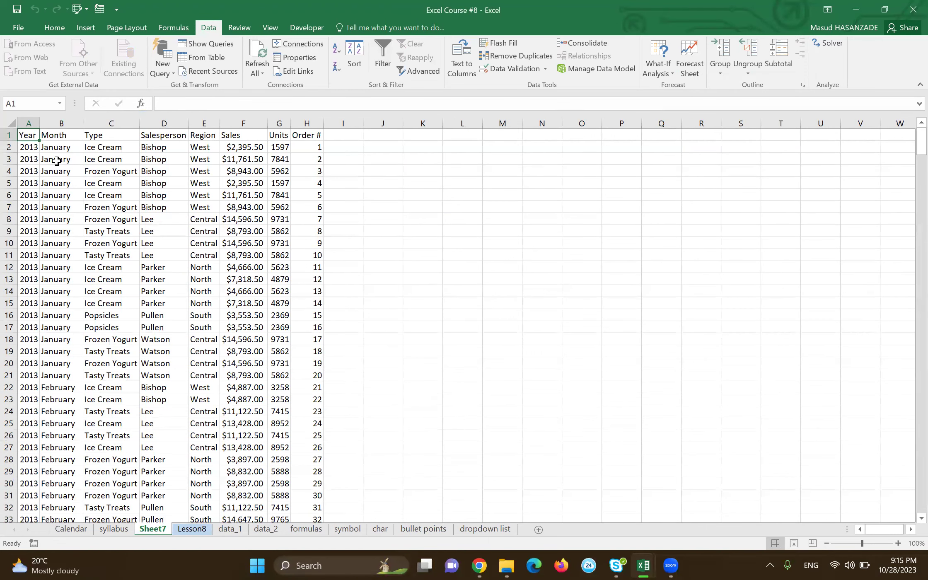
Step: Select the whole imported sales table and name the range SalesData
{"action": "left_click", "coordinate": [55, 159]}
{"action": "key", "text": "Up"}
{"action": "key", "text": "Left"}
{"action": "key", "text": "Right"}
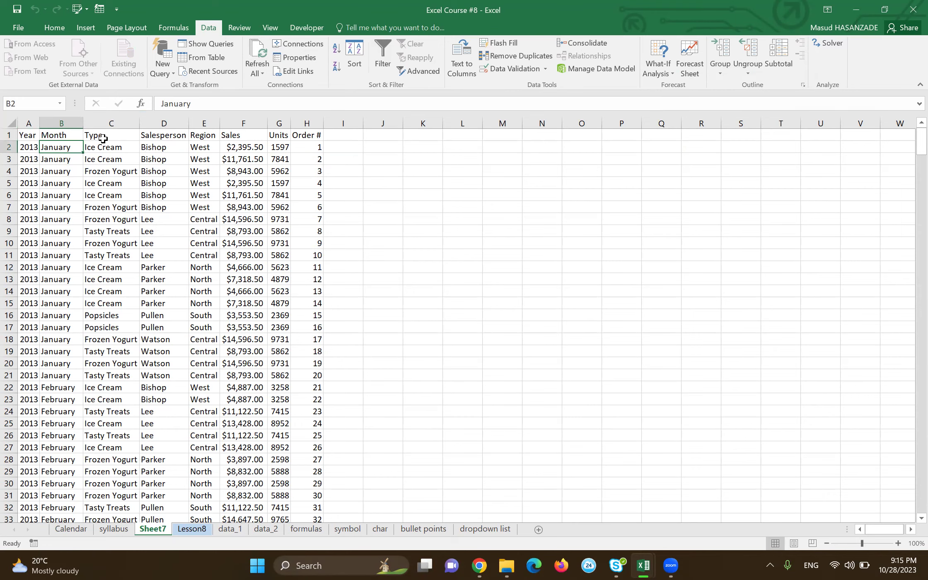
{"action": "key", "text": "ctrl+Home"}
{"action": "key", "text": "ctrl+shift+Right"}
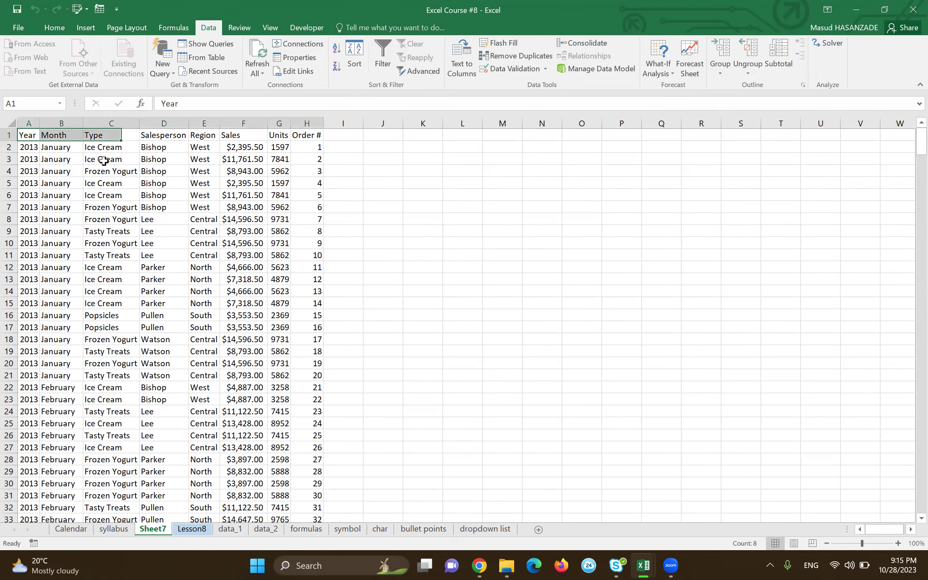
{"action": "key", "text": "ctrl+shift+Down"}
{"action": "type", "text": "SalesData"}
{"action": "key", "text": "Return"}
{"action": "key", "text": "ctrl+Home"}
{"action": "key", "text": "Down"}
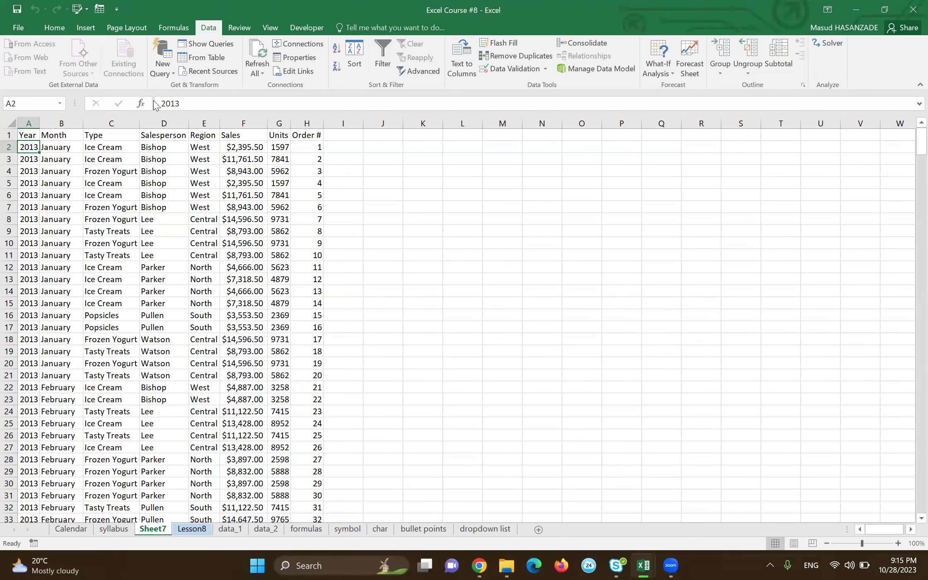
Step: Switch to the Excel training folder window in File Explorer
{"action": "key", "text": "alt+Tab"}
{"action": "key", "text": "Down"}
{"action": "key", "text": "Down"}
{"action": "key", "text": "Left"}
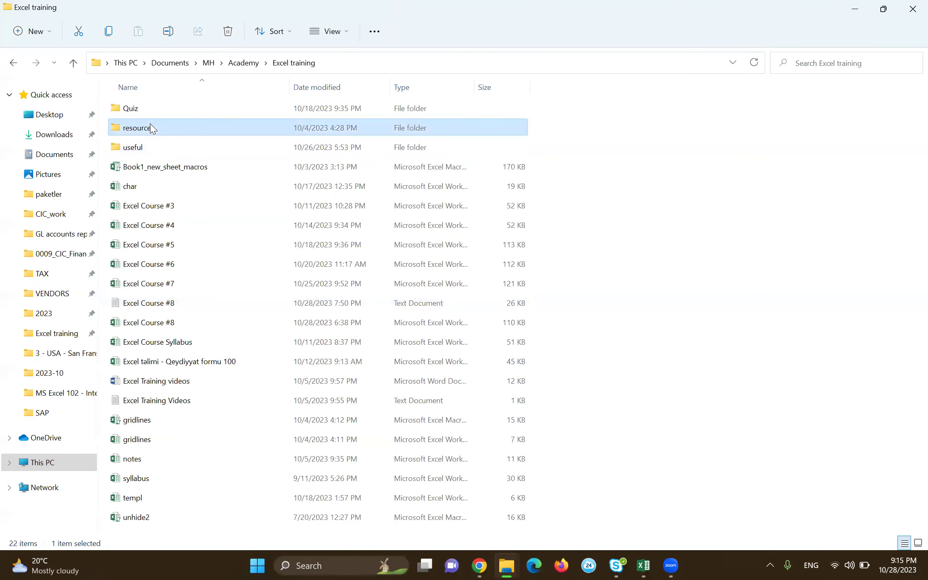
Step: Open SalesData-TEXT-IMPORT from resources > MS Excel 102 in Notepad and scroll through it
{"action": "double_click", "coordinate": [151, 126]}
{"action": "double_click", "coordinate": [157, 147]}
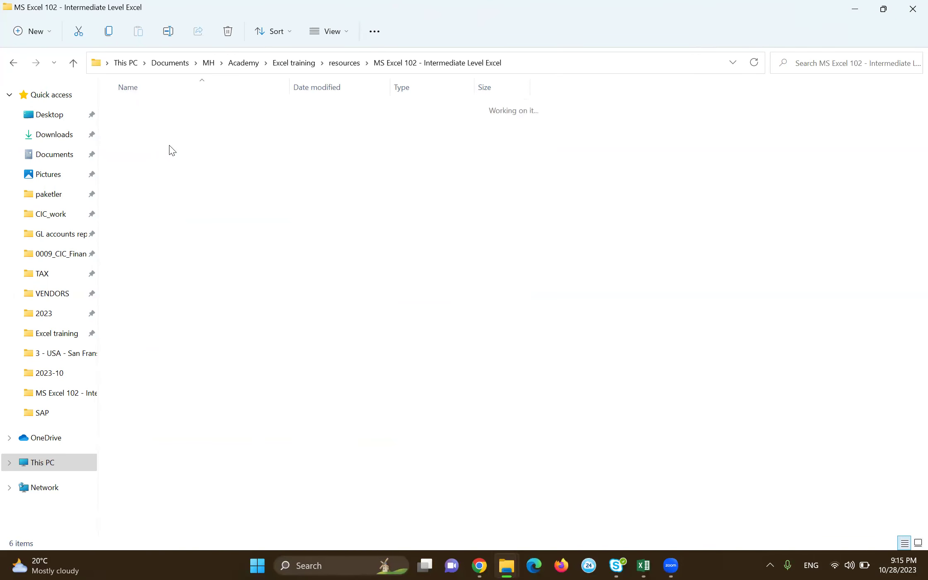
{"action": "left_click", "coordinate": [157, 206]}
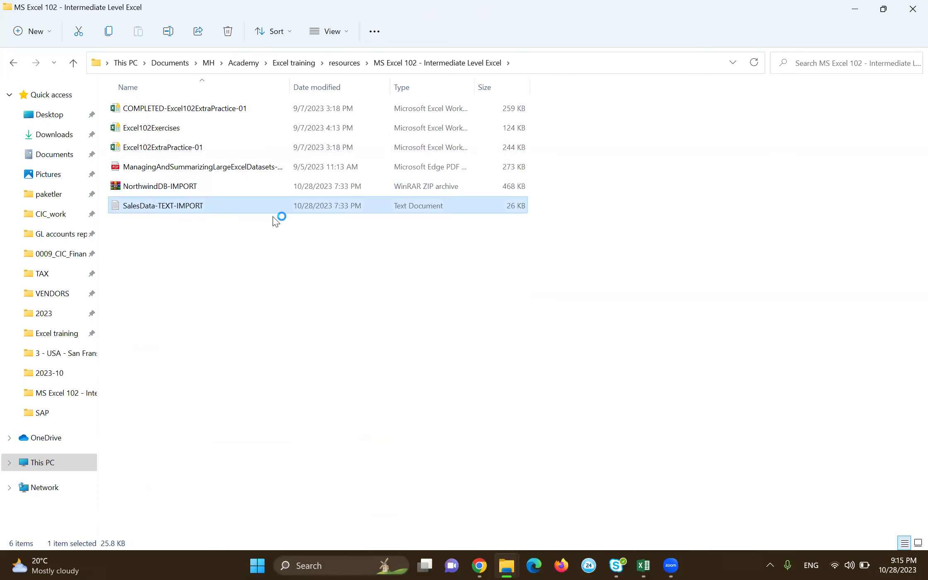
{"action": "double_click", "coordinate": [273, 213]}
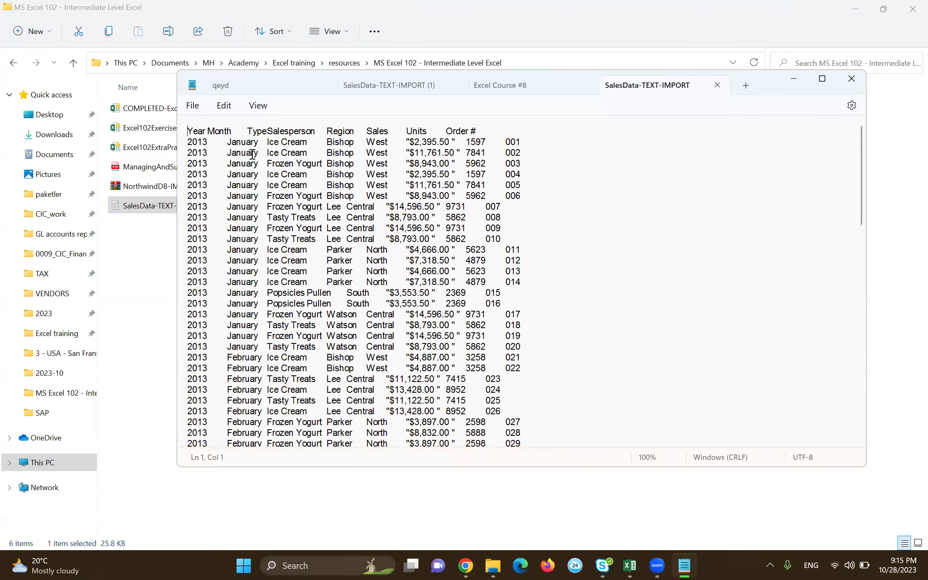
{"action": "scroll", "coordinate": [354, 262], "scroll_direction": "down", "scroll_amount": 6}
{"action": "scroll", "coordinate": [777, 235], "scroll_direction": "down", "scroll_amount": 17}
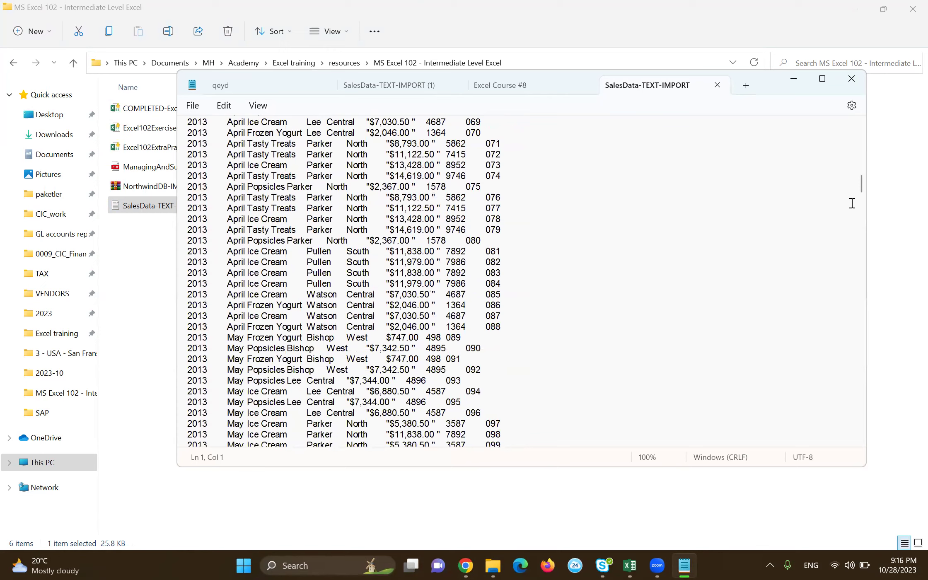
{"action": "scroll", "coordinate": [861, 191], "scroll_direction": "down", "scroll_amount": 20}
{"action": "scroll", "coordinate": [854, 331], "scroll_direction": "down", "scroll_amount": 20}
{"action": "scroll", "coordinate": [855, 393], "scroll_direction": "down", "scroll_amount": 20}
{"action": "scroll", "coordinate": [852, 290], "scroll_direction": "up", "scroll_amount": 15}
{"action": "scroll", "coordinate": [851, 267], "scroll_direction": "up", "scroll_amount": 20}
{"action": "scroll", "coordinate": [845, 174], "scroll_direction": "up", "scroll_amount": 20}
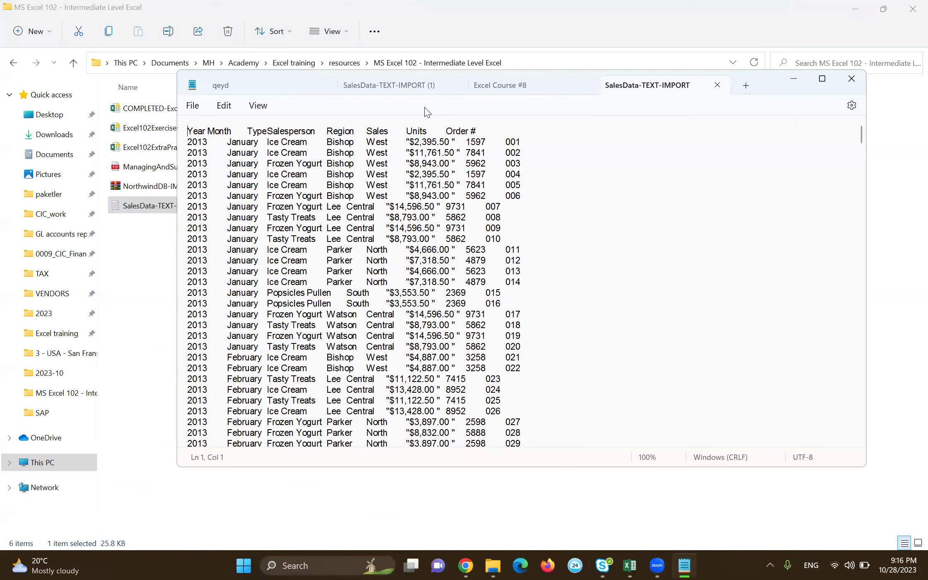
Step: Minimize Notepad and return to the Excel workbook at cell A1
{"action": "left_click", "coordinate": [795, 80]}
{"action": "key", "text": "alt+Tab"}
{"action": "key", "text": "alt+Tab"}
{"action": "left_click", "coordinate": [70, 181]}
{"action": "key", "text": "ctrl+Home"}
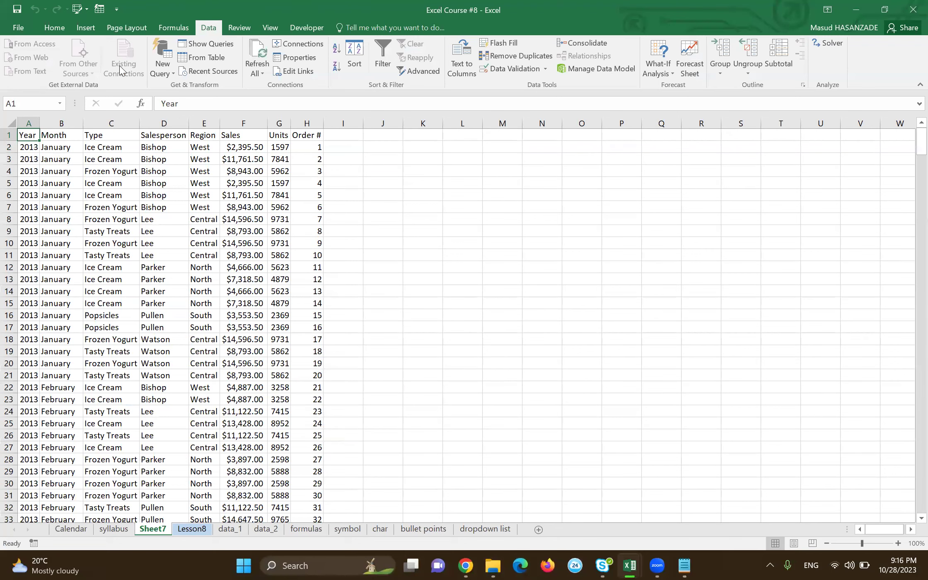
Step: Browse the ribbon tabs, select cell K3, and flip sheets back to Sheet7
{"action": "left_click", "coordinate": [55, 27]}
{"action": "left_click", "coordinate": [85, 27]}
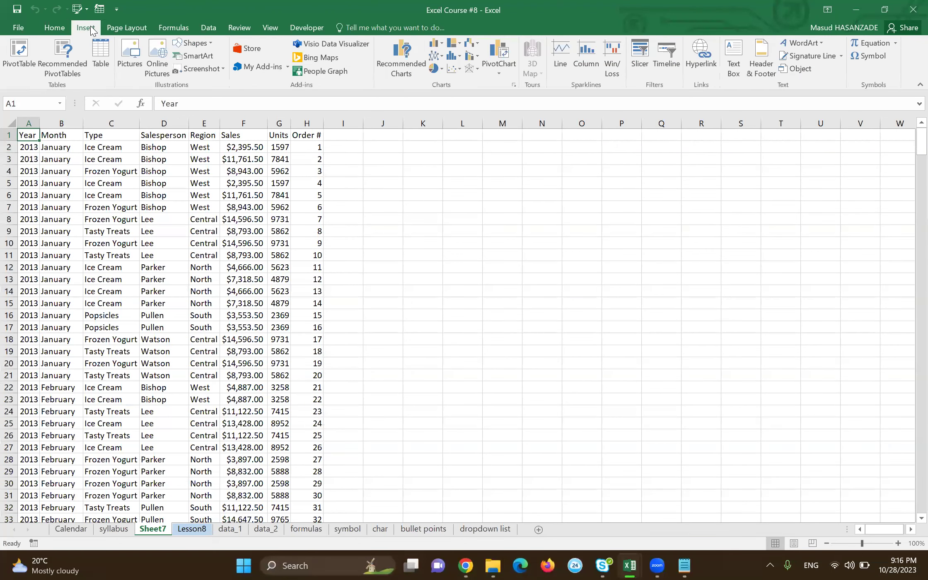
{"action": "left_click", "coordinate": [208, 27]}
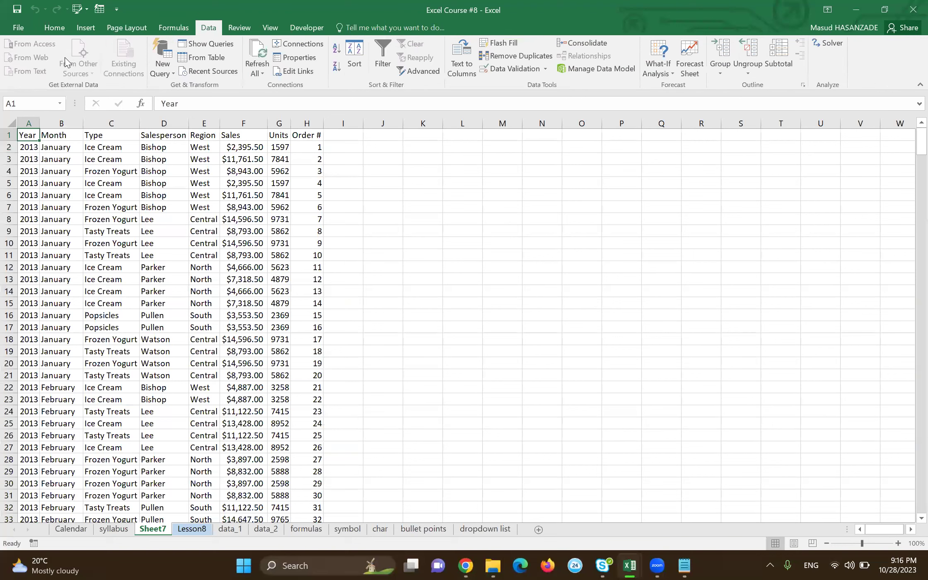
{"action": "left_click", "coordinate": [408, 160]}
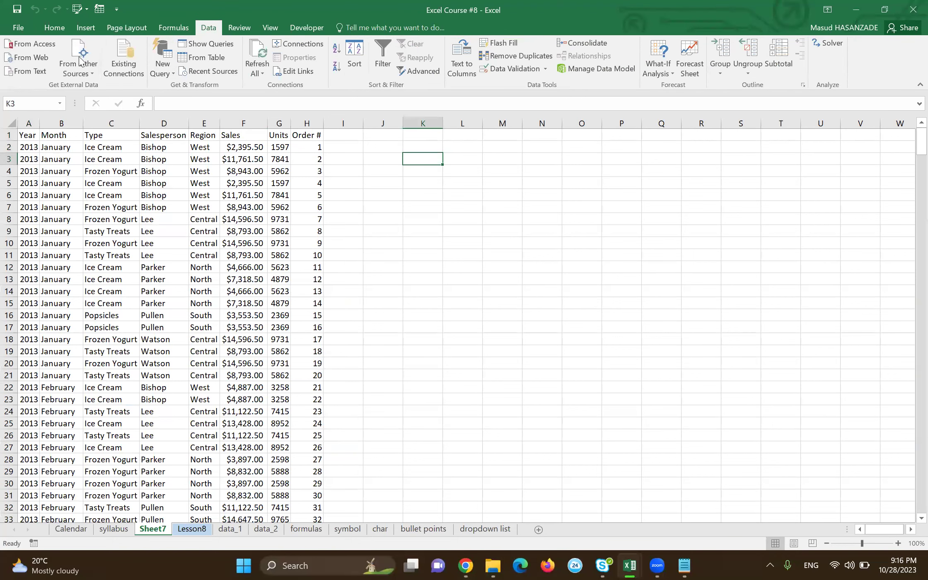
{"action": "left_click", "coordinate": [118, 531]}
{"action": "key", "text": "ctrl+Page_Down"}
Step: Look for an Access database in MS Excel 102, cancel, and select the NorthwindDB-IMPORT archive in Explorer
{"action": "left_click", "coordinate": [27, 44]}
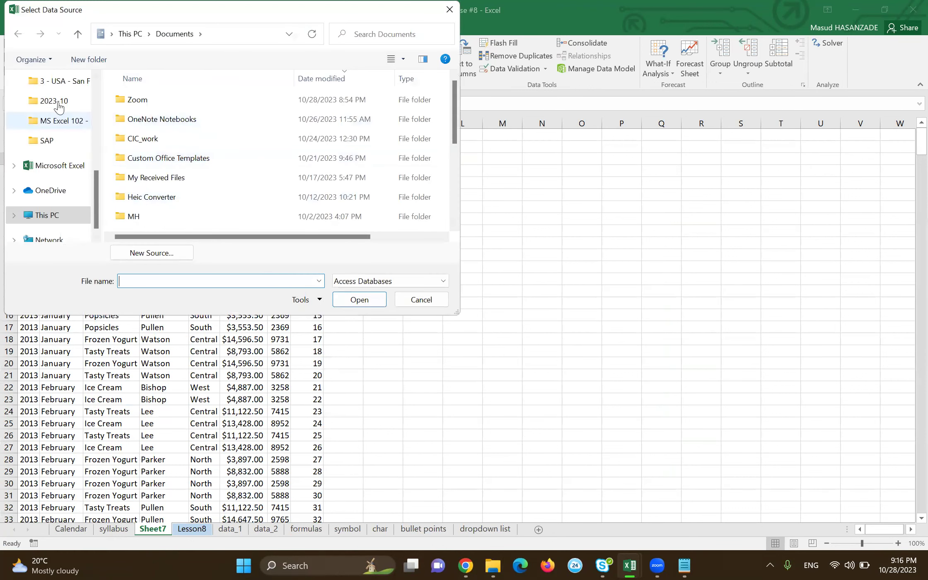
{"action": "left_click", "coordinate": [60, 120]}
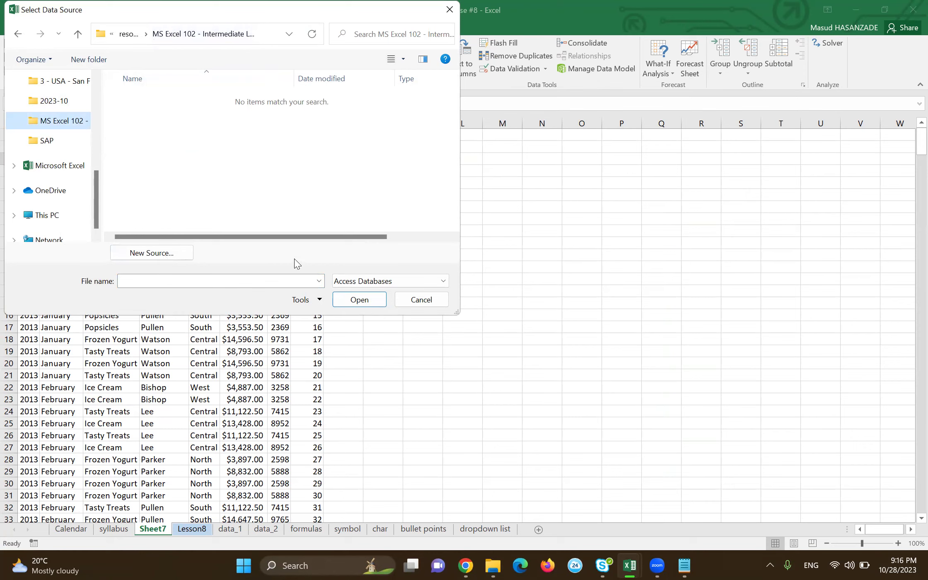
{"action": "left_click", "coordinate": [319, 281]}
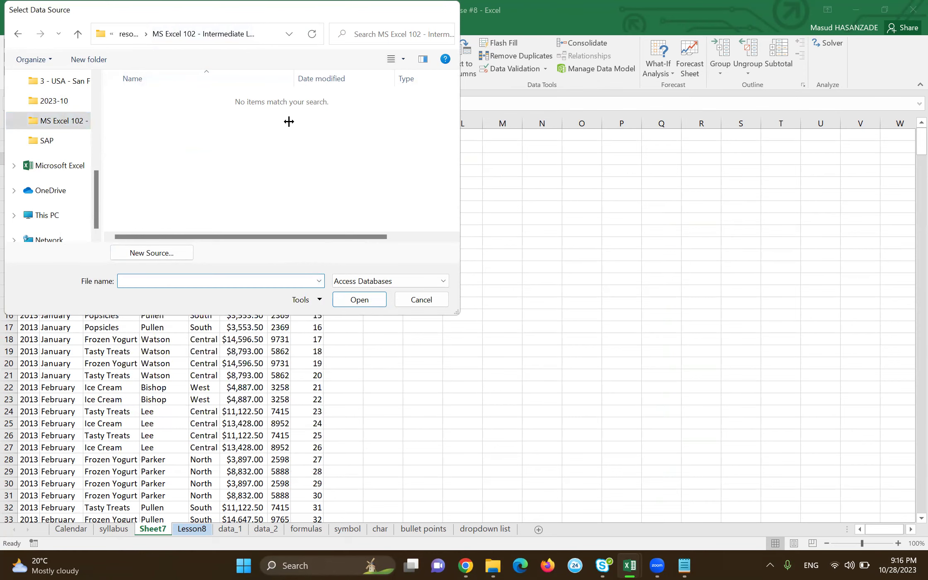
{"action": "key", "text": "Escape"}
{"action": "key", "text": "alt+Tab"}
{"action": "left_click", "coordinate": [219, 187]}
Step: Extract the Access database from the NorthwindDB-IMPORT zip archive
{"action": "double_click", "coordinate": [249, 187]}
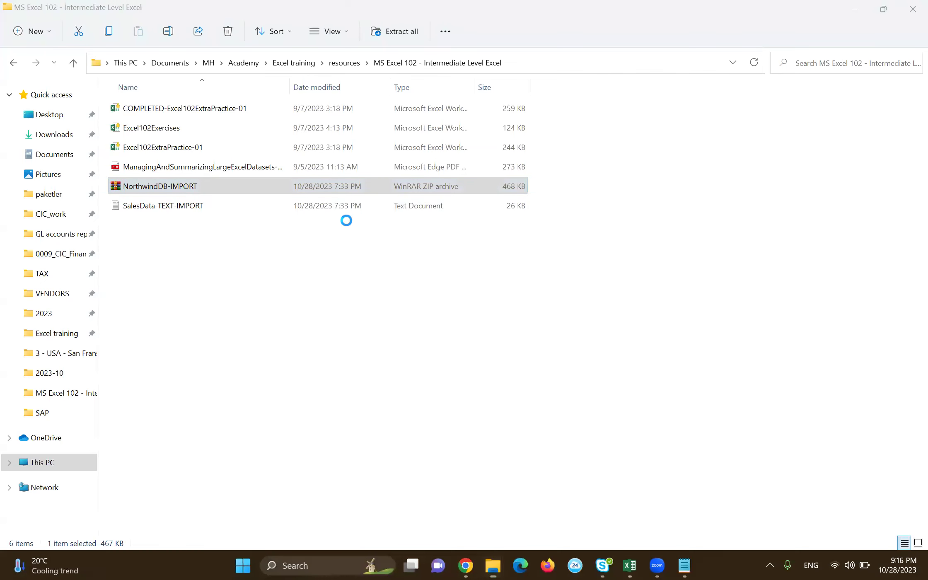
{"action": "left_click_drag", "start_coordinate": [290, 252], "coordinate": [184, 284]}
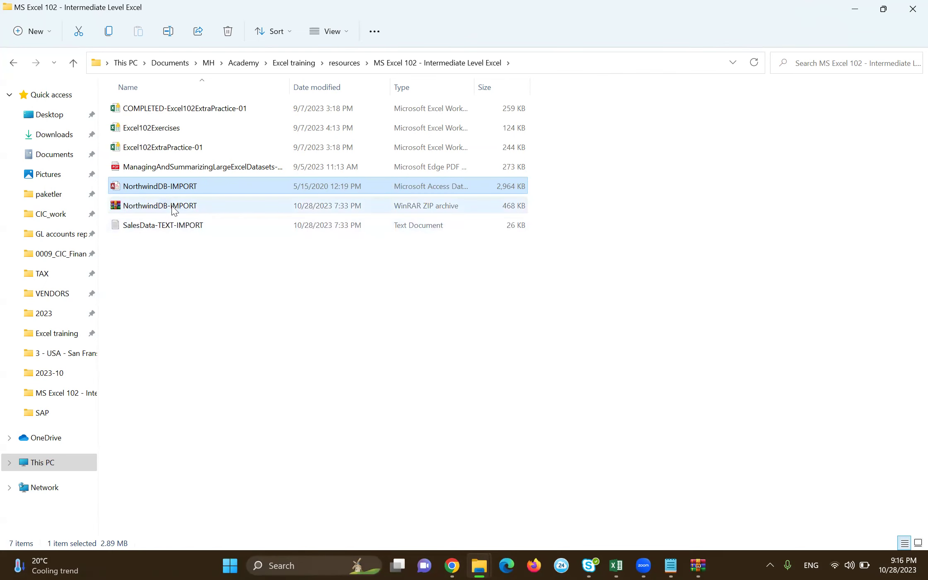
{"action": "left_click", "coordinate": [187, 207]}
Step: Close the archive window, return to Excel Course #8, and start an import From Access
{"action": "key", "text": "alt+Tab"}
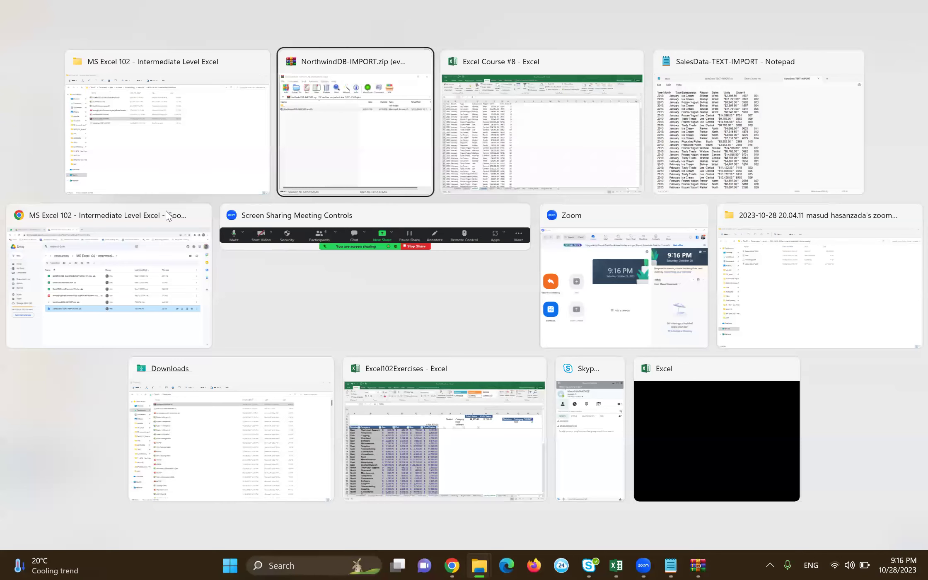
{"action": "left_click", "coordinate": [423, 61]}
{"action": "key", "text": "alt+Tab"}
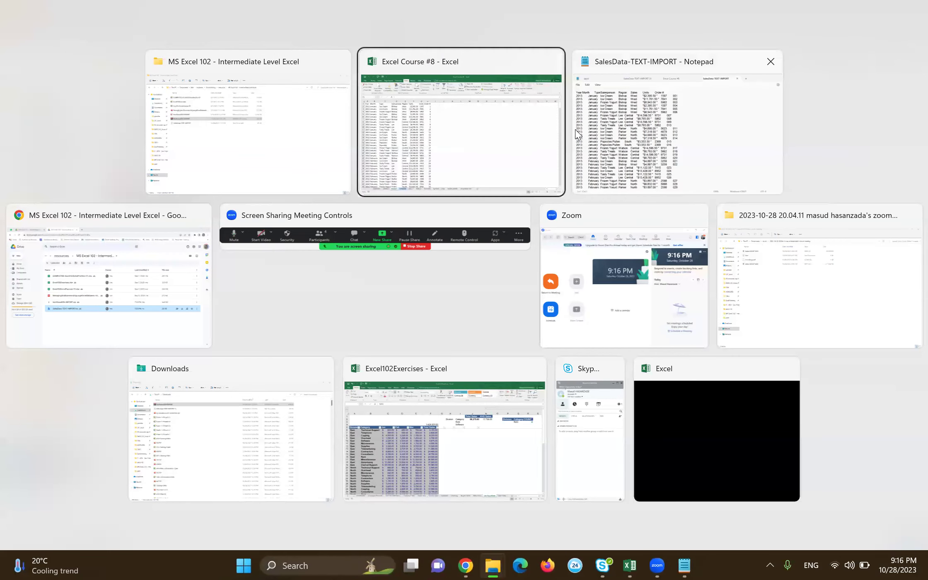
{"action": "left_click", "coordinate": [29, 43]}
Step: Choose NorthwindDB-IMPORT in the MS Excel 102 folder and open it for import
{"action": "left_click", "coordinate": [47, 126]}
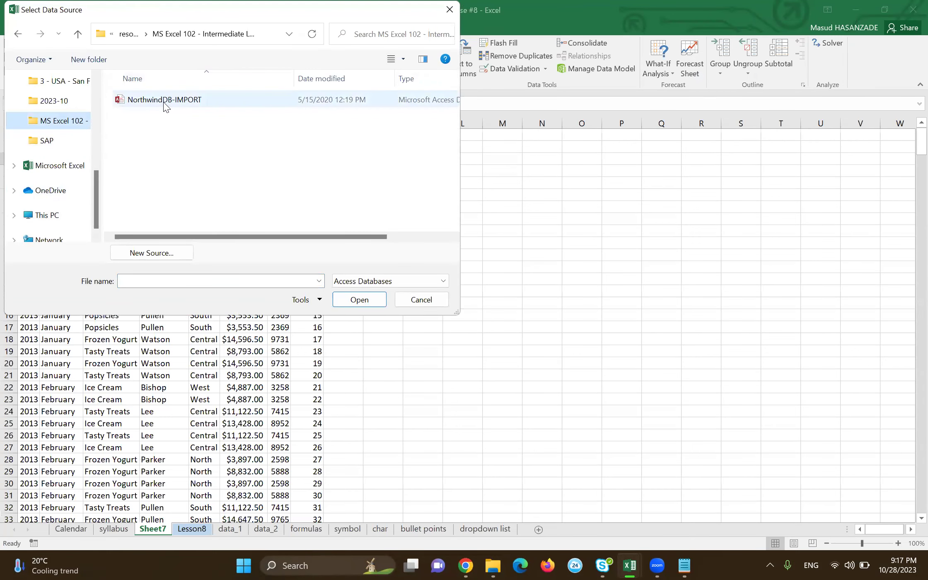
{"action": "left_click", "coordinate": [165, 101]}
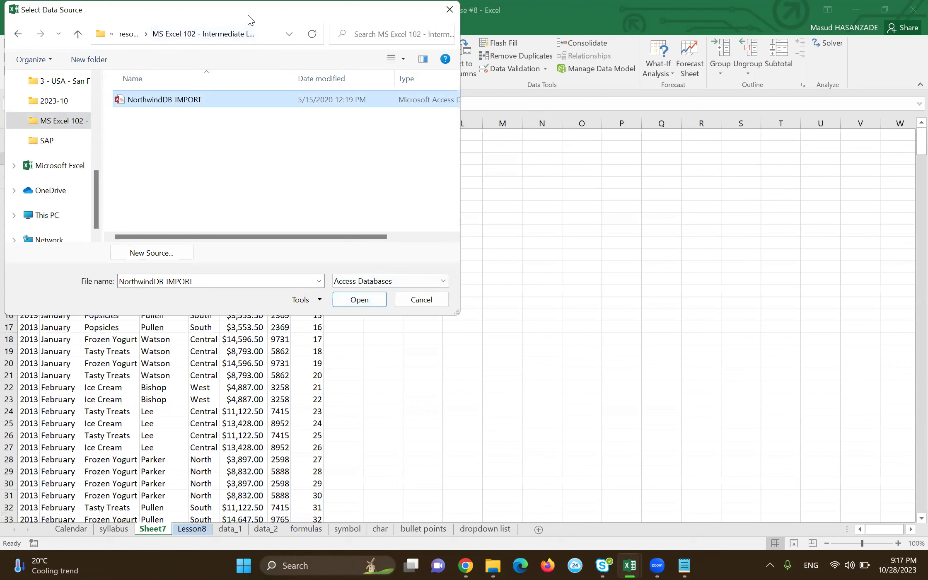
{"action": "left_click_drag", "start_coordinate": [244, 10], "coordinate": [609, 85]}
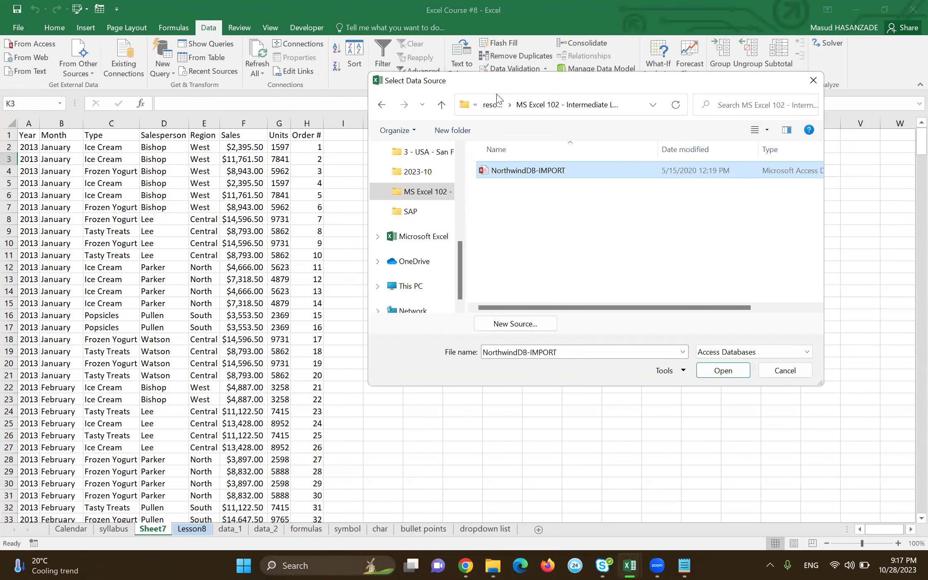
{"action": "left_click_drag", "start_coordinate": [499, 83], "coordinate": [301, 83]}
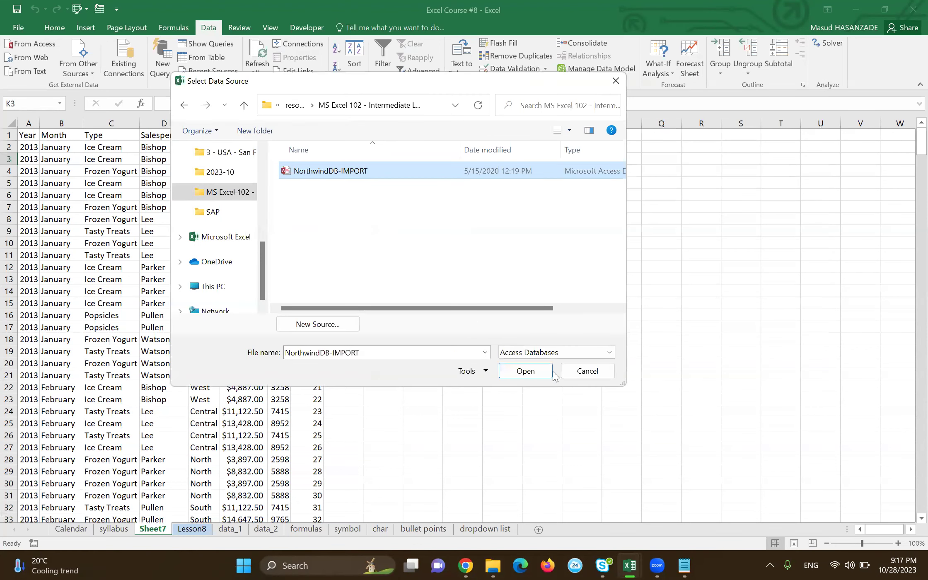
{"action": "left_click", "coordinate": [539, 374]}
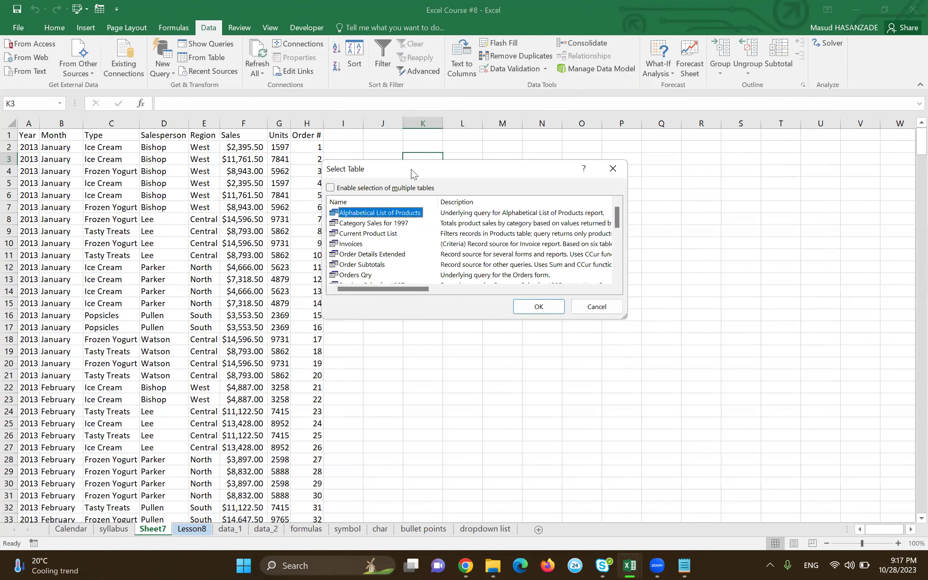
Step: Enlarge and reposition the Select Table dialog to see more of the Northwind tables
{"action": "left_click_drag", "start_coordinate": [411, 169], "coordinate": [236, 215]}
{"action": "left_click_drag", "start_coordinate": [448, 364], "coordinate": [572, 418]}
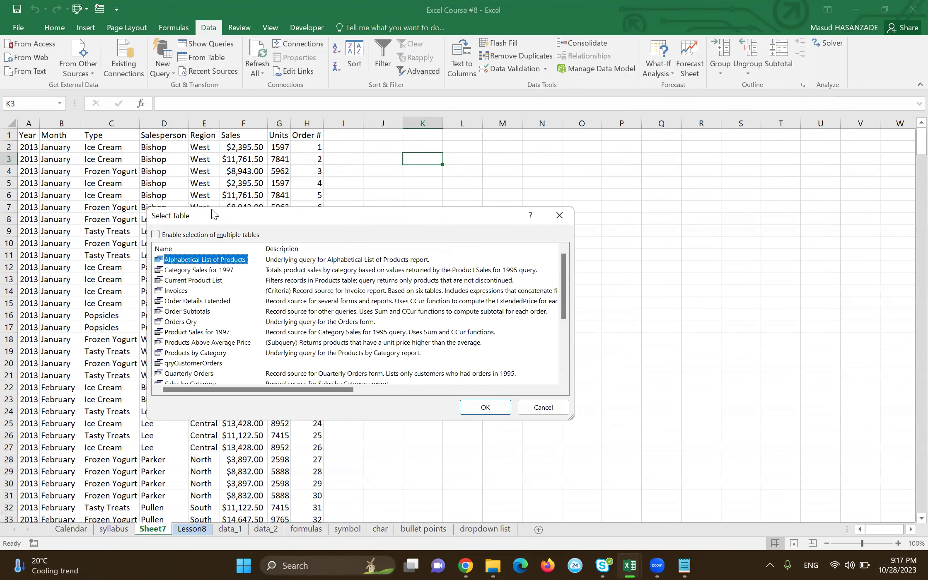
{"action": "left_click_drag", "start_coordinate": [212, 210], "coordinate": [171, 125]}
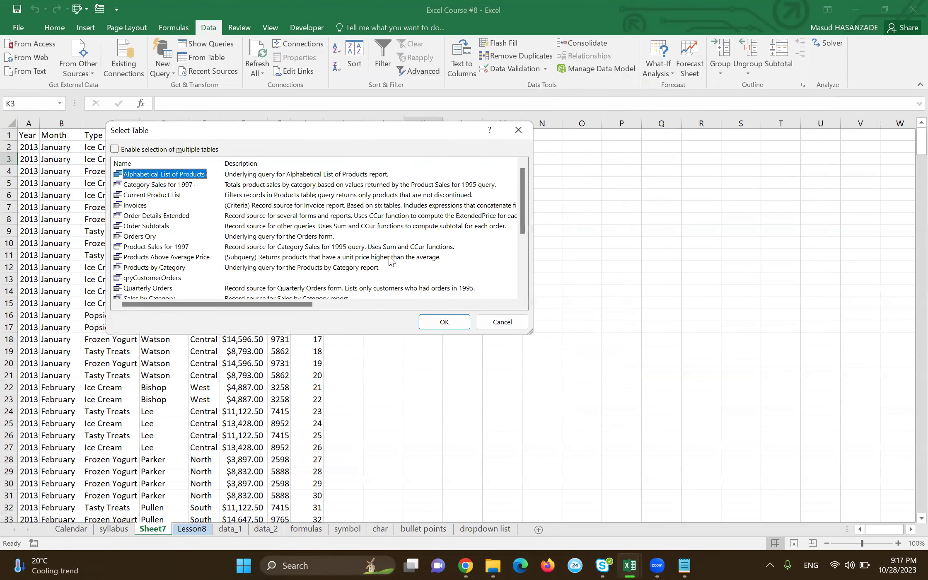
{"action": "left_click", "coordinate": [191, 205]}
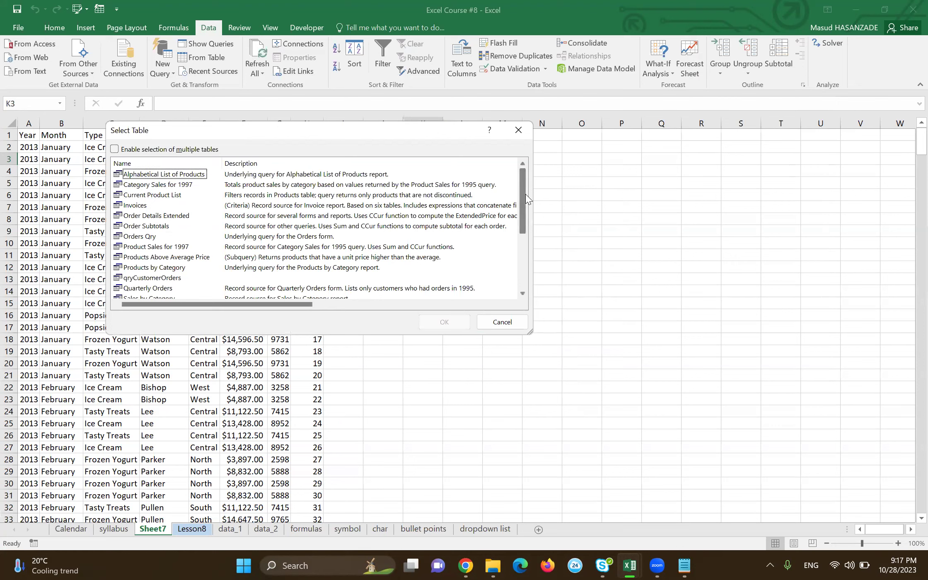
{"action": "left_click_drag", "start_coordinate": [524, 193], "coordinate": [518, 215]}
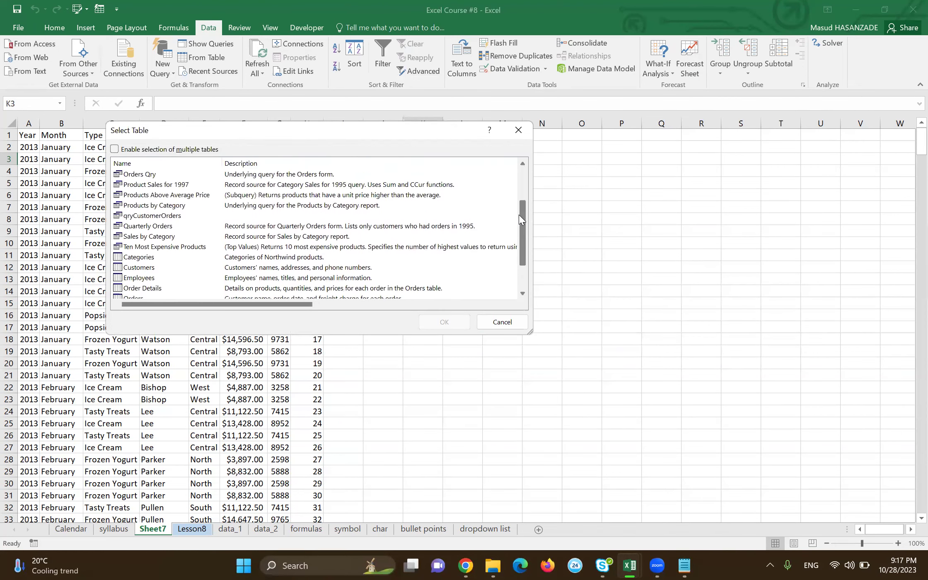
{"action": "left_click_drag", "start_coordinate": [520, 220], "coordinate": [507, 184]}
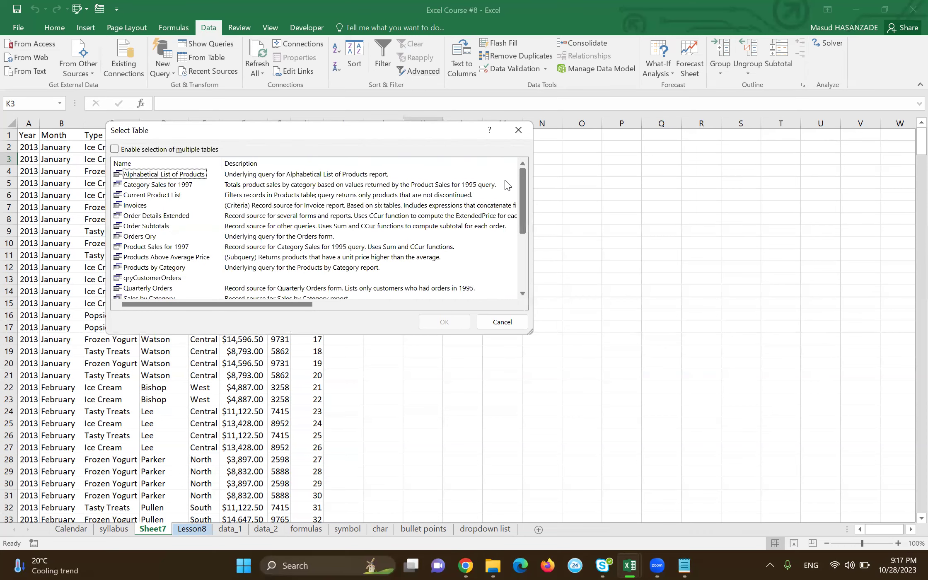
{"action": "scroll", "coordinate": [505, 194], "scroll_direction": "down", "scroll_amount": 4}
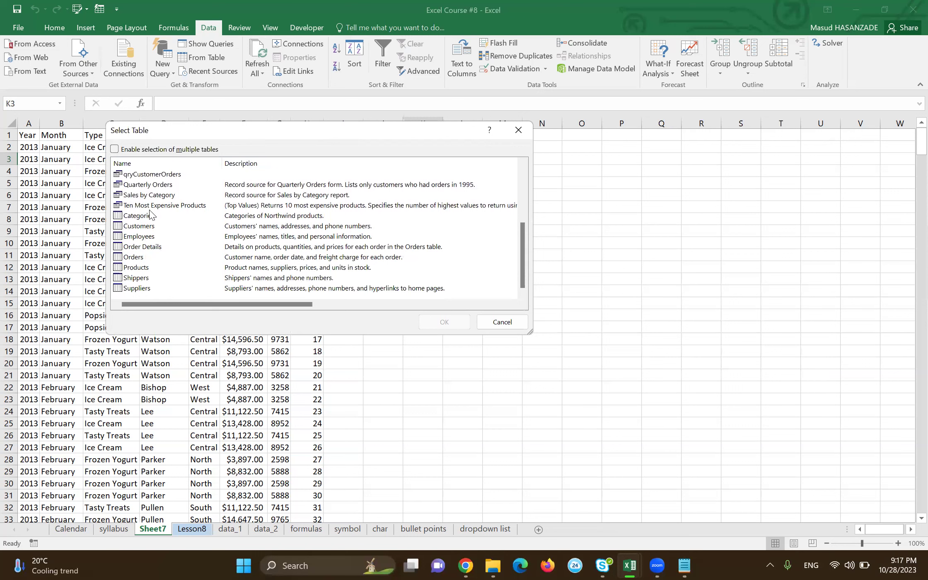
Step: Pick the Customers table and confirm it for import
{"action": "left_click", "coordinate": [153, 220]}
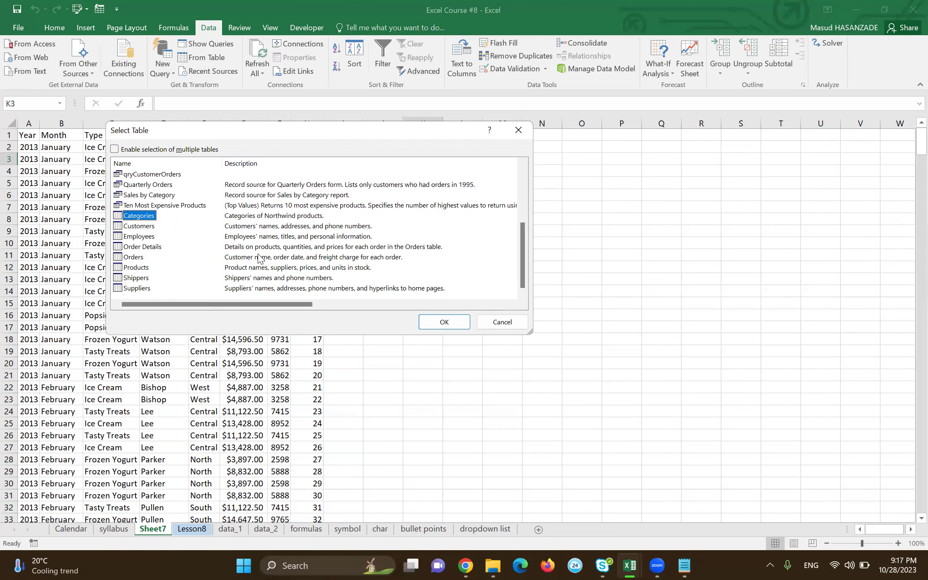
{"action": "mouse_move", "coordinate": [522, 260]}
{"action": "left_mouse_down"}
{"action": "mouse_move", "coordinate": [524, 199]}
{"action": "mouse_move", "coordinate": [521, 231]}
{"action": "left_mouse_up"}
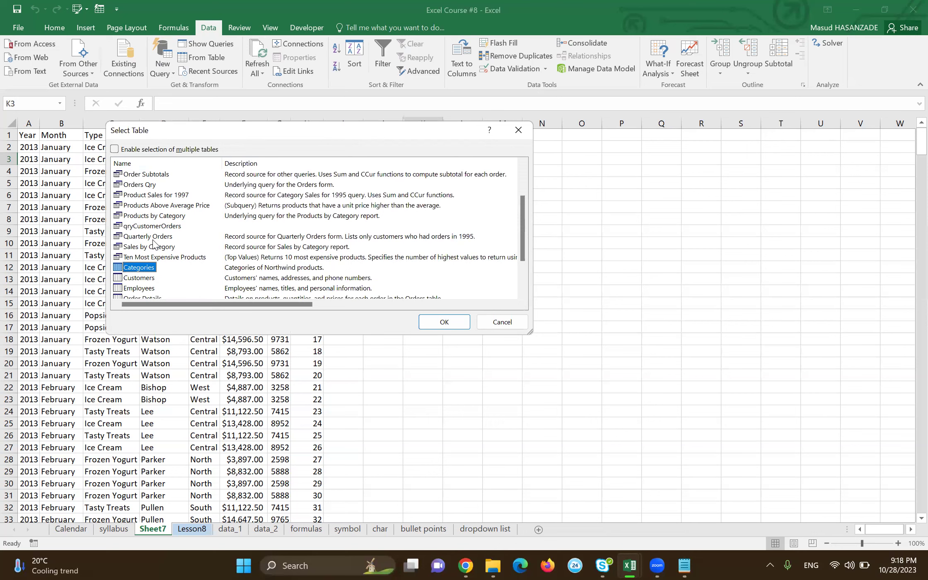
{"action": "left_click_drag", "start_coordinate": [520, 221], "coordinate": [520, 249]}
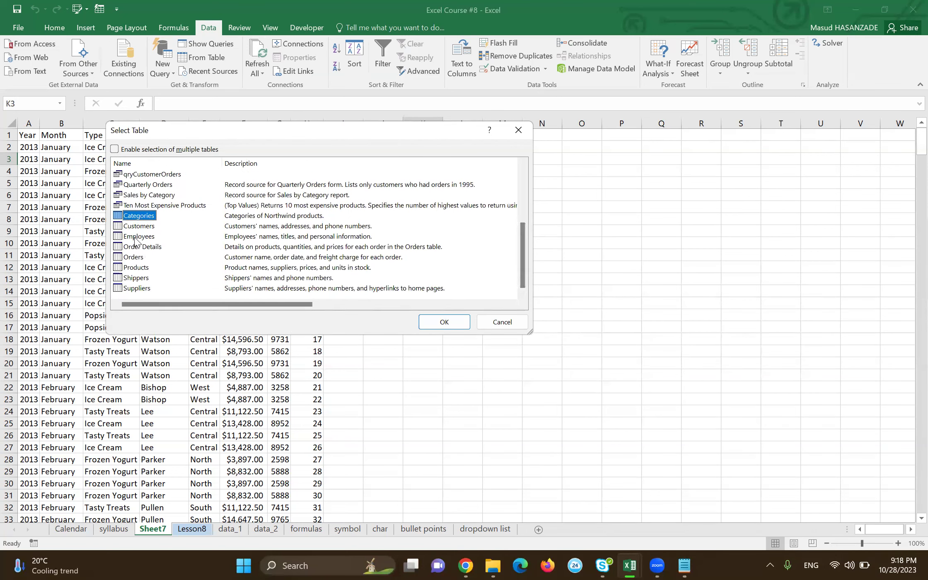
{"action": "left_click", "coordinate": [139, 237]}
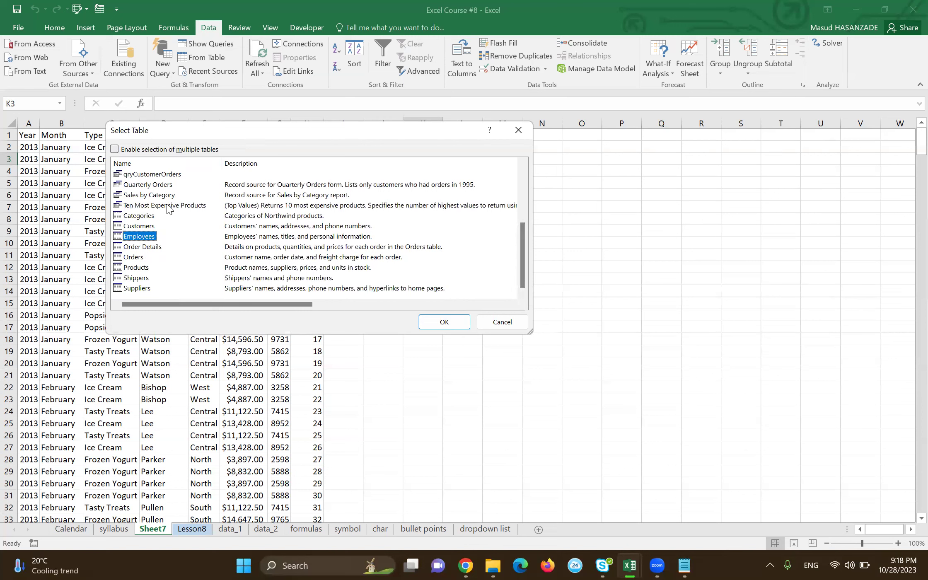
{"action": "left_click", "coordinate": [134, 219]}
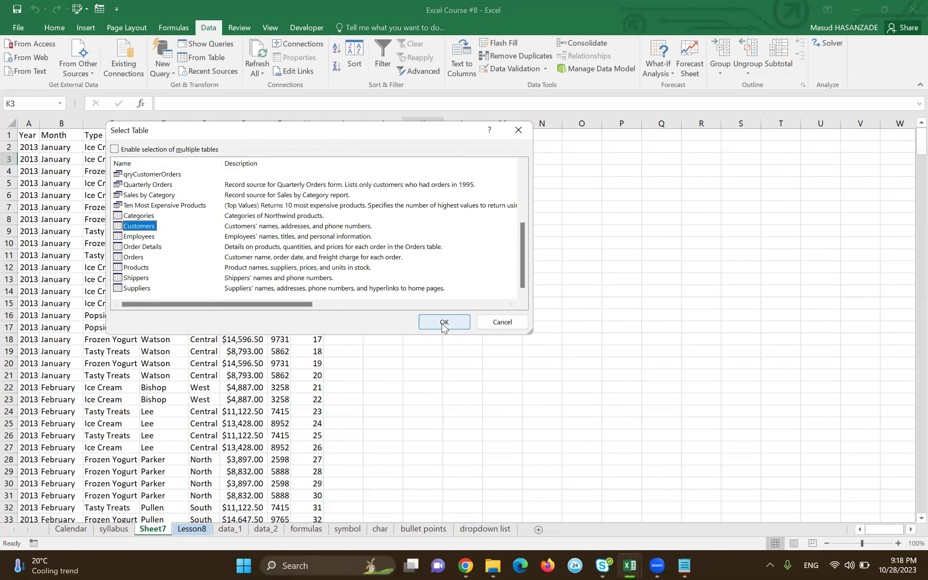
{"action": "left_click", "coordinate": [443, 323]}
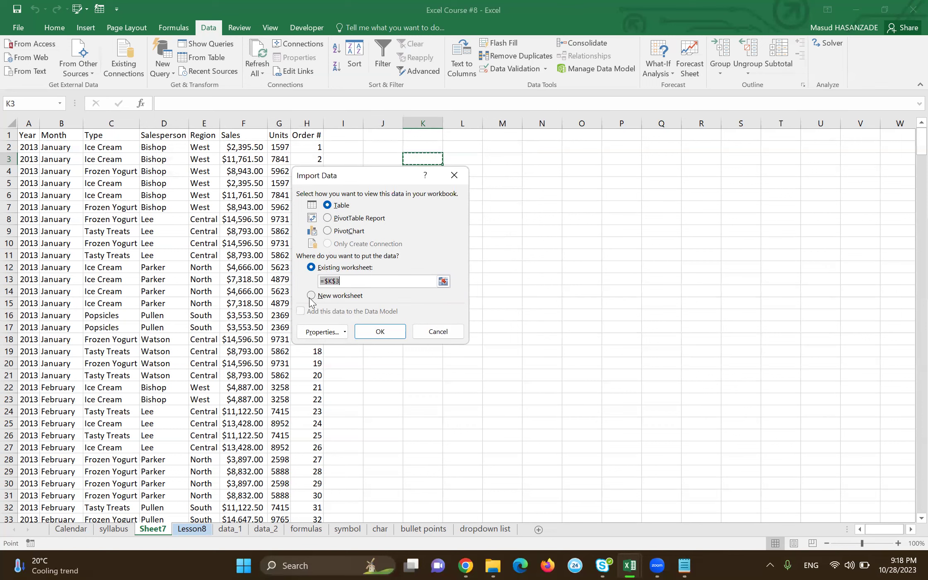
Step: Import the Customers table as a Table onto a new worksheet
{"action": "left_click", "coordinate": [311, 296]}
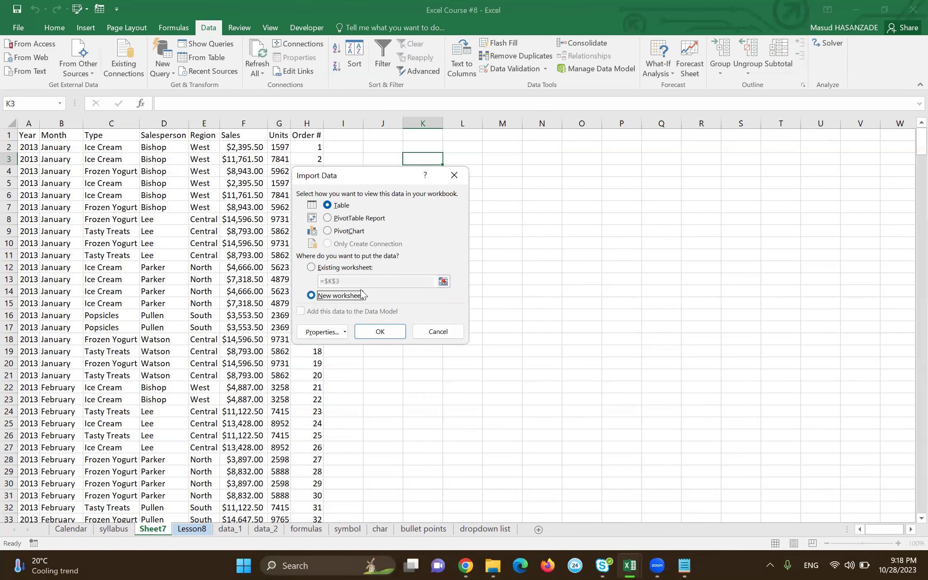
{"action": "left_click", "coordinate": [373, 332]}
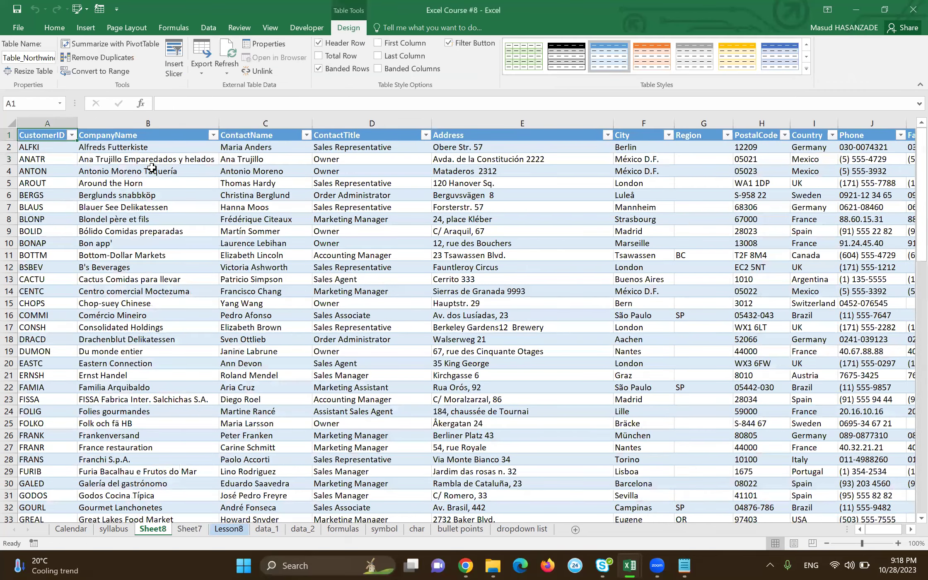
Step: Inspect cells of the imported Customers table, returning to the CustomerID heading
{"action": "left_click", "coordinate": [152, 168]}
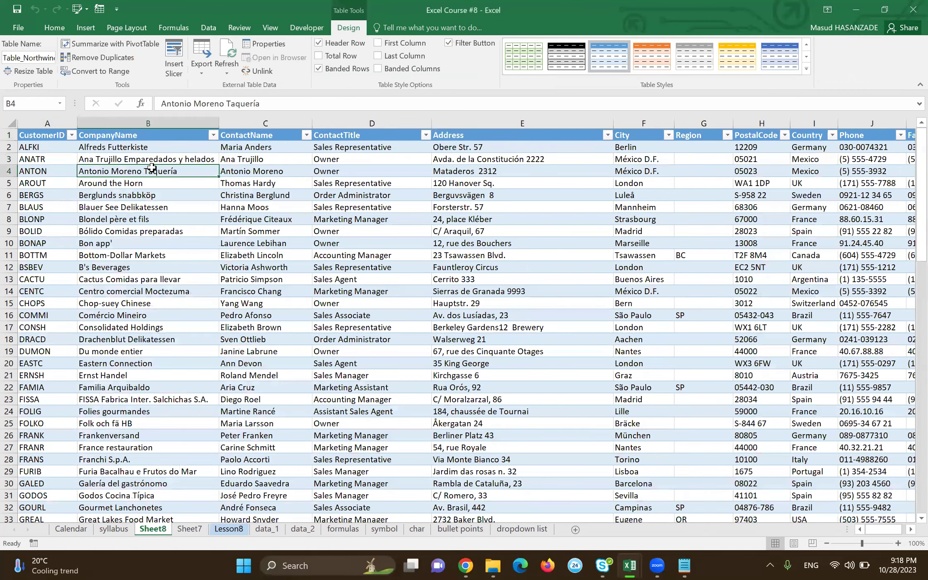
{"action": "key", "text": "Right"}
{"action": "key", "text": "Right"}
{"action": "key", "text": "Up"}
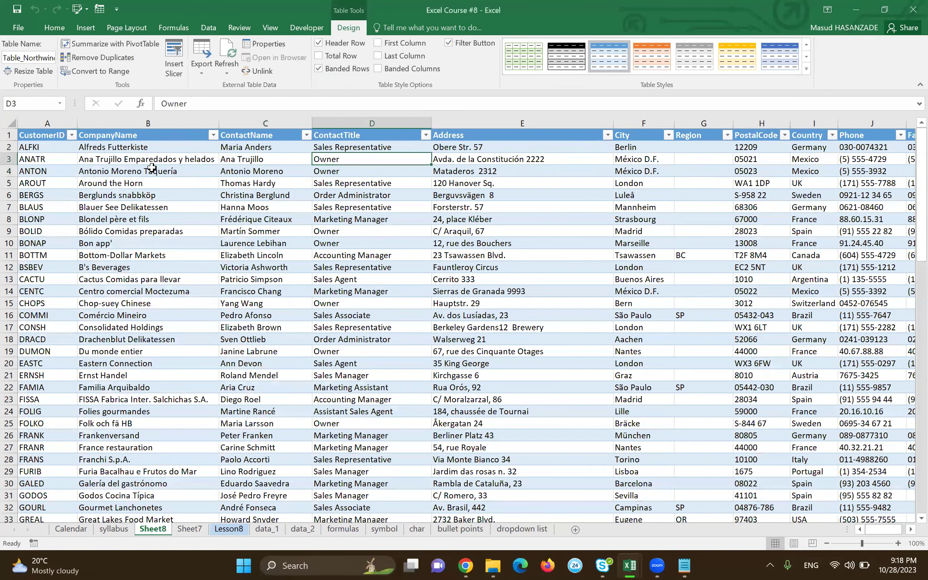
{"action": "key", "text": "Right"}
{"action": "key", "text": "Right"}
{"action": "key", "text": "Up"}
{"action": "key", "text": "Up"}
{"action": "key", "text": "Right"}
{"action": "key", "text": "Right"}
{"action": "key", "text": "Right"}
{"action": "key", "text": "Right"}
{"action": "key", "text": "Home"}
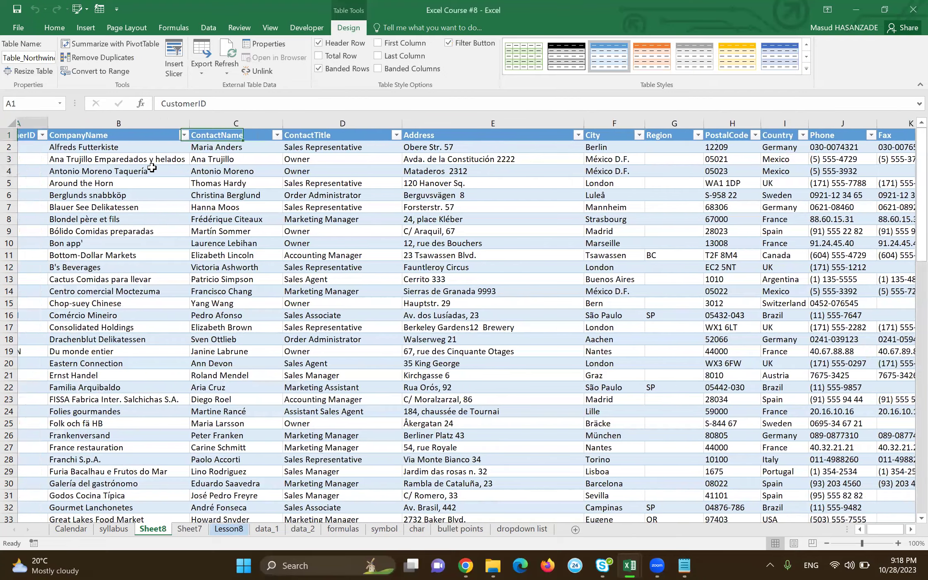
{"action": "left_click", "coordinate": [137, 234]}
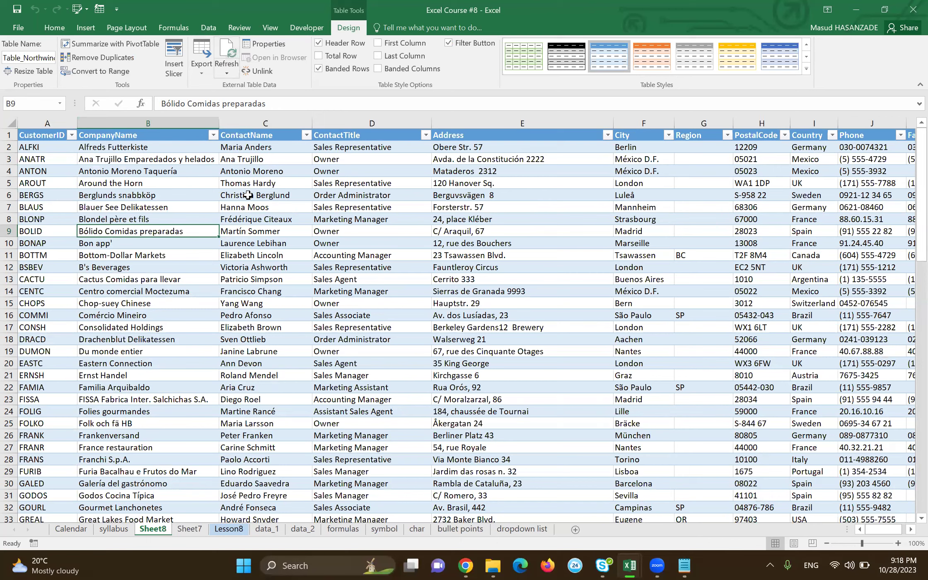
{"action": "left_click", "coordinate": [154, 212]}
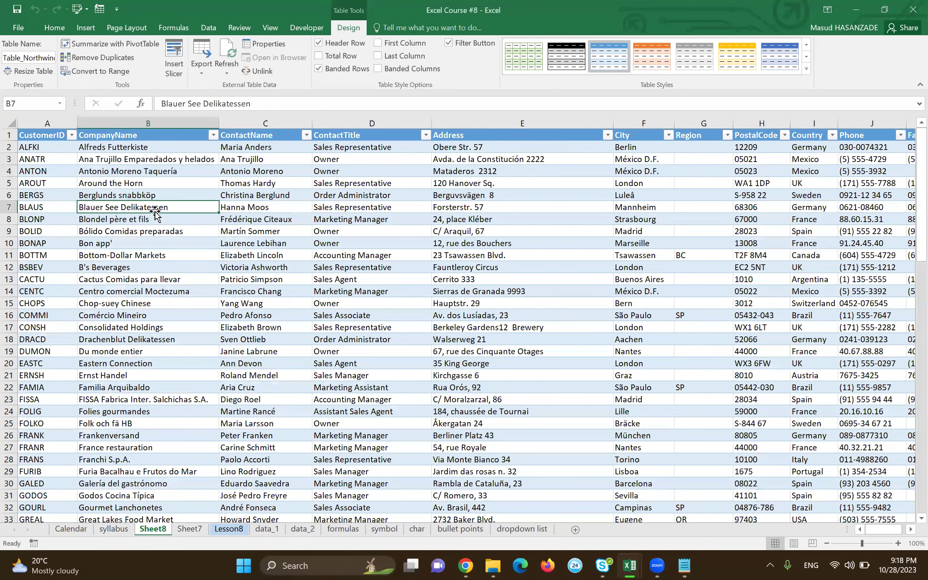
{"action": "key", "text": "ctrl+Home"}
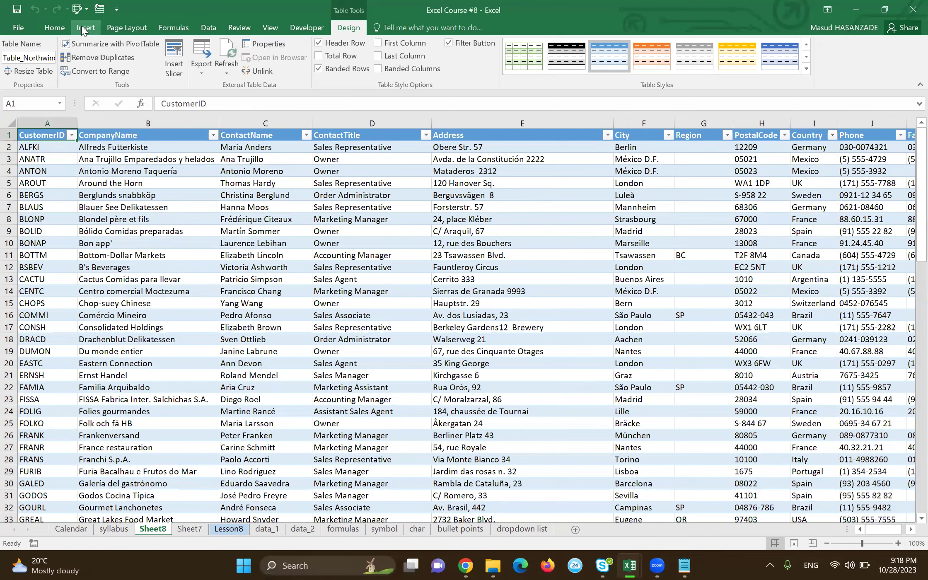
Step: Show the Data ribbon, browse more customer rows like ALFKI, then switch to the data_1 sheet
{"action": "left_click", "coordinate": [212, 24]}
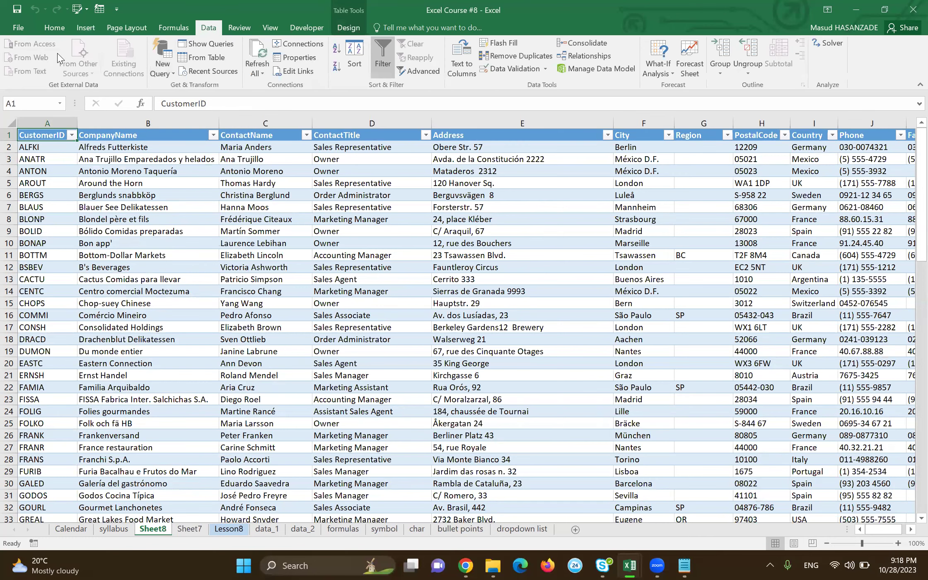
{"action": "left_click", "coordinate": [191, 223]}
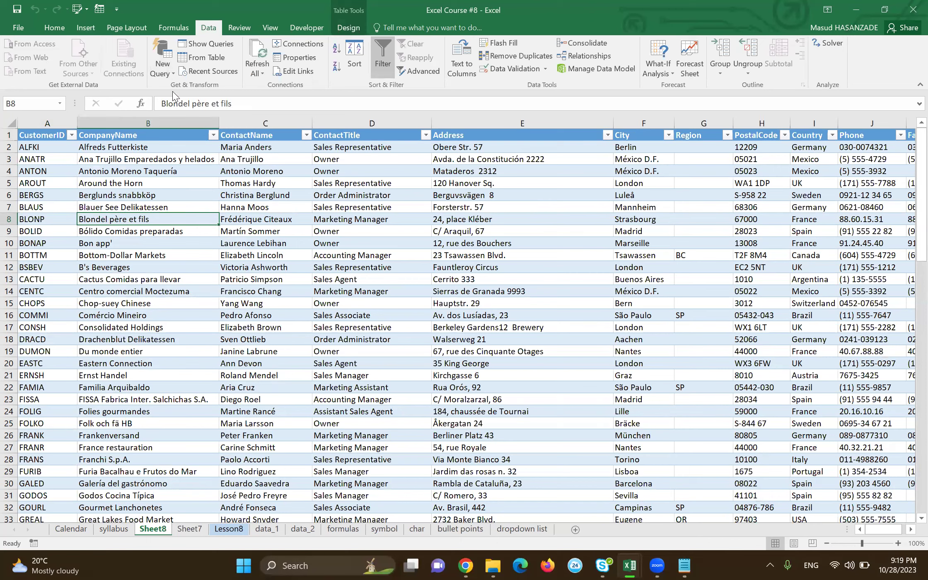
{"action": "key", "text": "ctrl+Home"}
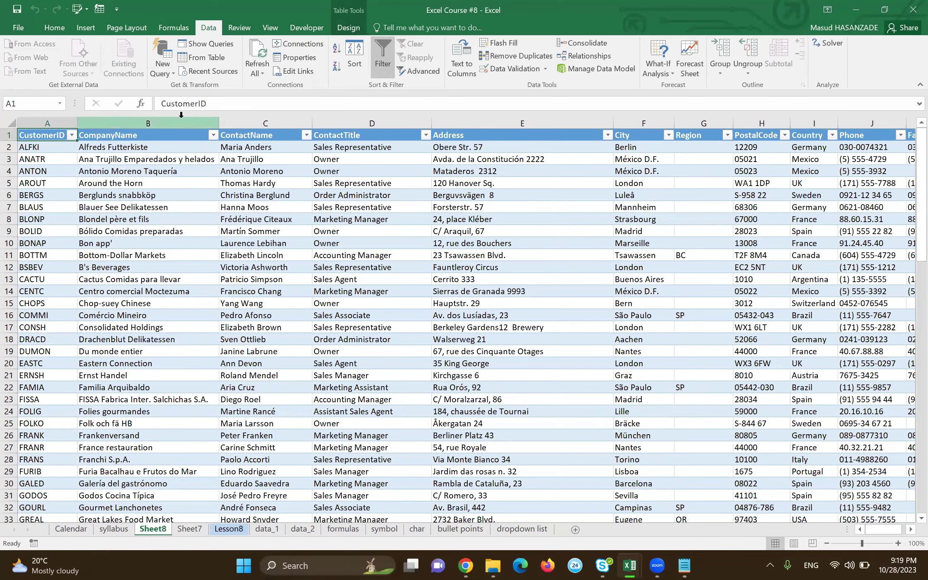
{"action": "left_click", "coordinate": [199, 227]}
{"action": "key", "text": "ctrl+Home"}
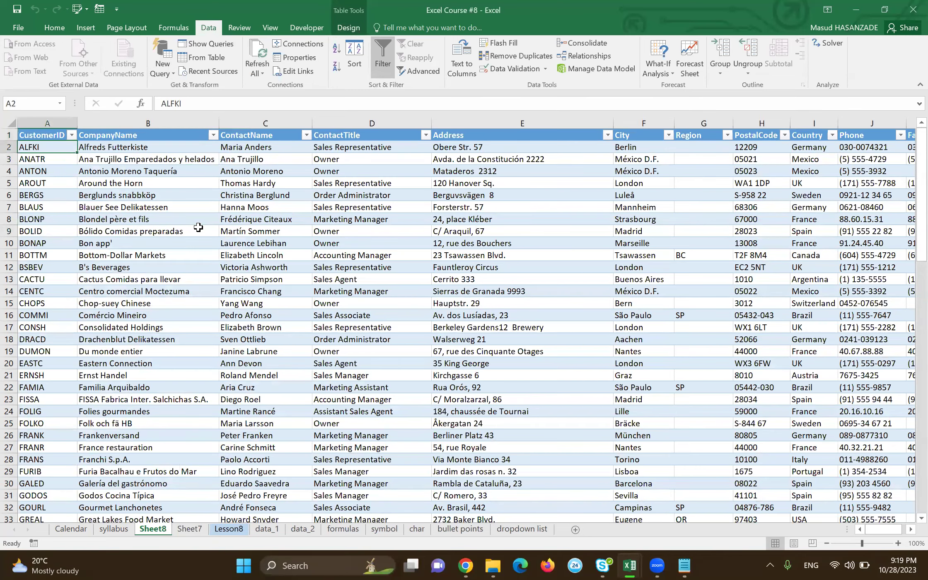
{"action": "scroll", "coordinate": [199, 227], "scroll_direction": "down", "scroll_amount": 18}
{"action": "scroll", "coordinate": [199, 227], "scroll_direction": "down", "scroll_amount": 2}
{"action": "scroll", "coordinate": [199, 227], "scroll_direction": "up", "scroll_amount": 19}
{"action": "key", "text": "Down"}
{"action": "key", "text": "Right"}
{"action": "key", "text": "Down"}
{"action": "key", "text": "Down"}
{"action": "key", "text": "Down"}
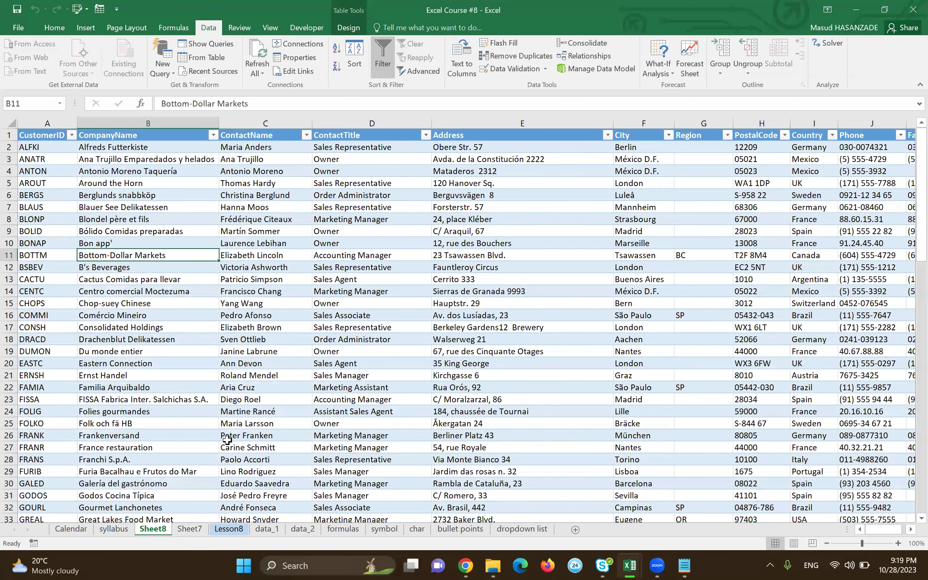
{"action": "left_click", "coordinate": [273, 529]}
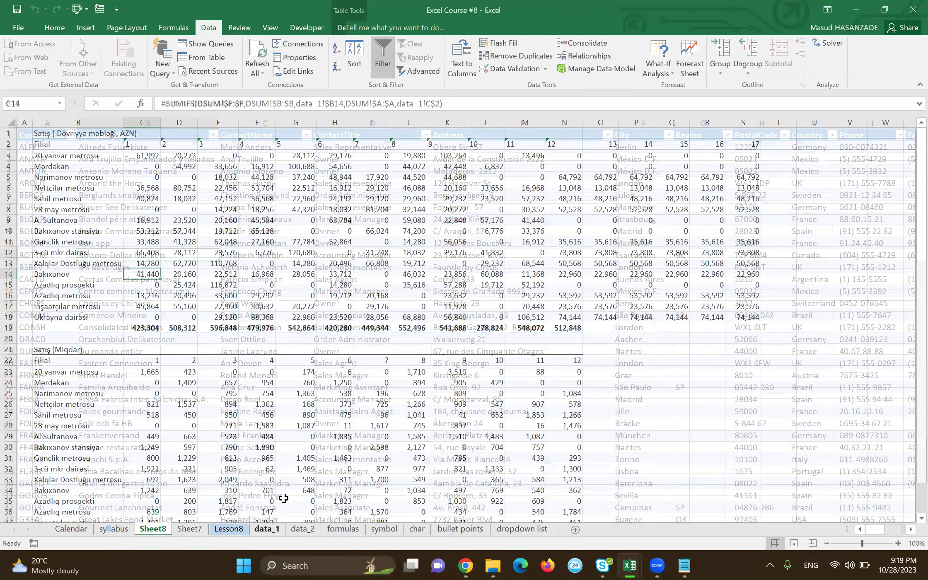
Step: From Sheet7, show File > Export > Change File Type with its Text and CSV formats
{"action": "left_click", "coordinate": [299, 530]}
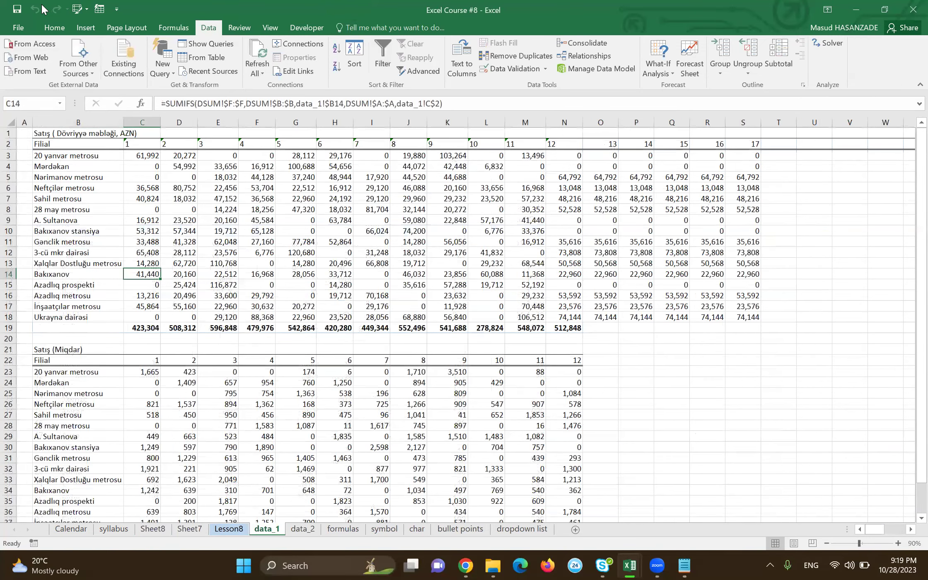
{"action": "left_click", "coordinate": [19, 27]}
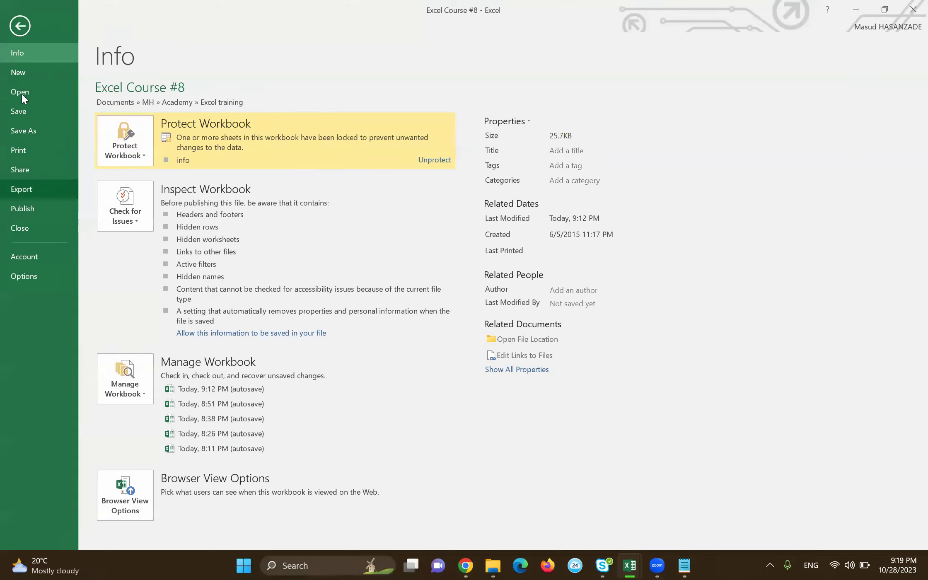
{"action": "key", "text": "Escape"}
{"action": "key", "text": "ctrl+Page_Up"}
{"action": "key", "text": "ctrl+Page_Up"}
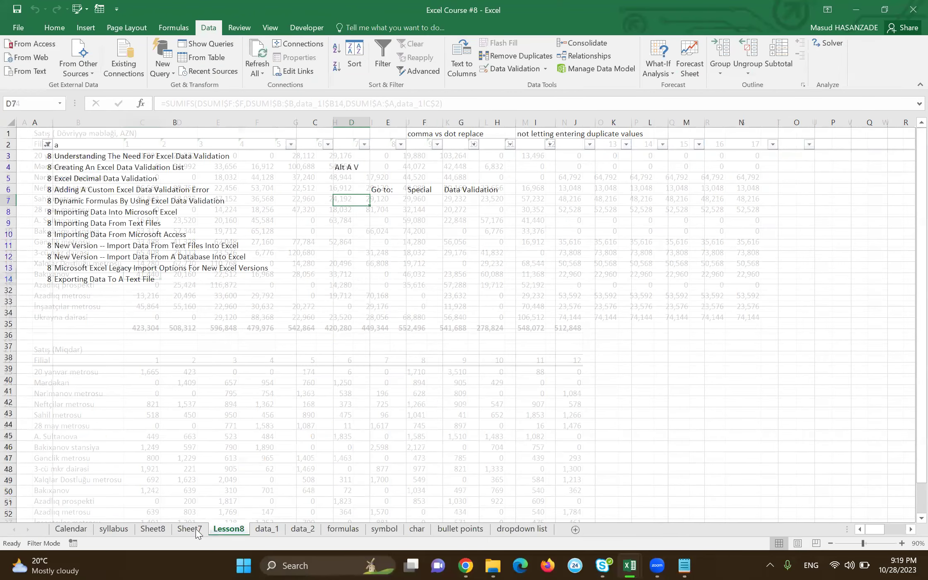
{"action": "left_click", "coordinate": [12, 28]}
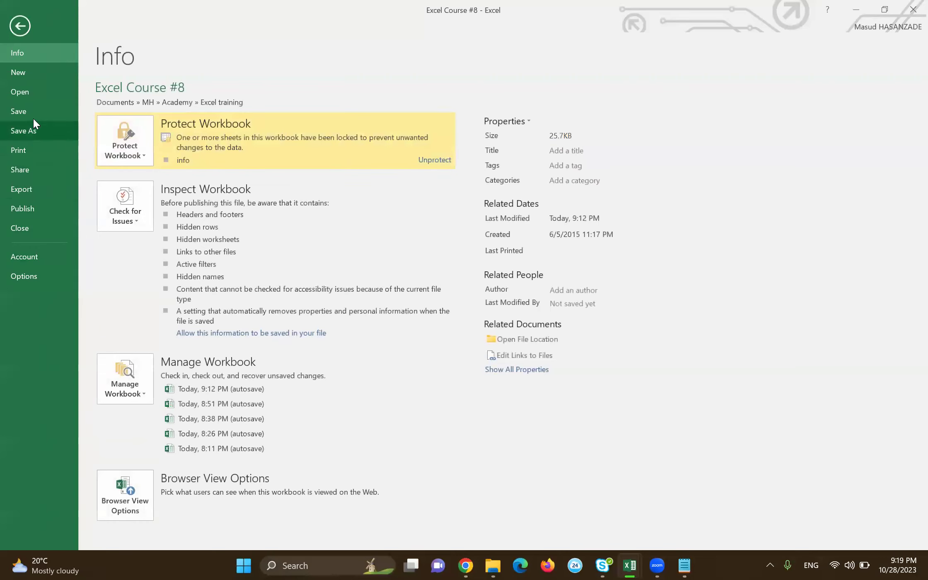
{"action": "left_click", "coordinate": [29, 190]}
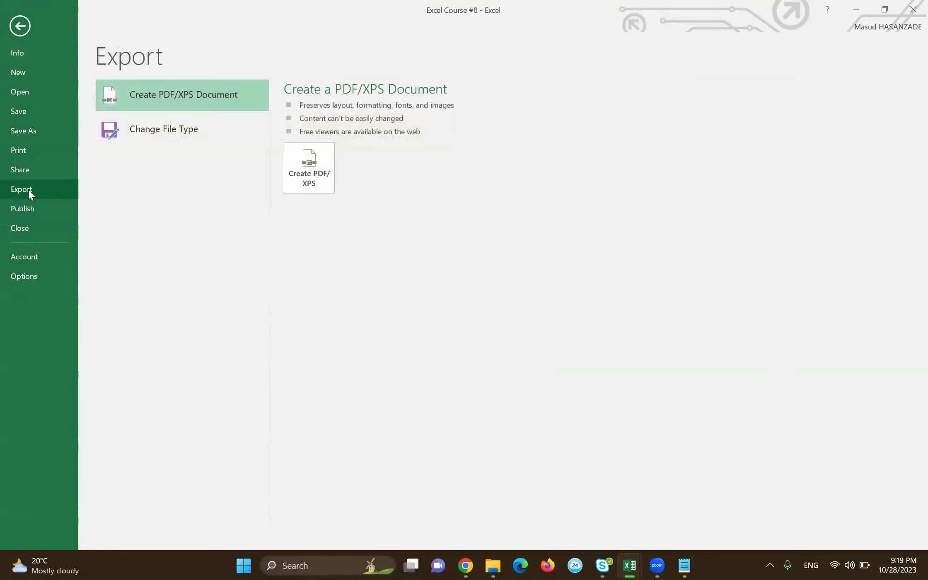
{"action": "left_click", "coordinate": [180, 131]}
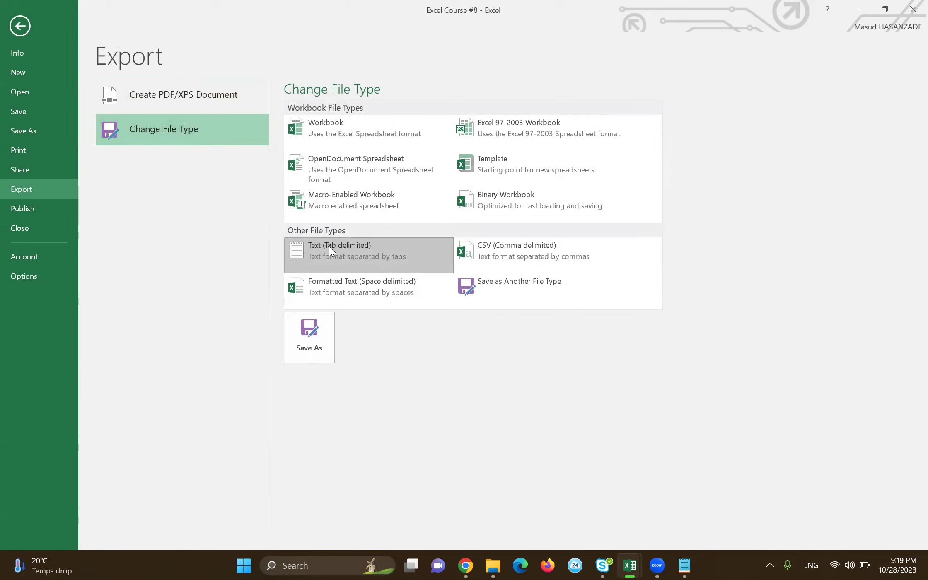
Step: Start saving Excel Course #8 as Text (Tab delimited) in the Excel training folder, then cancel
{"action": "left_click", "coordinate": [519, 249]}
{"action": "double_click", "coordinate": [348, 248]}
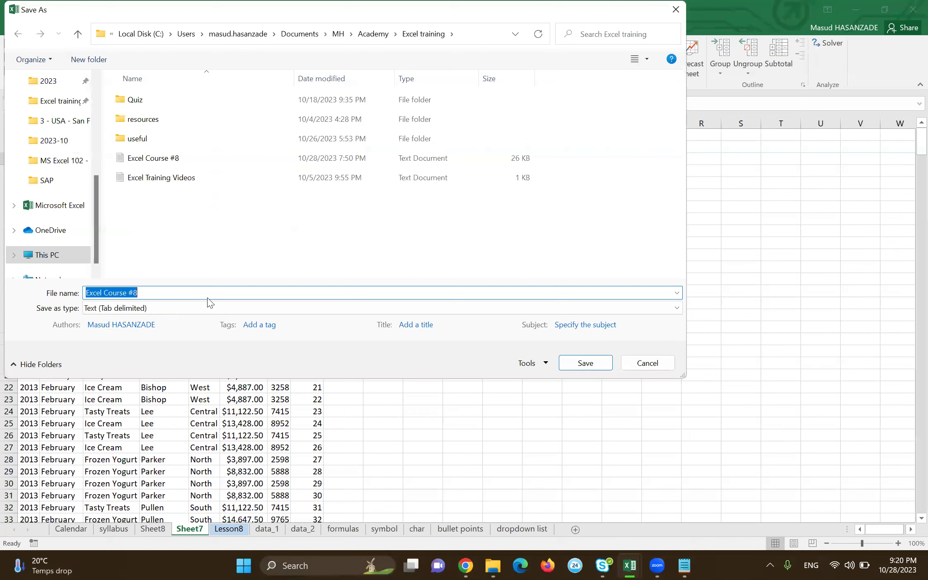
{"action": "left_click", "coordinate": [652, 364]}
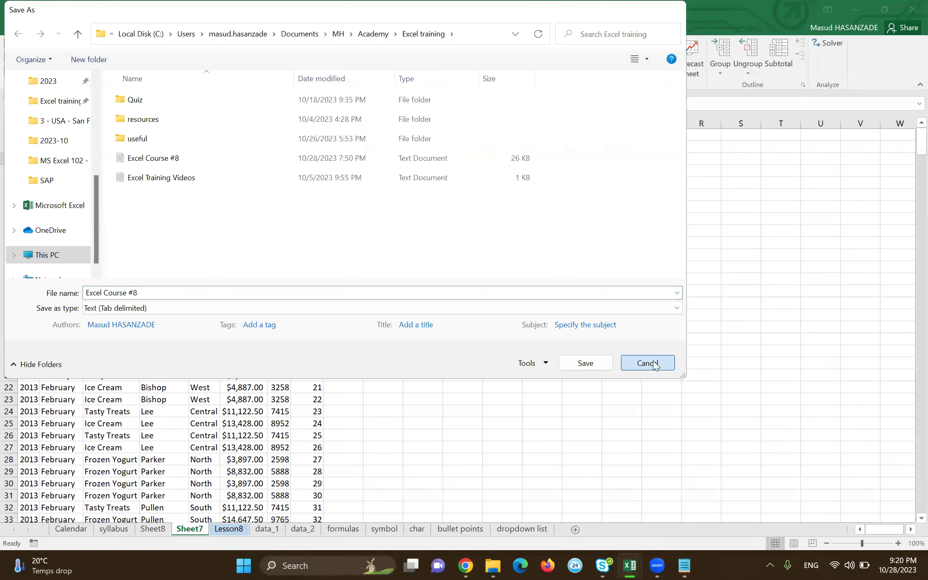
Step: Browse to Save As, view the available Save as type list, then cancel without saving
{"action": "left_click", "coordinate": [14, 27]}
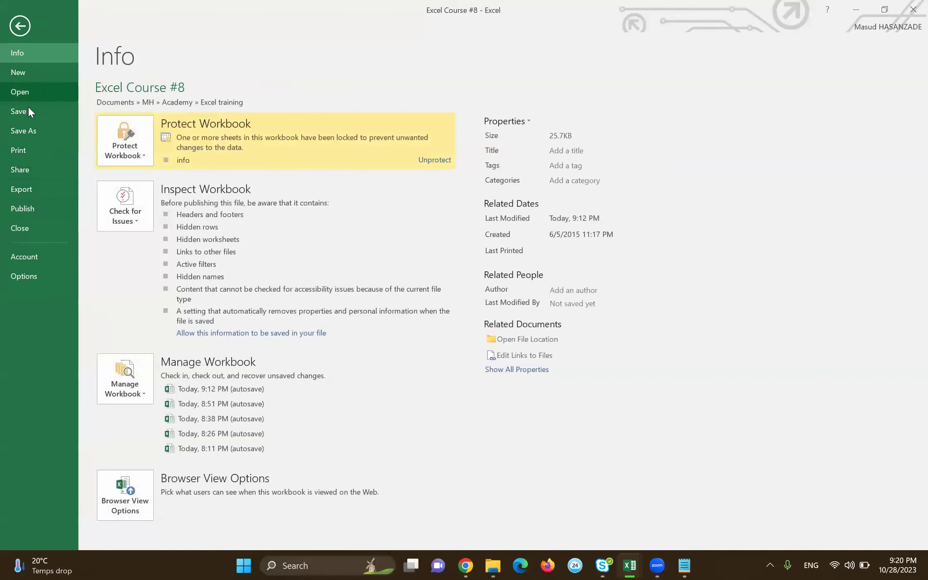
{"action": "left_click", "coordinate": [21, 130]}
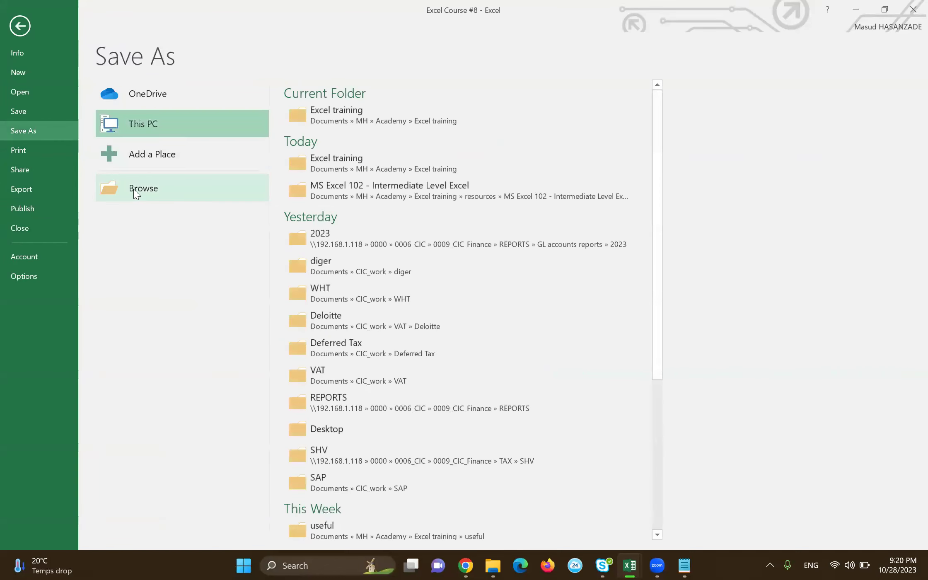
{"action": "left_click", "coordinate": [146, 185]}
{"action": "left_click", "coordinate": [144, 308]}
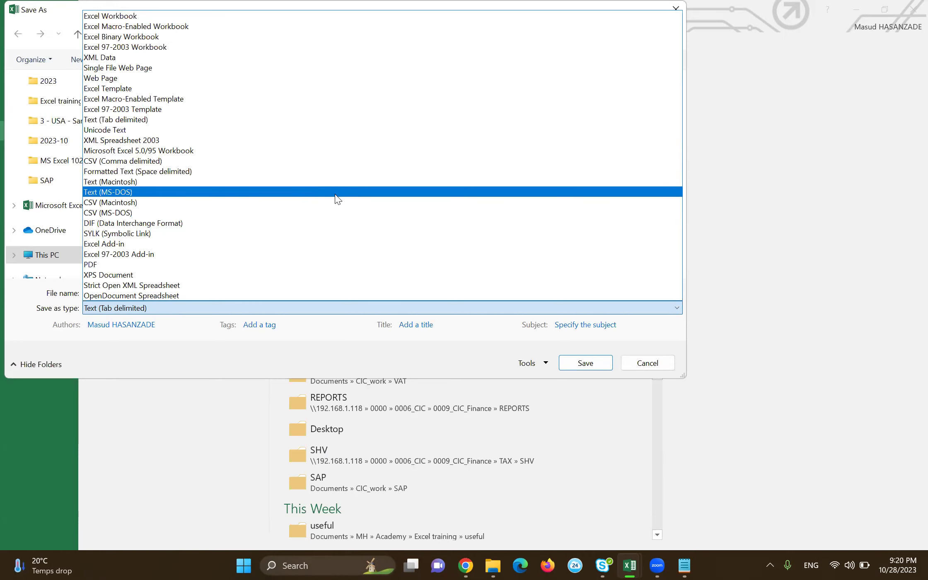
{"action": "left_click", "coordinate": [651, 363]}
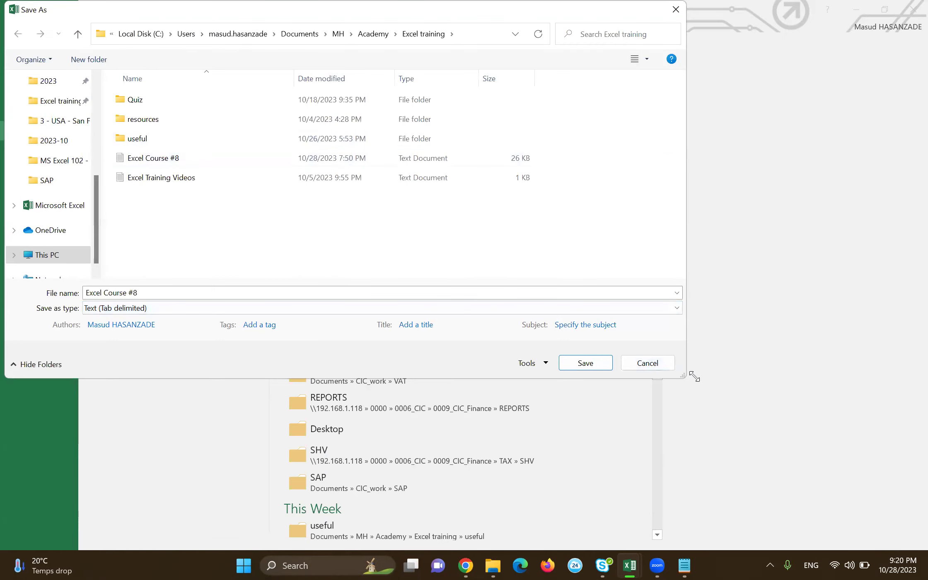
{"action": "left_click", "coordinate": [648, 363]}
Step: Return to Sheet7's sales data and go to the Year heading in cell A1
{"action": "key", "text": "Escape"}
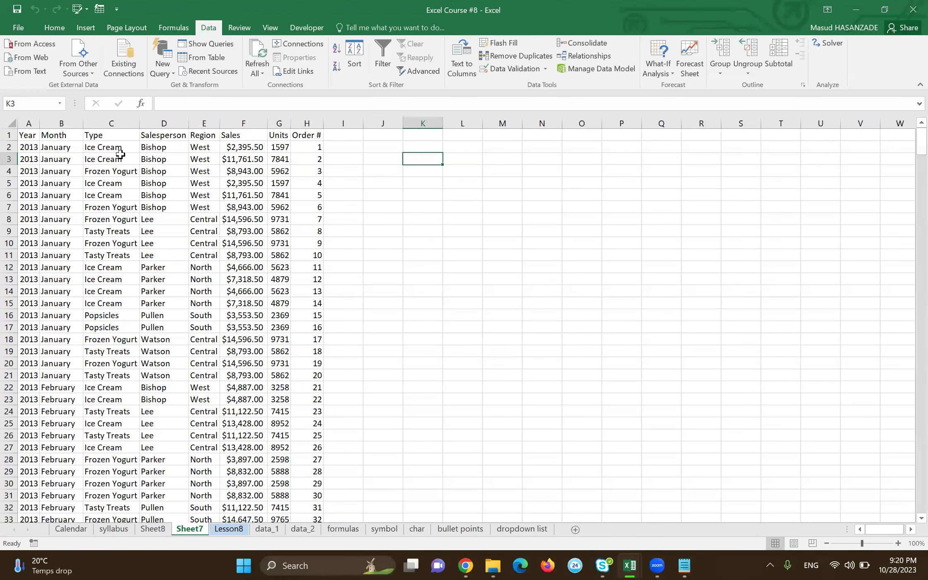
{"action": "left_click", "coordinate": [120, 154]}
{"action": "key", "text": "ctrl+Home"}
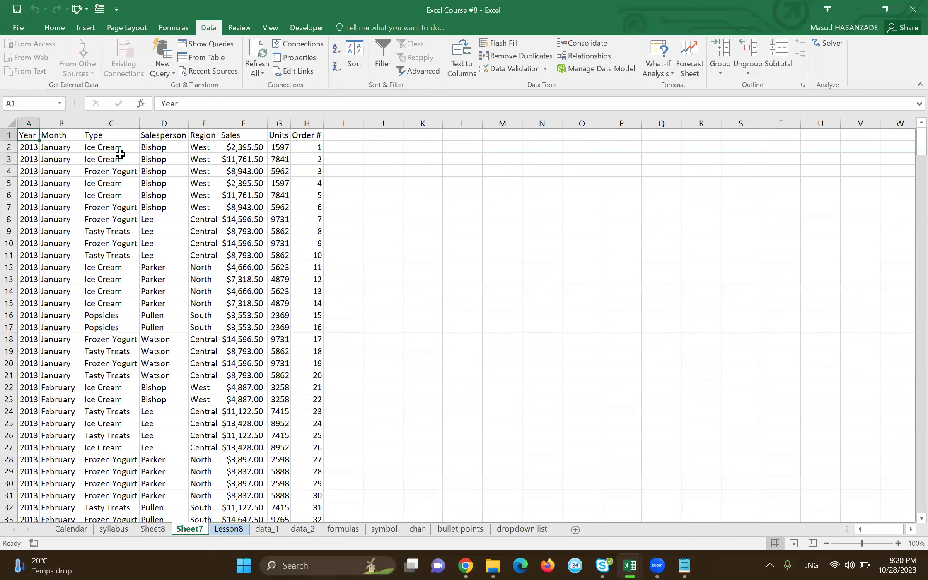